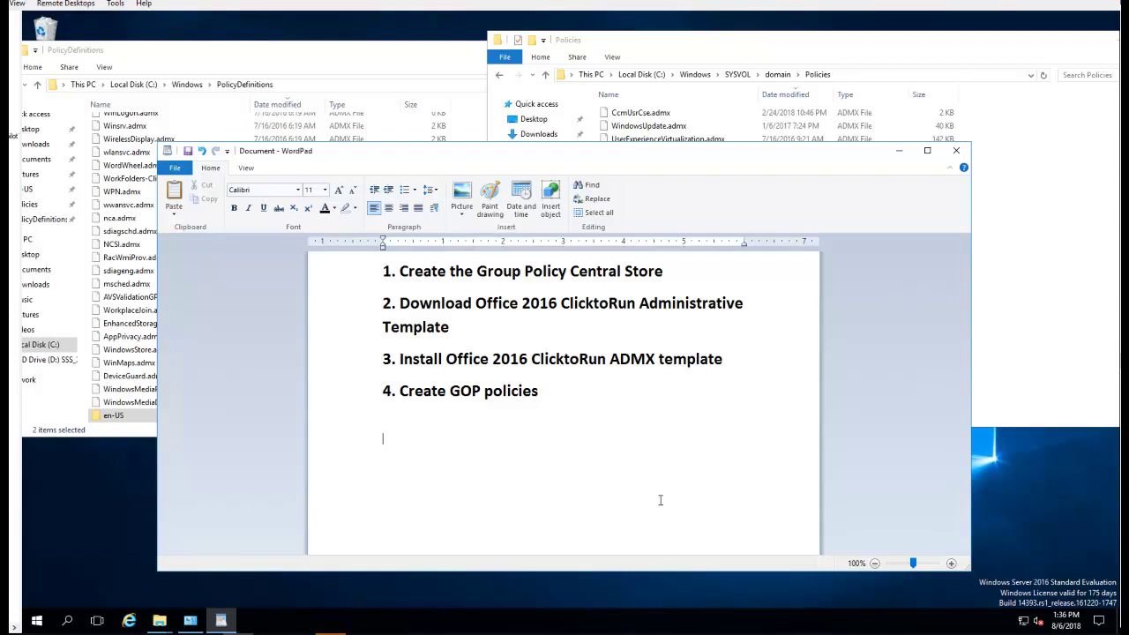
Highlight step 1, 'Create the Group Policy Central Store', in the WordPad task list
{"action": "left_click", "coordinate": [400, 269]}
{"action": "left_click_drag", "start_coordinate": [667, 273], "coordinate": [409, 268]}
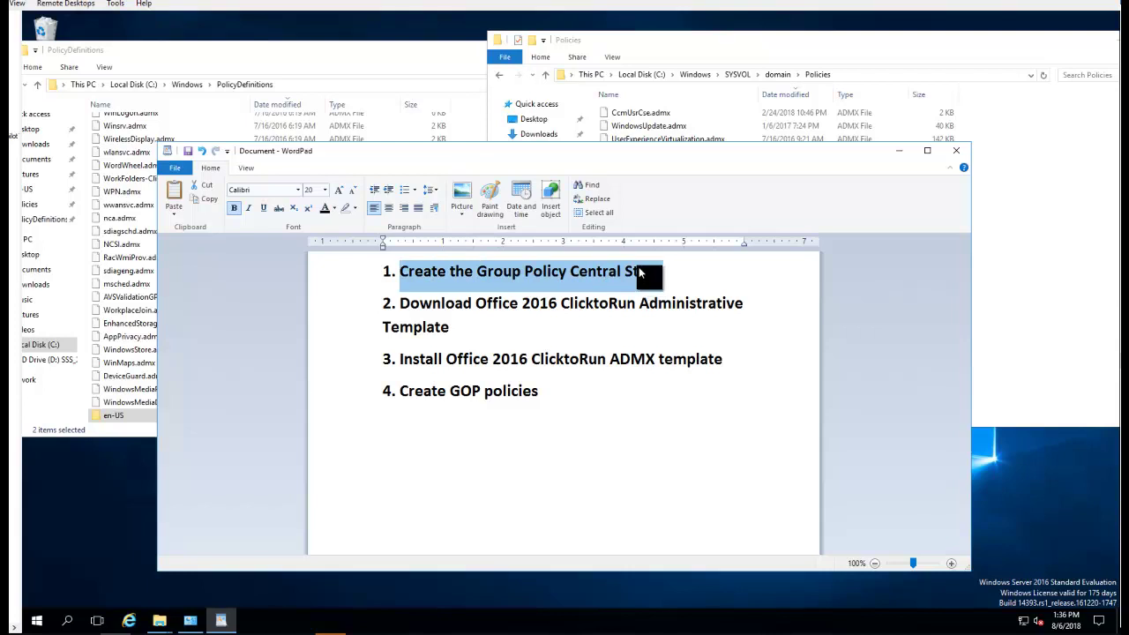
Bring up the SYSVOL Policies window and check the domain in its full folder path
{"action": "left_click", "coordinate": [1006, 302]}
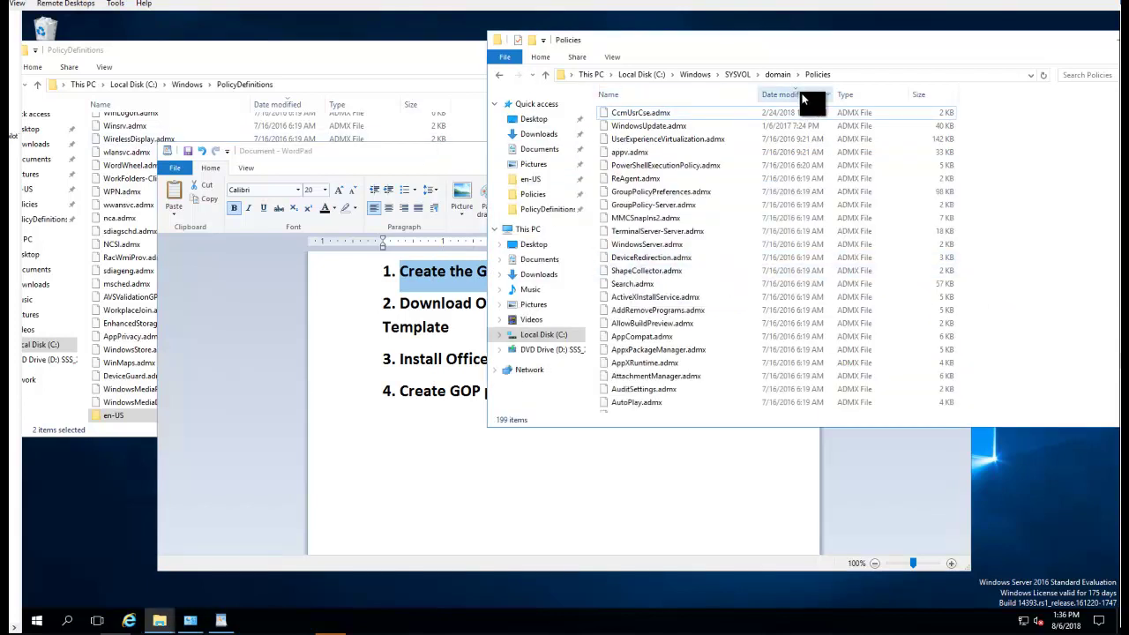
{"action": "left_click", "coordinate": [857, 75]}
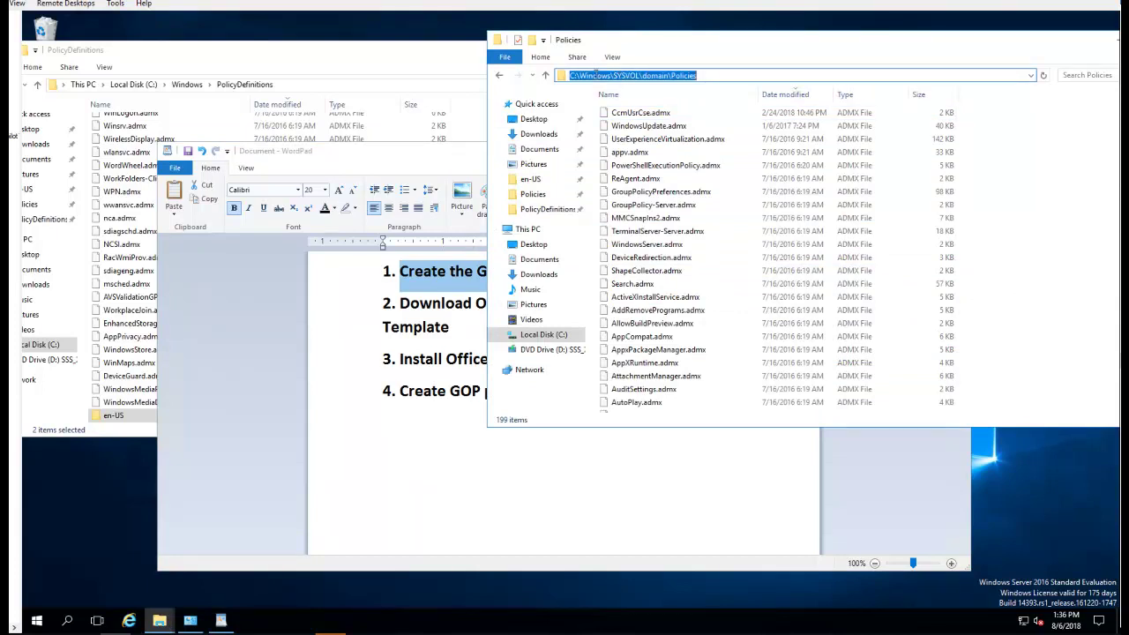
{"action": "left_click_drag", "start_coordinate": [644, 76], "coordinate": [668, 76]}
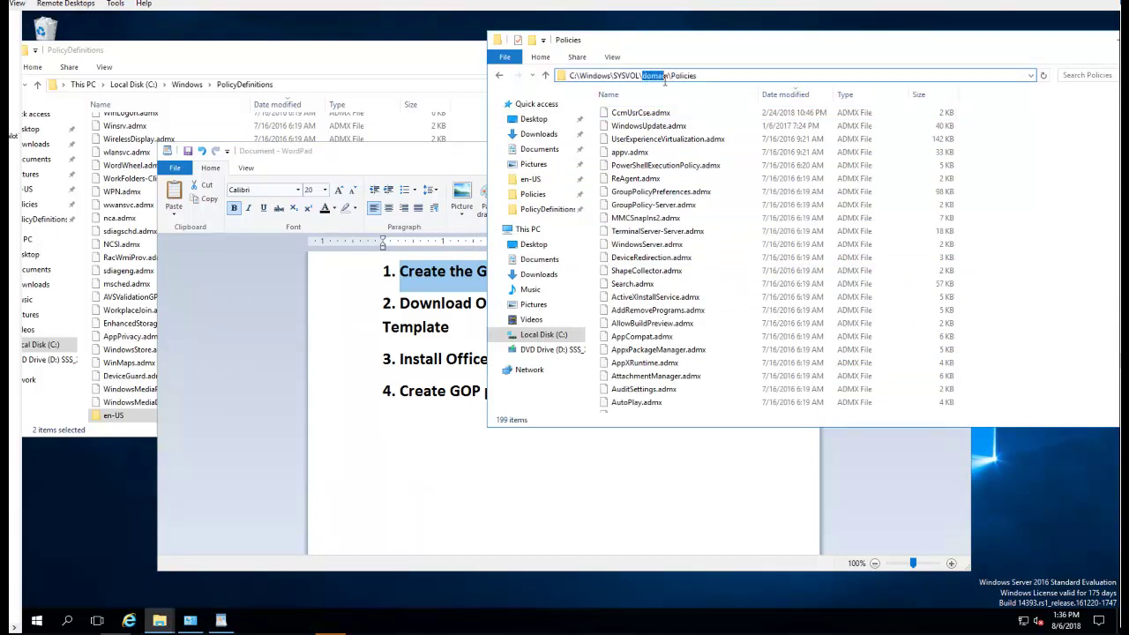
{"action": "left_click", "coordinate": [703, 76]}
{"action": "scroll", "coordinate": [1001, 351], "scroll_direction": "down", "scroll_amount": 20}
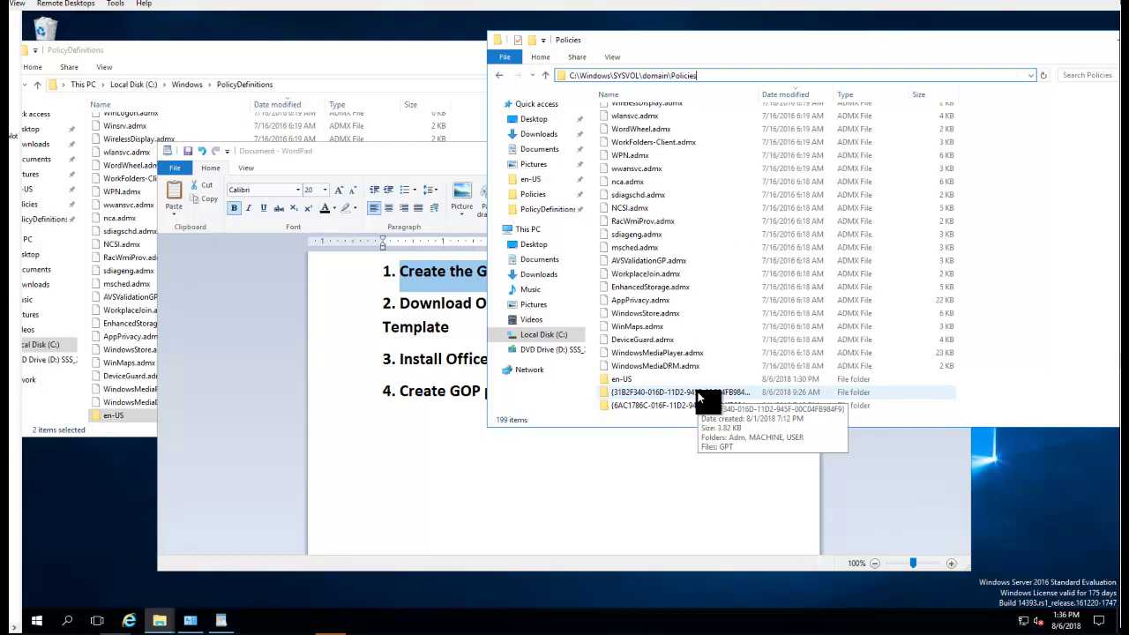
Select everything from CcmUsrCse.admx through the en-US folder and copy it
{"action": "left_click", "coordinate": [632, 377]}
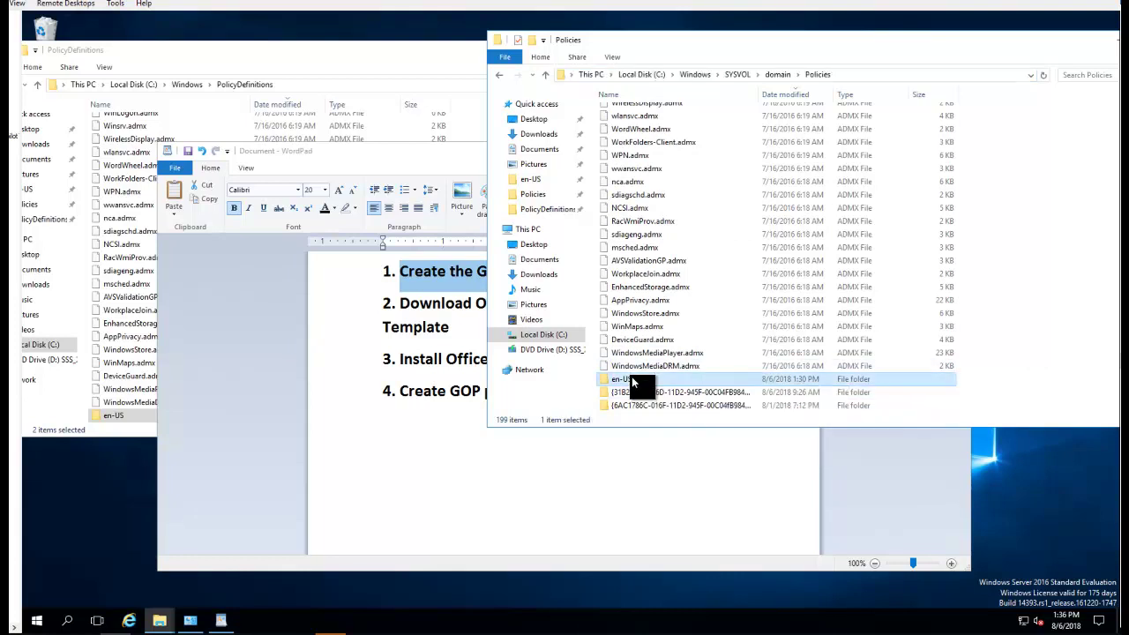
{"action": "scroll", "coordinate": [661, 340], "scroll_direction": "up", "scroll_amount": 15}
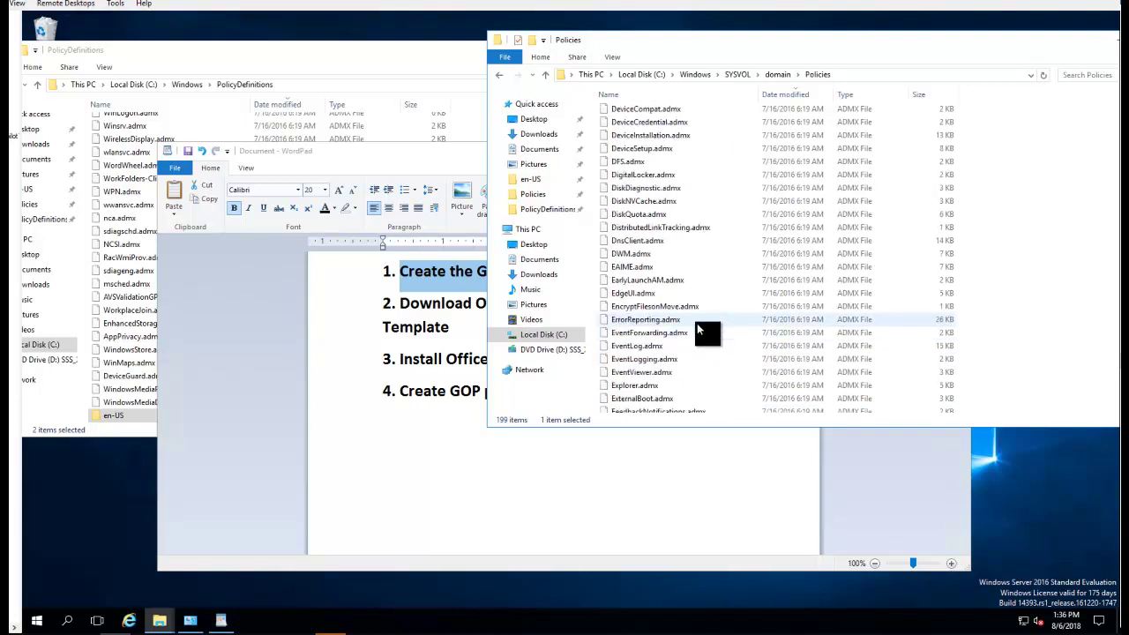
{"action": "scroll", "coordinate": [678, 327], "scroll_direction": "up", "scroll_amount": 10}
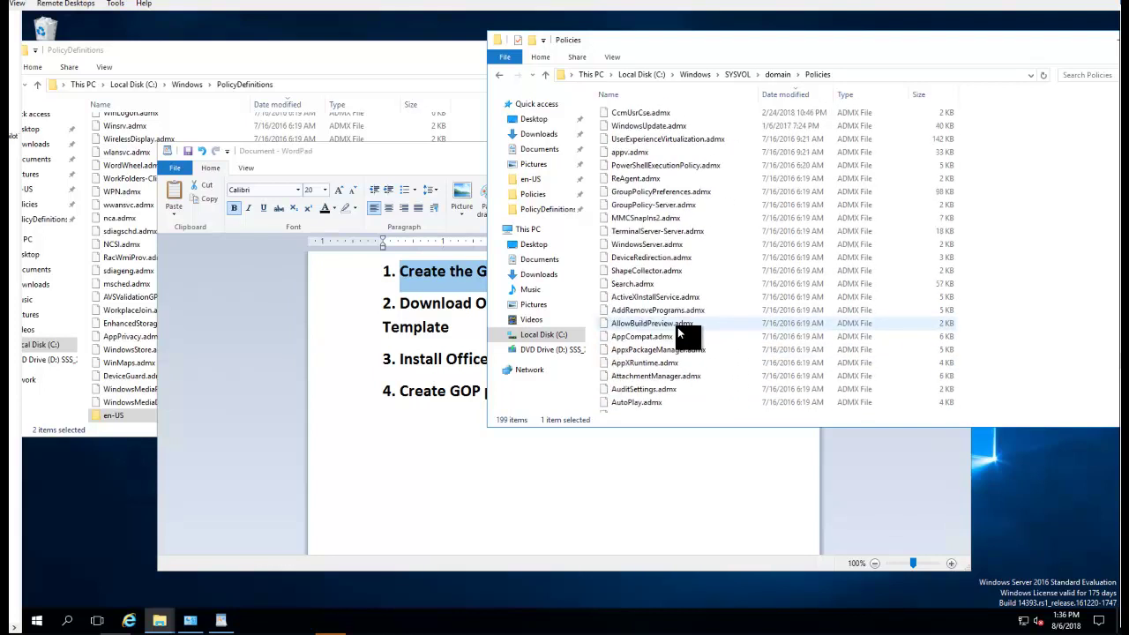
{"action": "left_click", "coordinate": [658, 113], "text": "shift"}
{"action": "scroll", "coordinate": [766, 298], "scroll_direction": "down", "scroll_amount": 20}
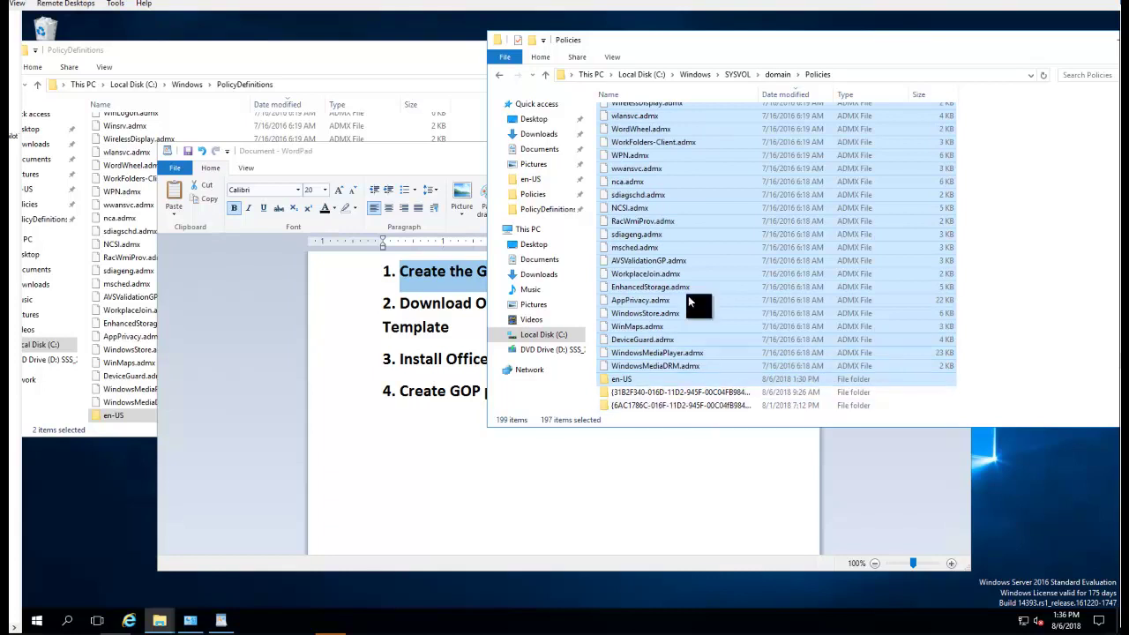
{"action": "right_click", "coordinate": [686, 231]}
{"action": "left_click", "coordinate": [719, 292]}
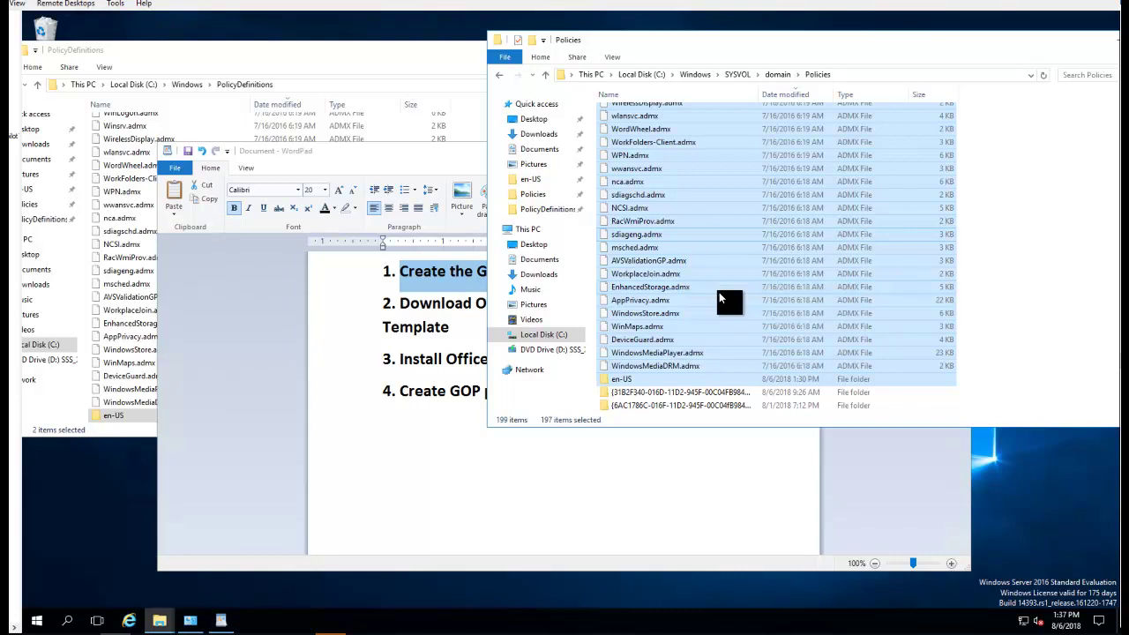
{"action": "left_click", "coordinate": [160, 619]}
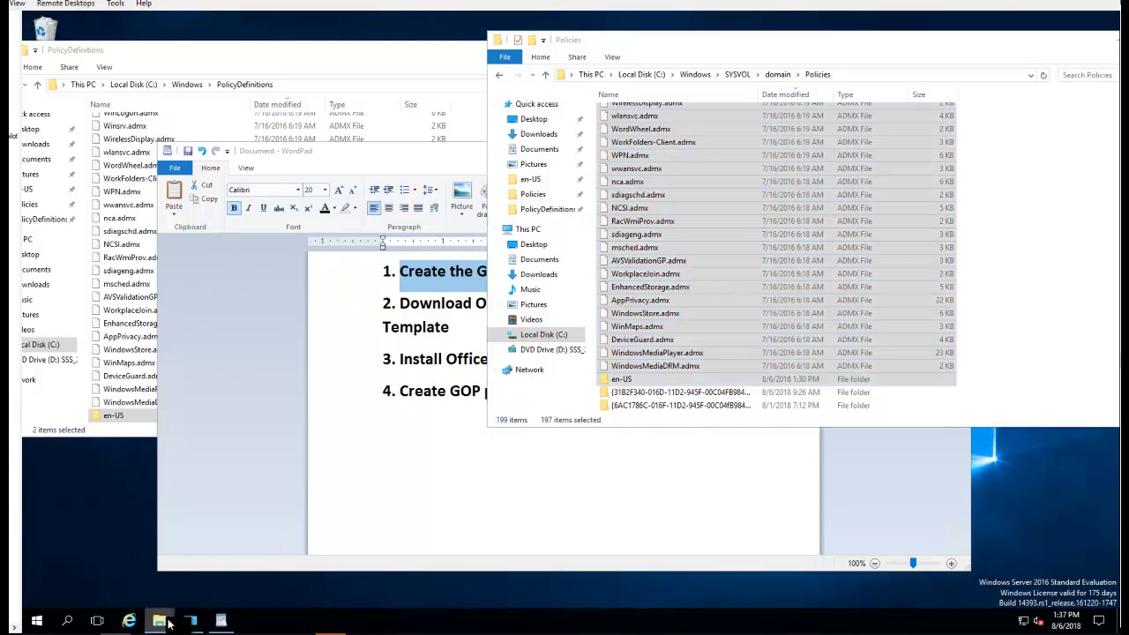
{"action": "left_click", "coordinate": [130, 580]}
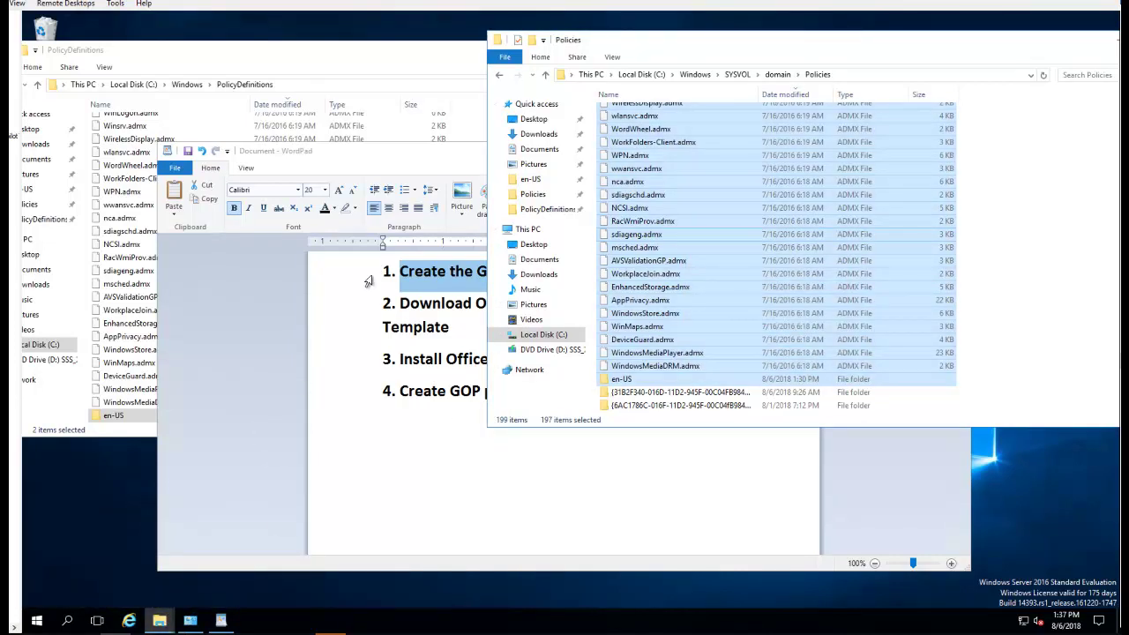
Switch to the C:\Windows\PolicyDefinitions window and clear its current file selection
{"action": "left_click", "coordinate": [329, 54]}
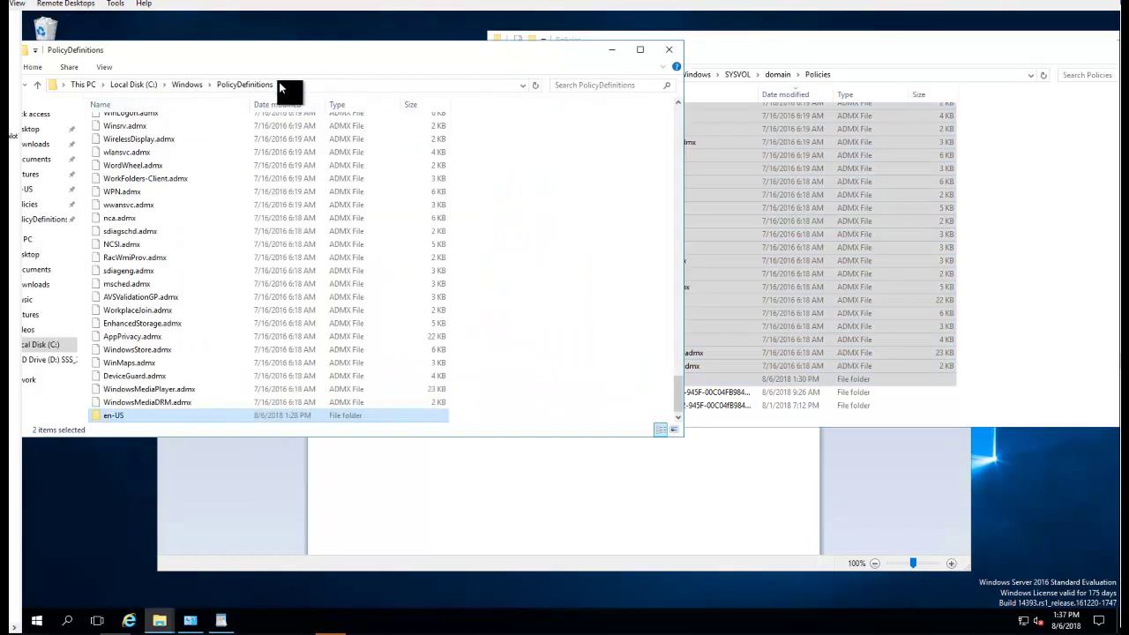
{"action": "left_click", "coordinate": [330, 93]}
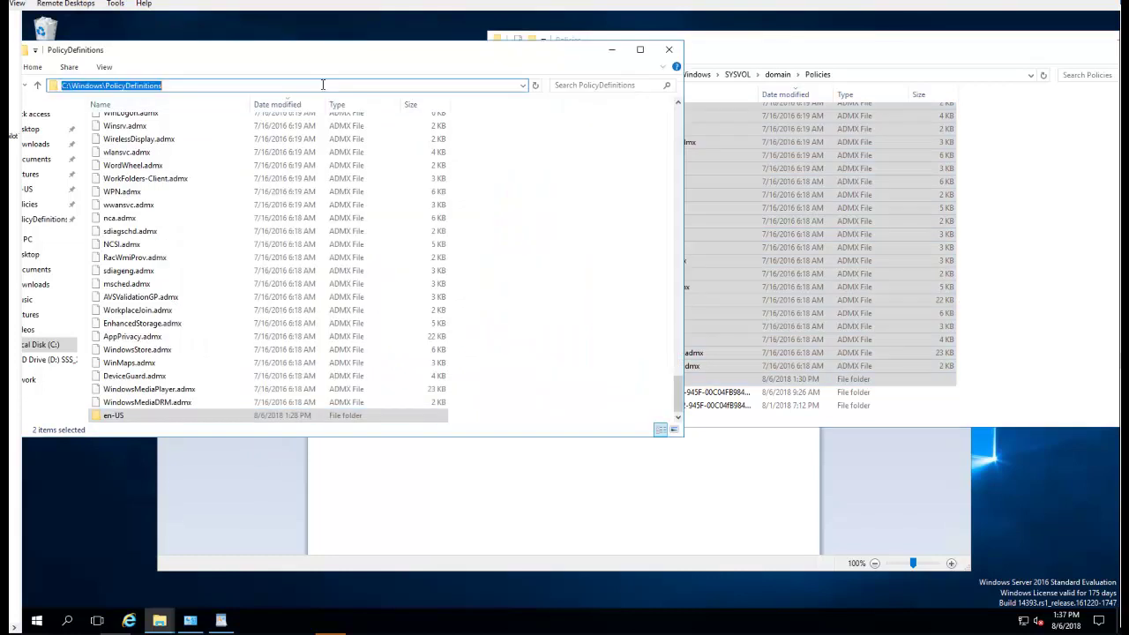
{"action": "left_click", "coordinate": [611, 372]}
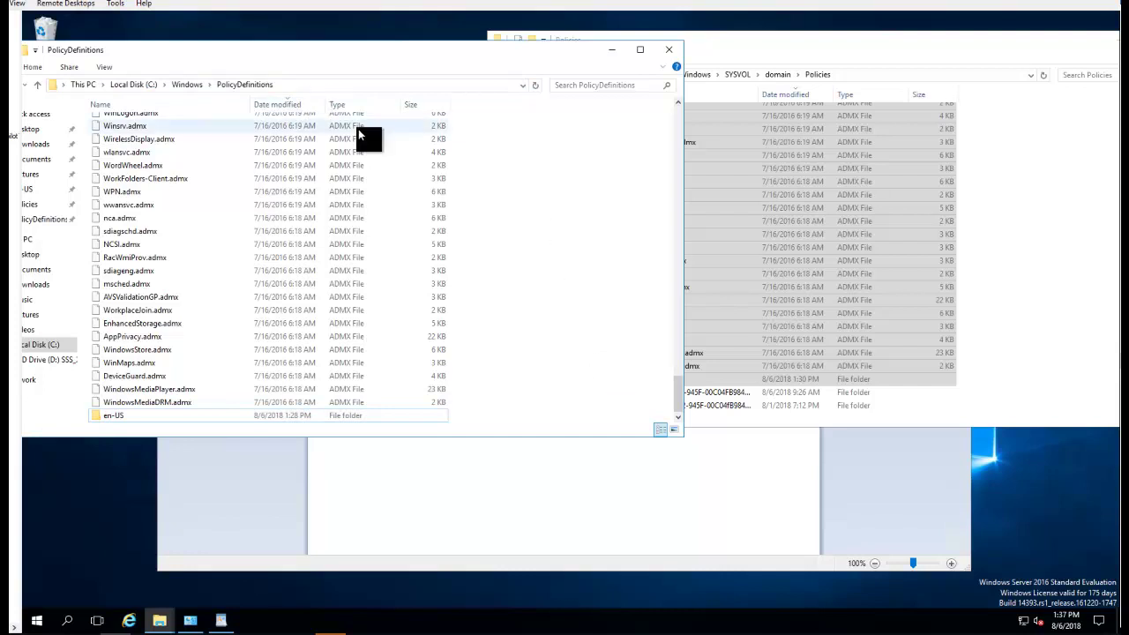
{"action": "left_click", "coordinate": [287, 85]}
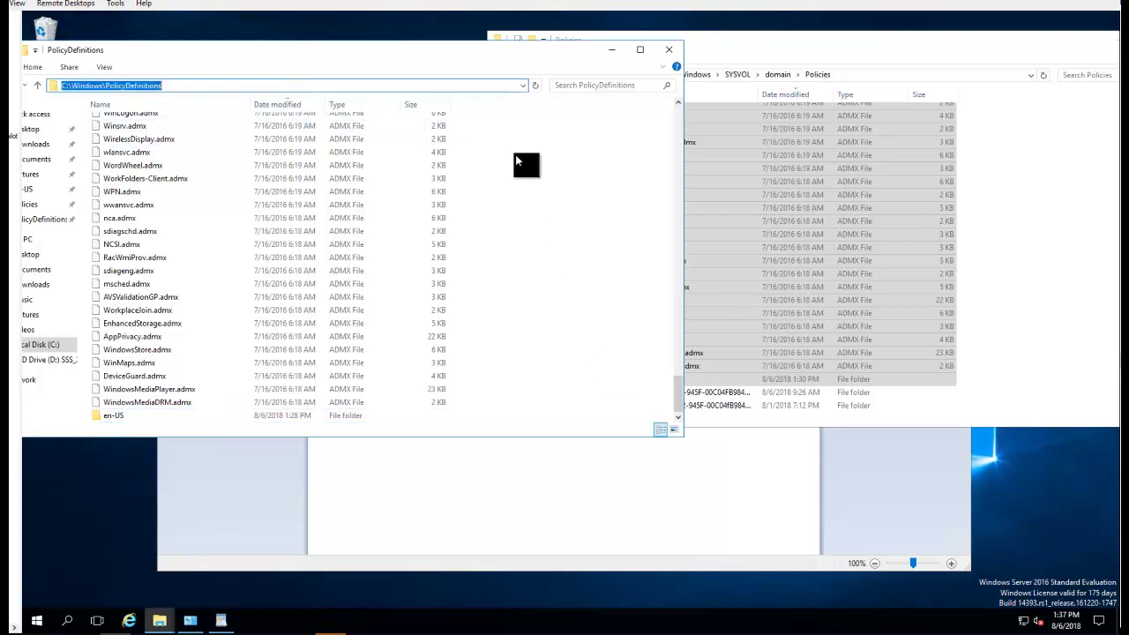
{"action": "left_click", "coordinate": [547, 177]}
Paste the policy files, replacing duplicates and skipping all access-denied items, then return to WordPad
{"action": "right_click", "coordinate": [541, 143]}
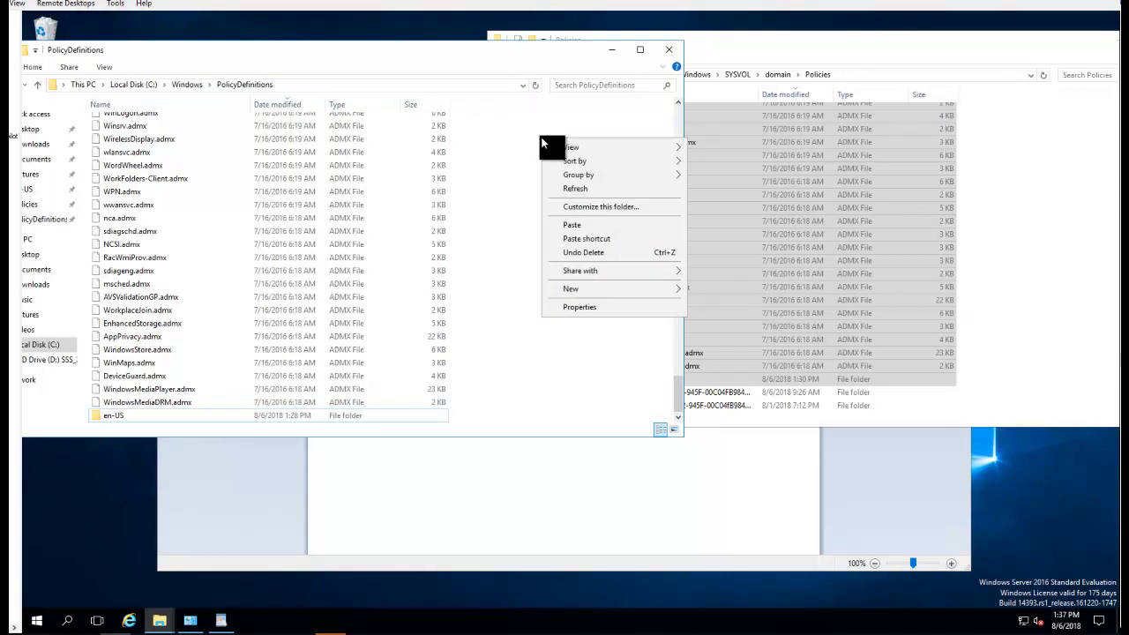
{"action": "left_click", "coordinate": [577, 227]}
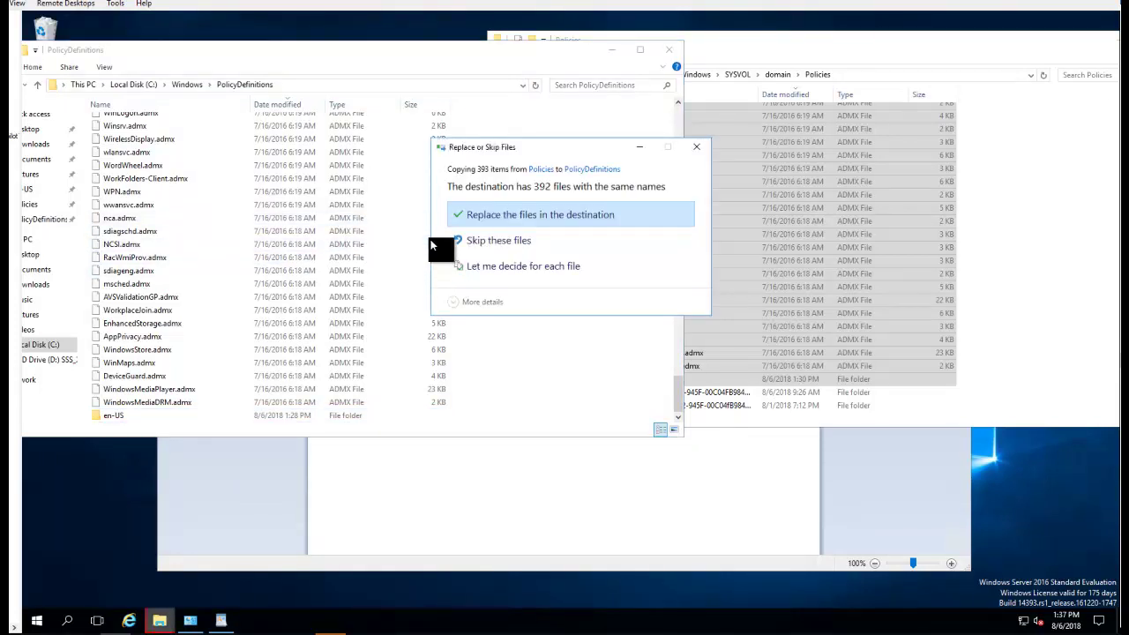
{"action": "left_click", "coordinate": [480, 224]}
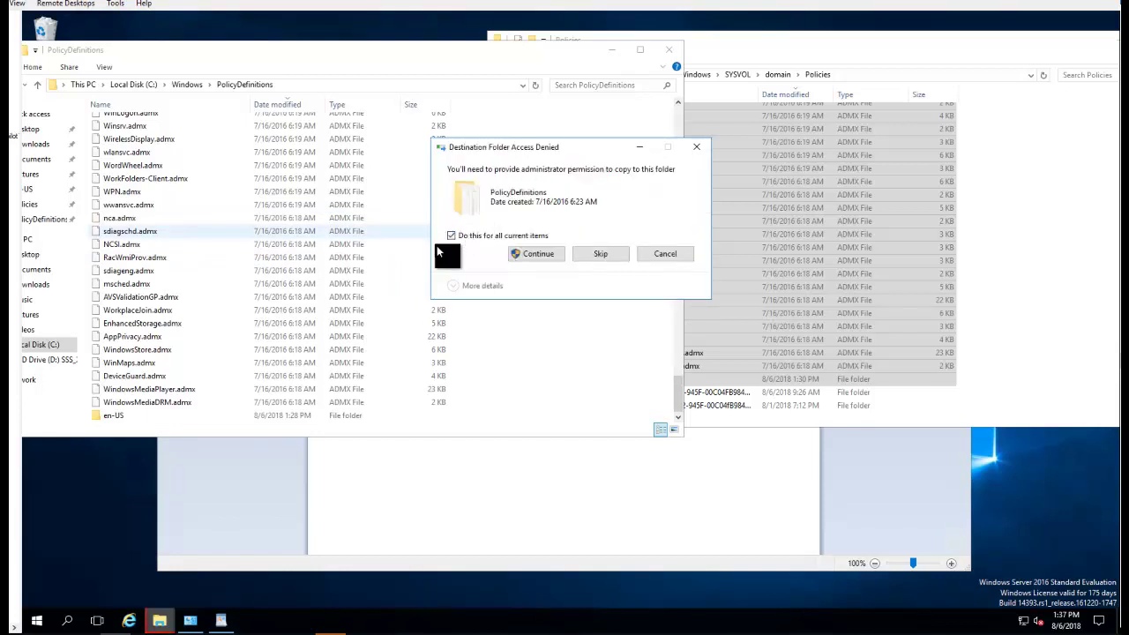
{"action": "left_click", "coordinate": [534, 254]}
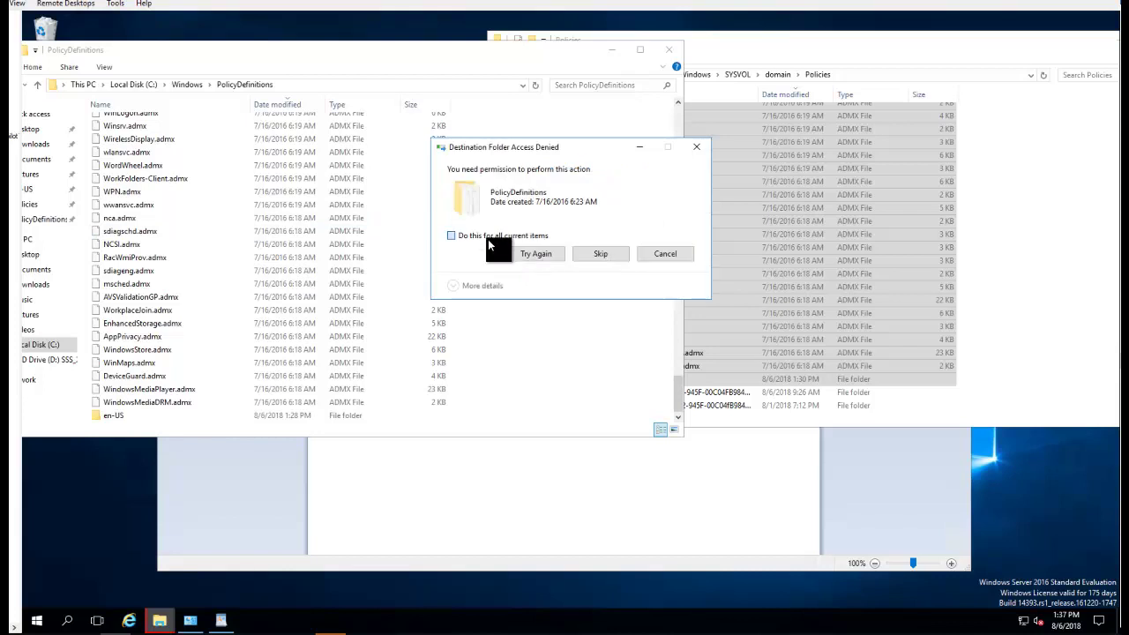
{"action": "left_click", "coordinate": [530, 256]}
{"action": "left_click", "coordinate": [479, 237]}
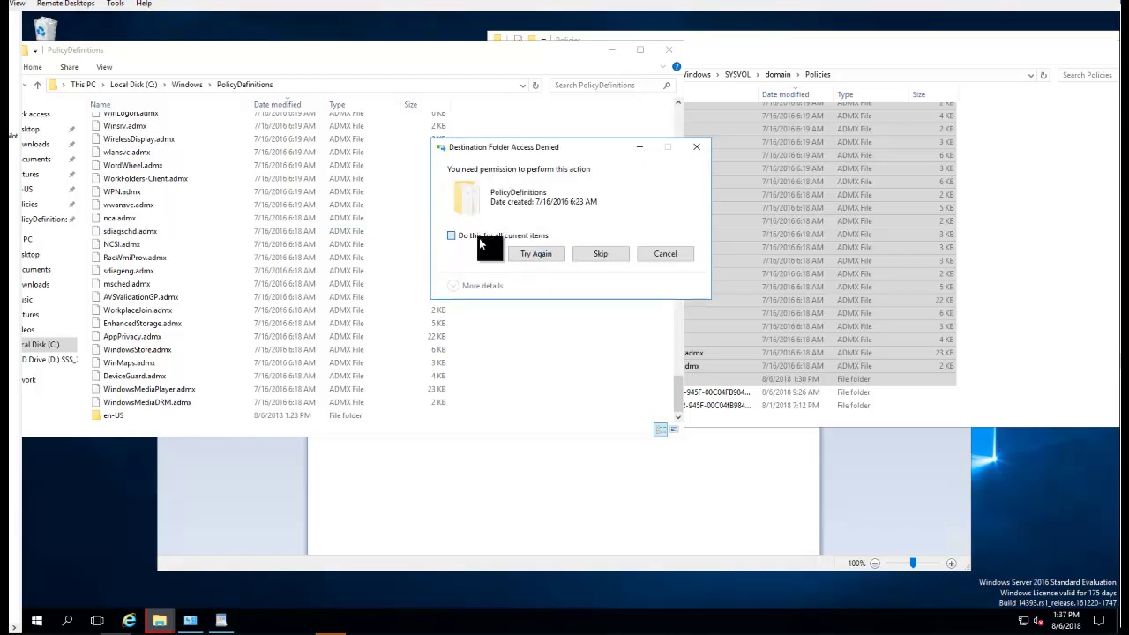
{"action": "left_click", "coordinate": [603, 256]}
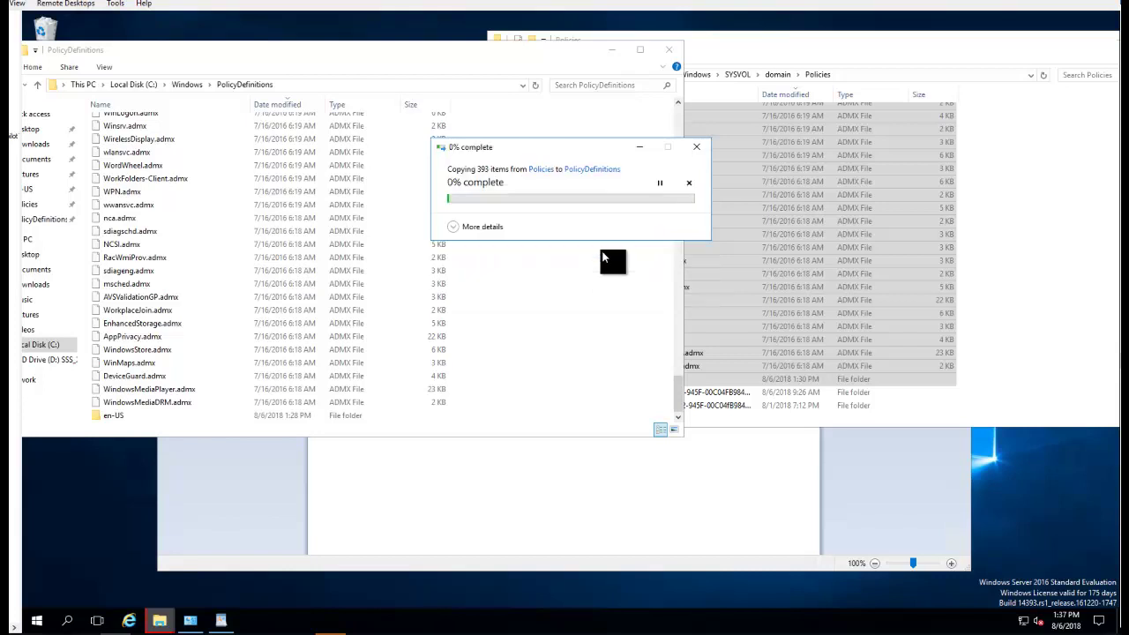
{"action": "left_click", "coordinate": [569, 328]}
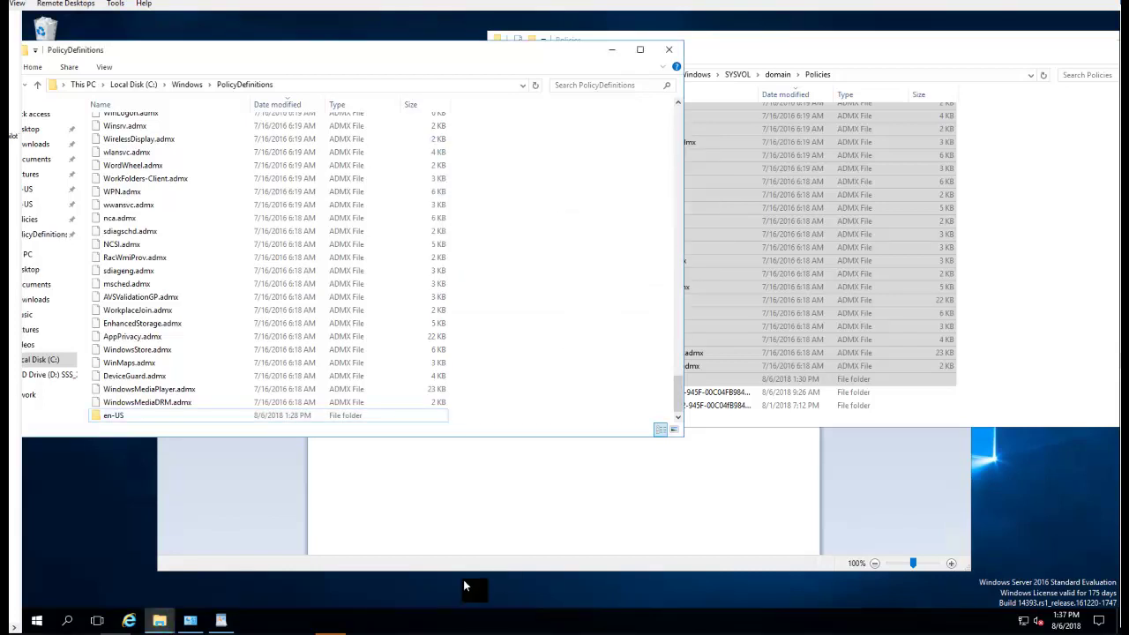
{"action": "left_click", "coordinate": [221, 619]}
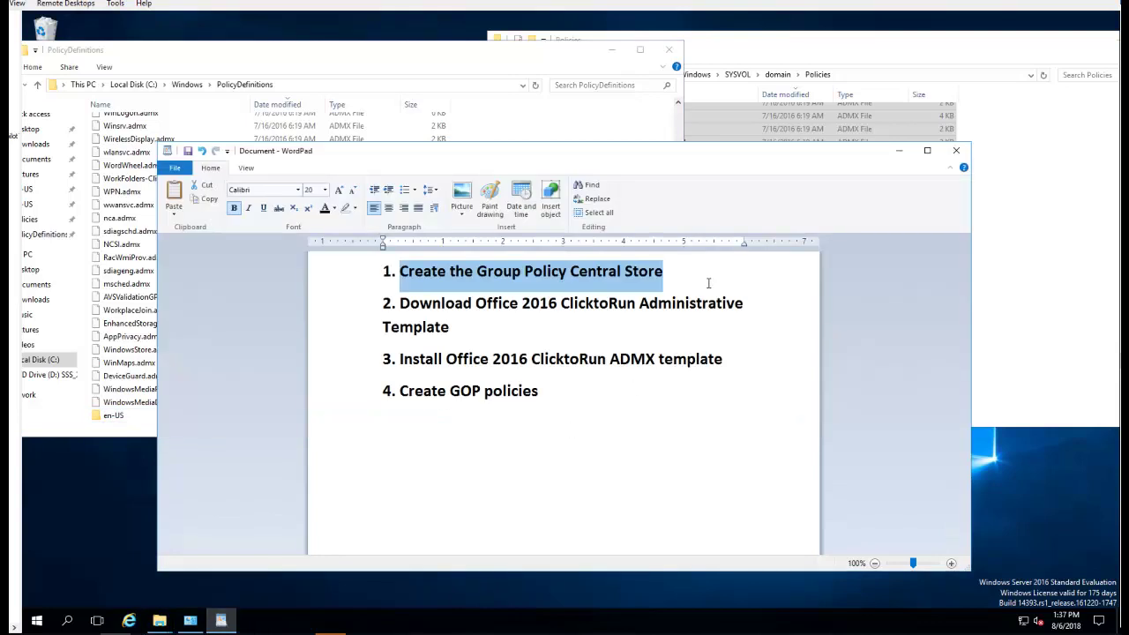
Deselect step 1 and move to step 2, downloading the ClicktoRun Administrative Template
{"action": "left_click", "coordinate": [706, 283]}
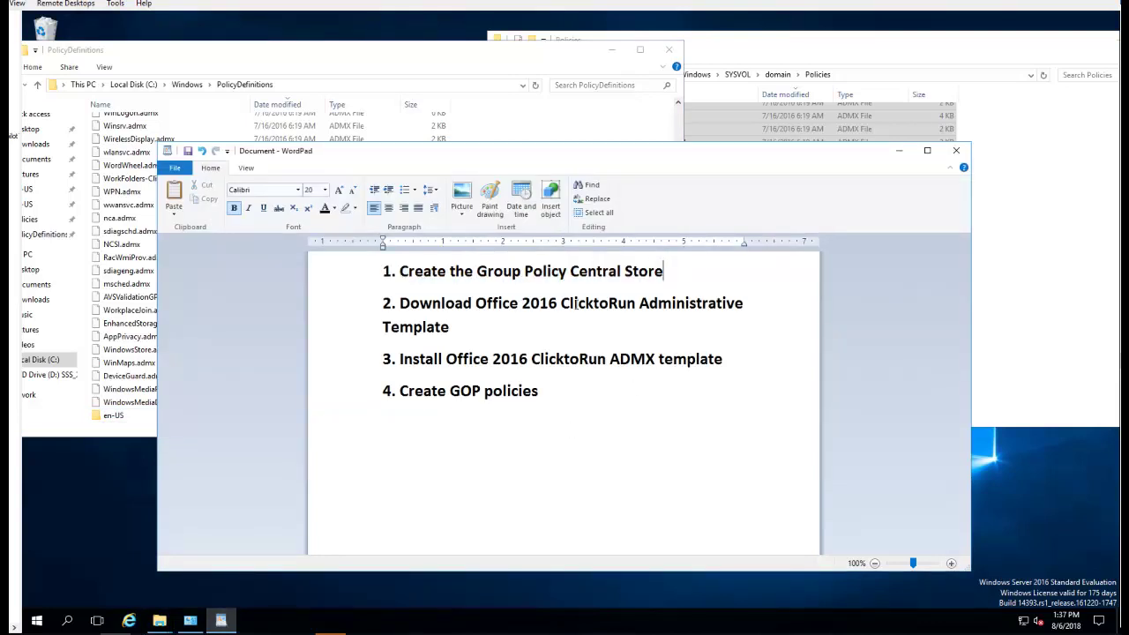
{"action": "left_click", "coordinate": [458, 321]}
Load google.com in Internet Explorer and enter 'office click to run gpo administrative template'
{"action": "left_click", "coordinate": [129, 621]}
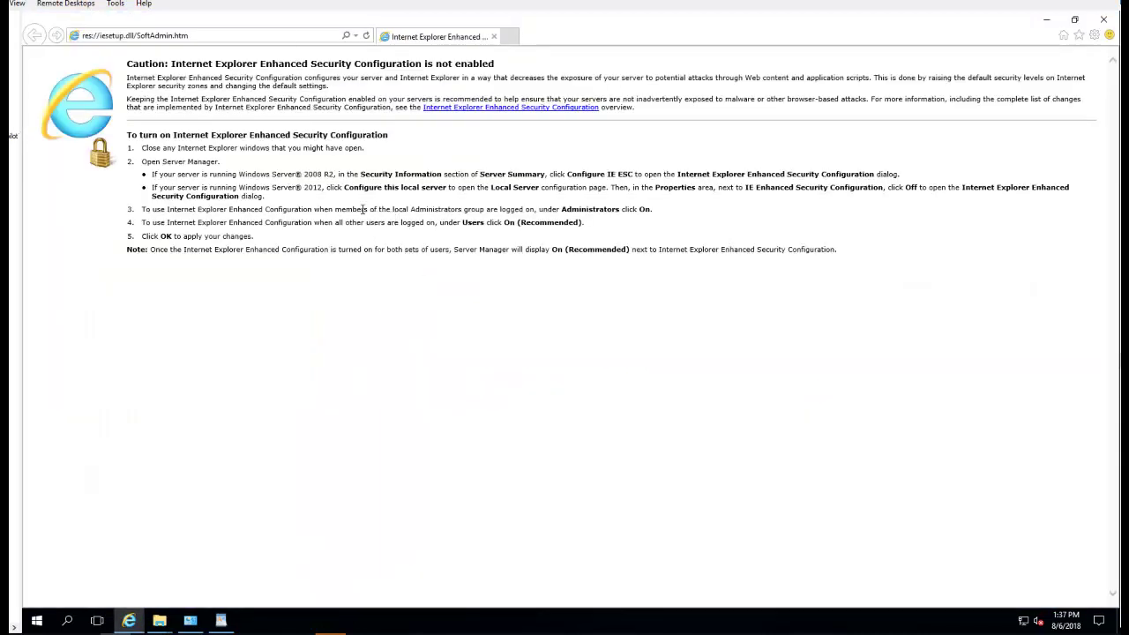
{"action": "left_click", "coordinate": [257, 37]}
{"action": "type", "text": "google.com/"}
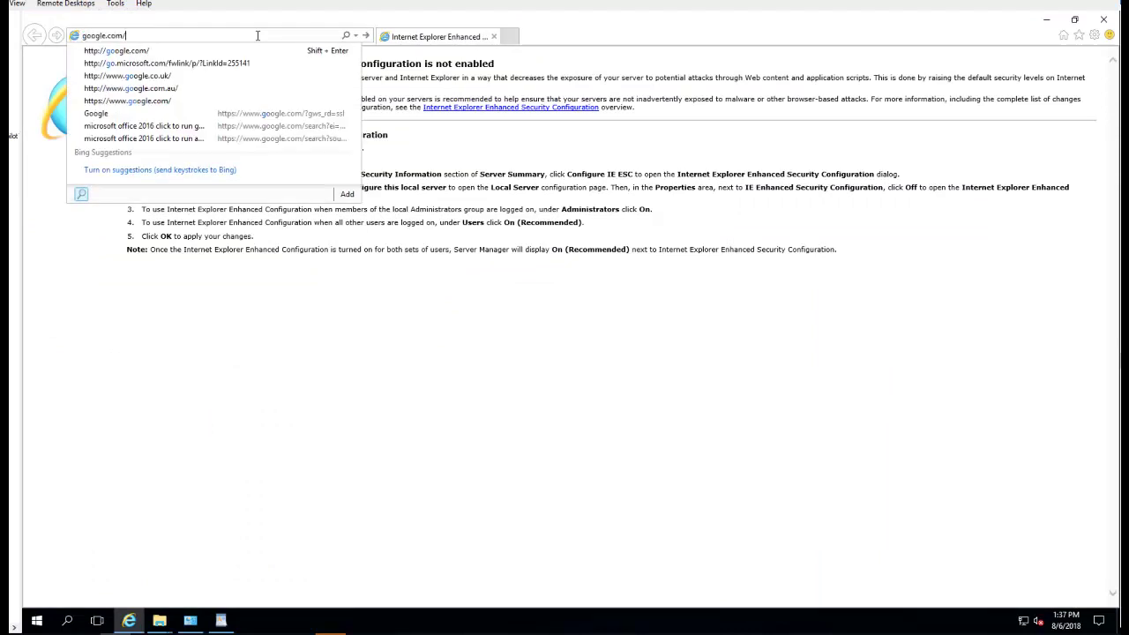
{"action": "key", "text": "Return"}
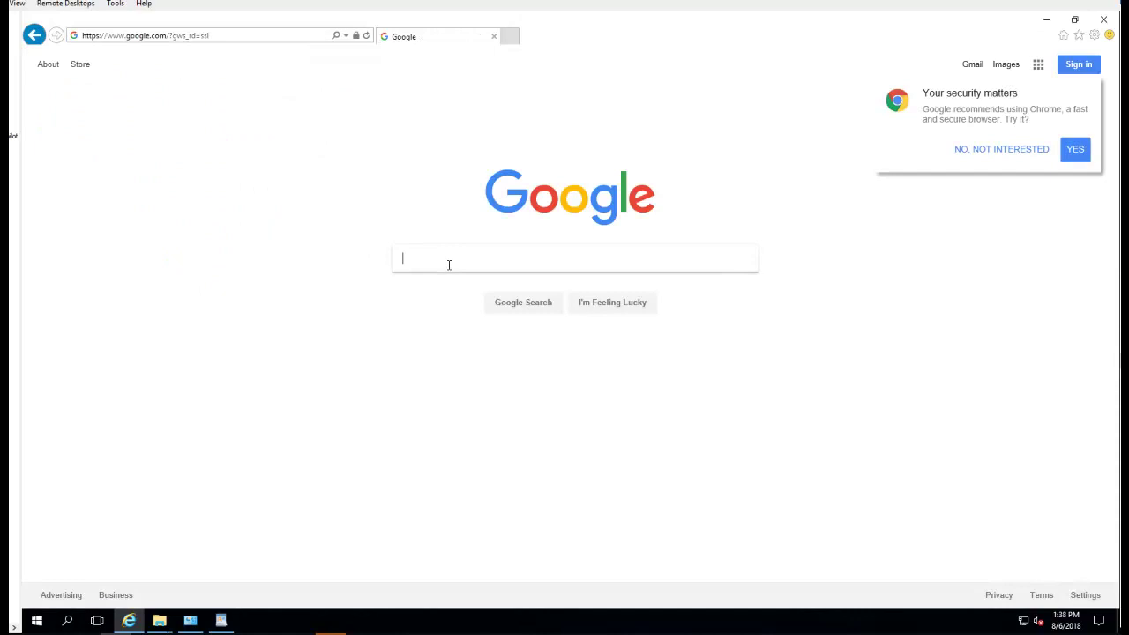
{"action": "type", "text": "office "}
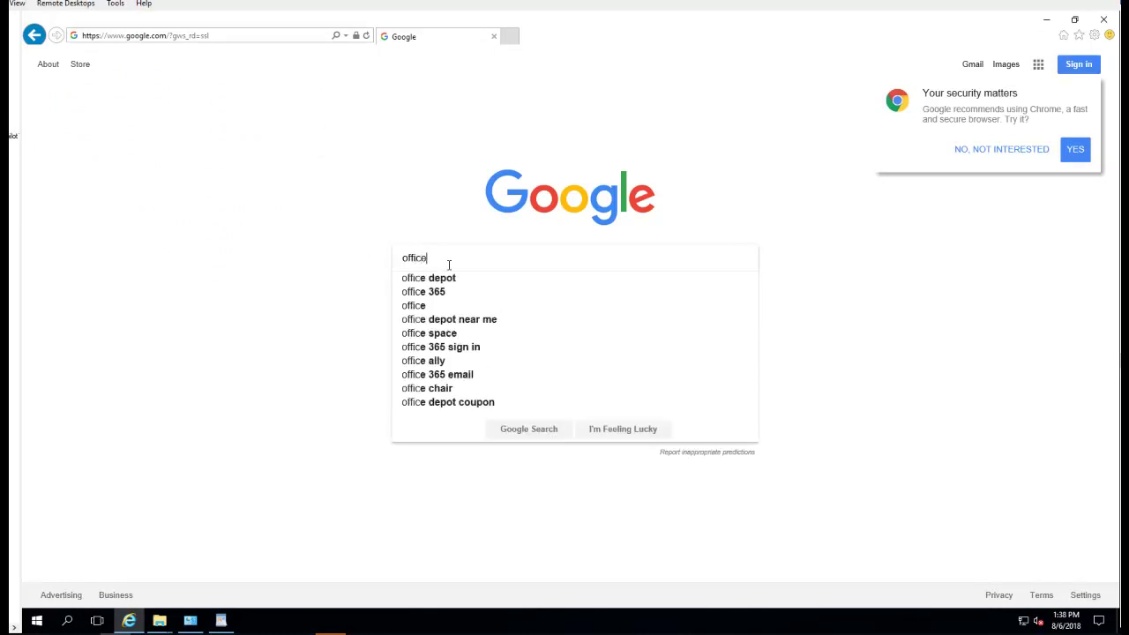
{"action": "type", "text": "click "}
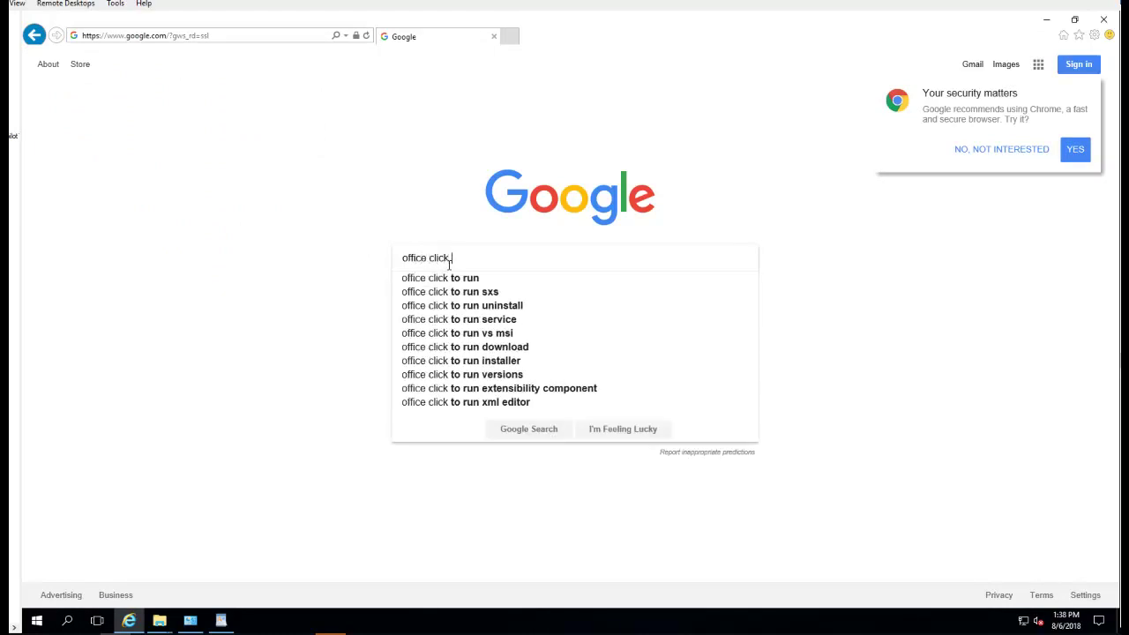
{"action": "type", "text": "to ru"}
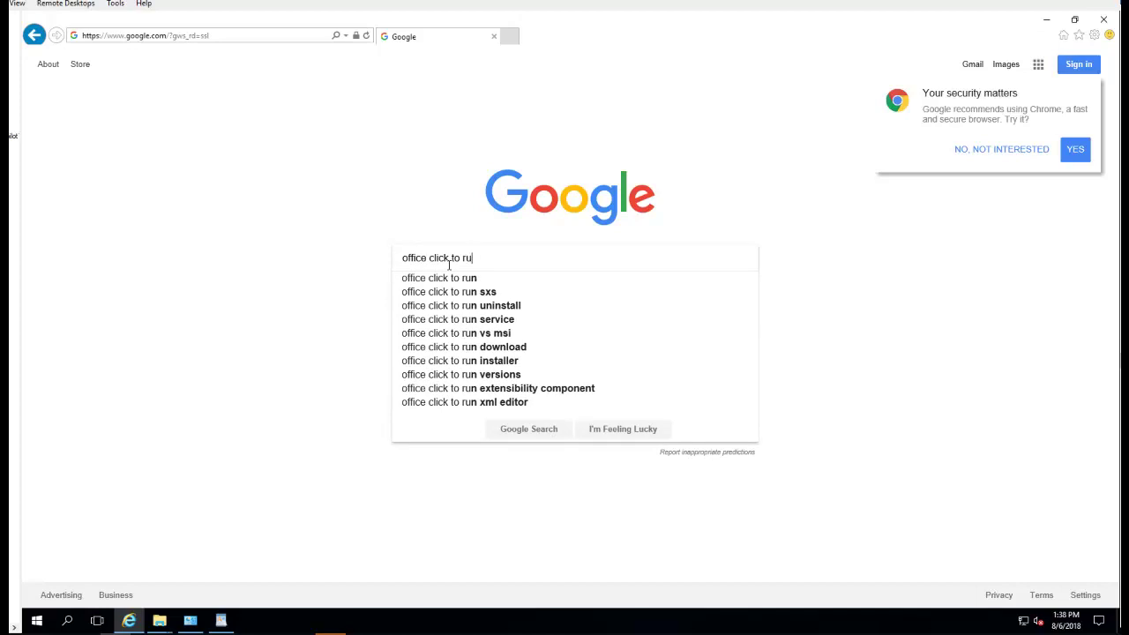
{"action": "type", "text": "n gp"}
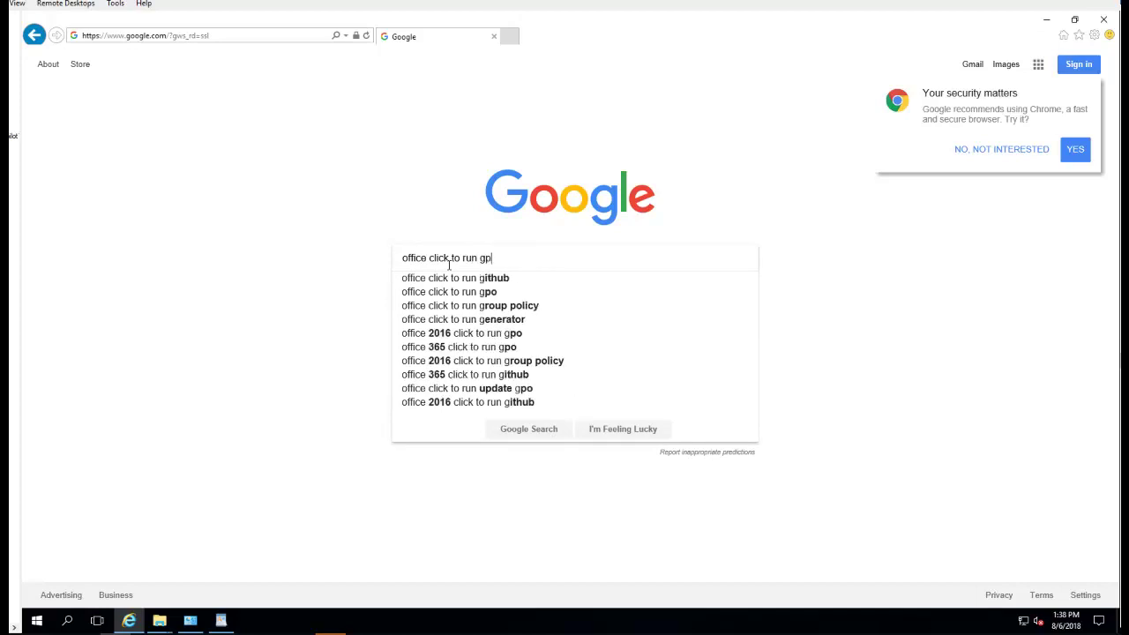
{"action": "type", "text": "o a"}
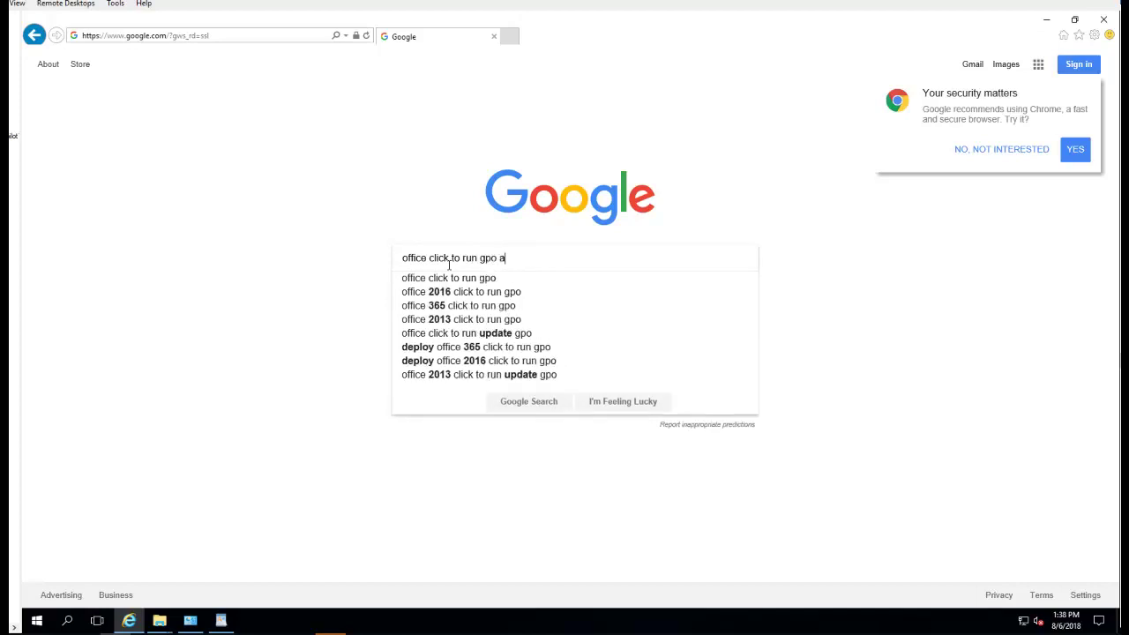
{"action": "type", "text": "dmini"}
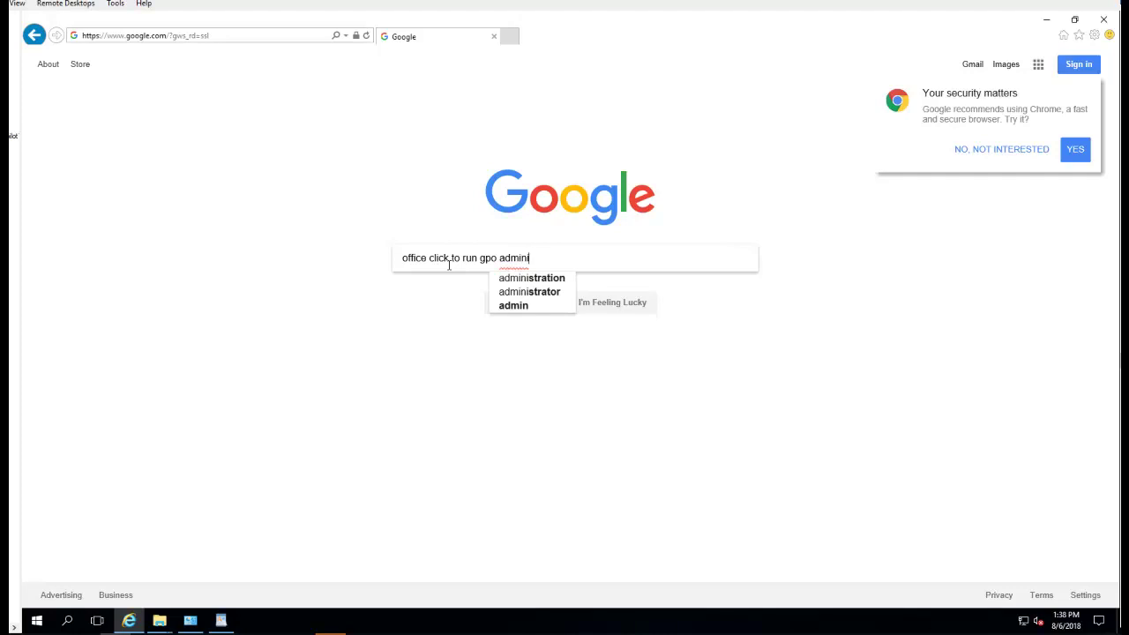
{"action": "type", "text": "st"}
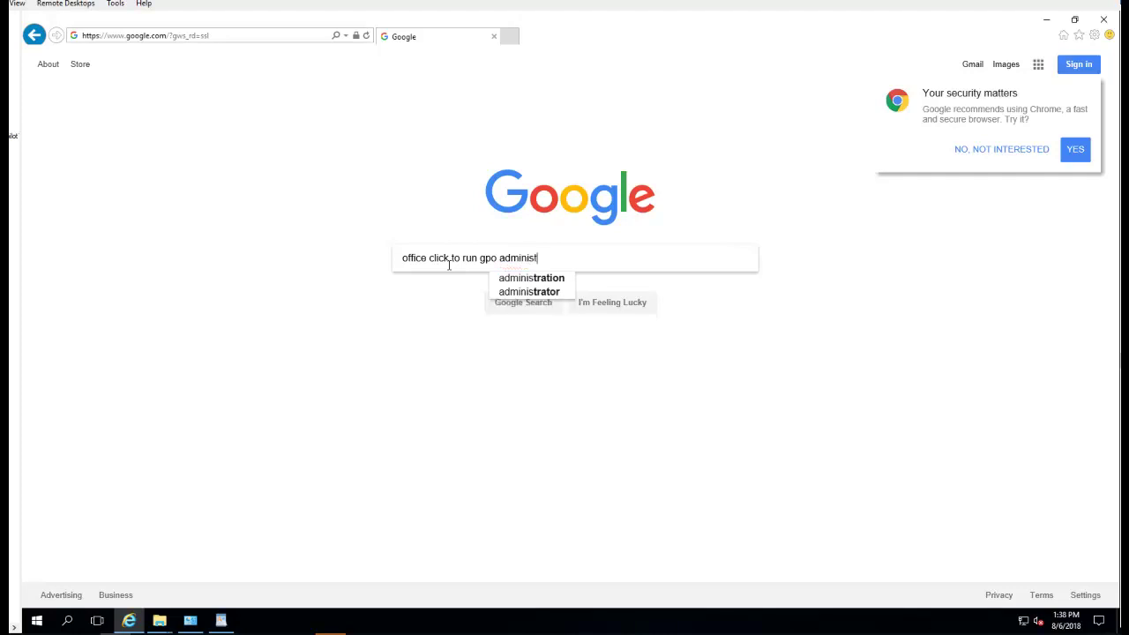
{"action": "type", "text": "rative te"}
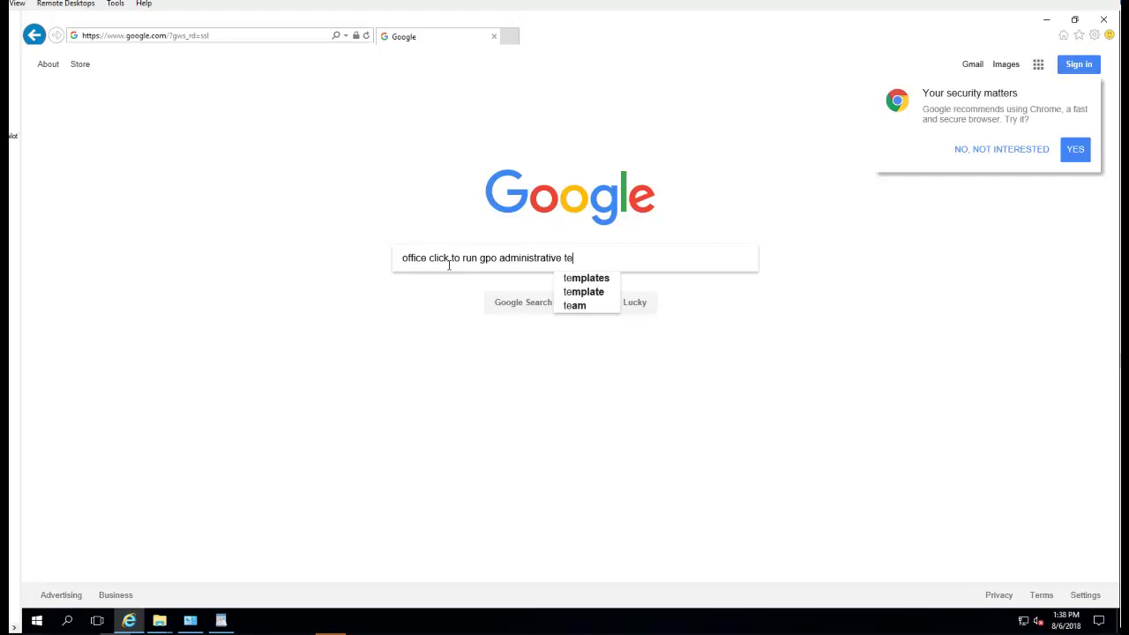
{"action": "key", "text": "Down"}
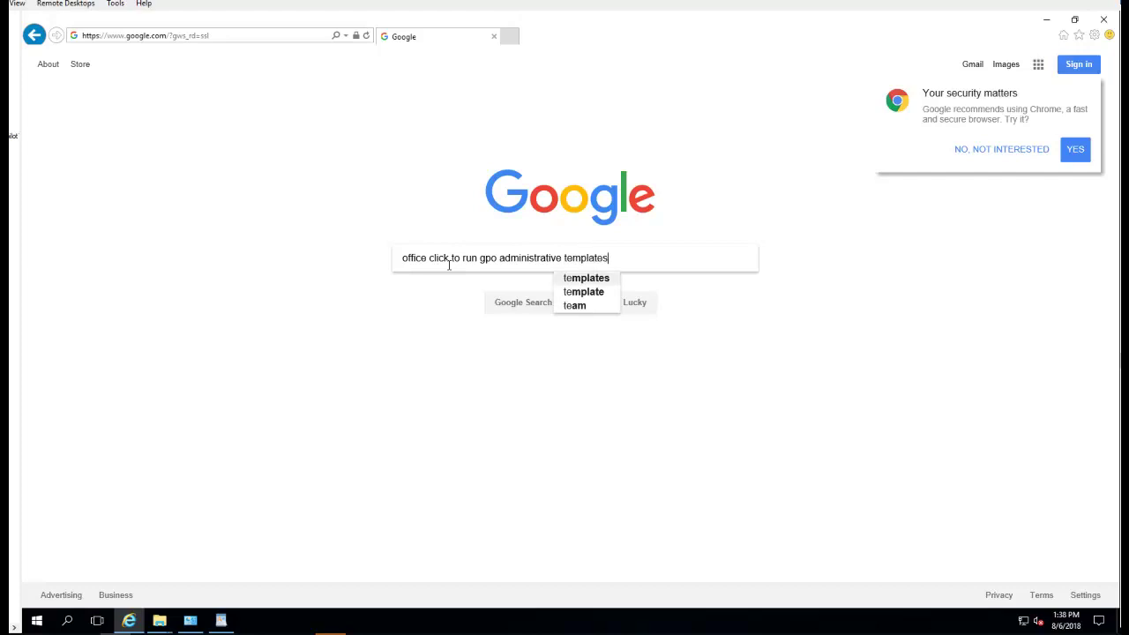
{"action": "key", "text": "Down"}
Run the search and open Microsoft's Office 2016 Administrative Templates download page
{"action": "key", "text": "Return"}
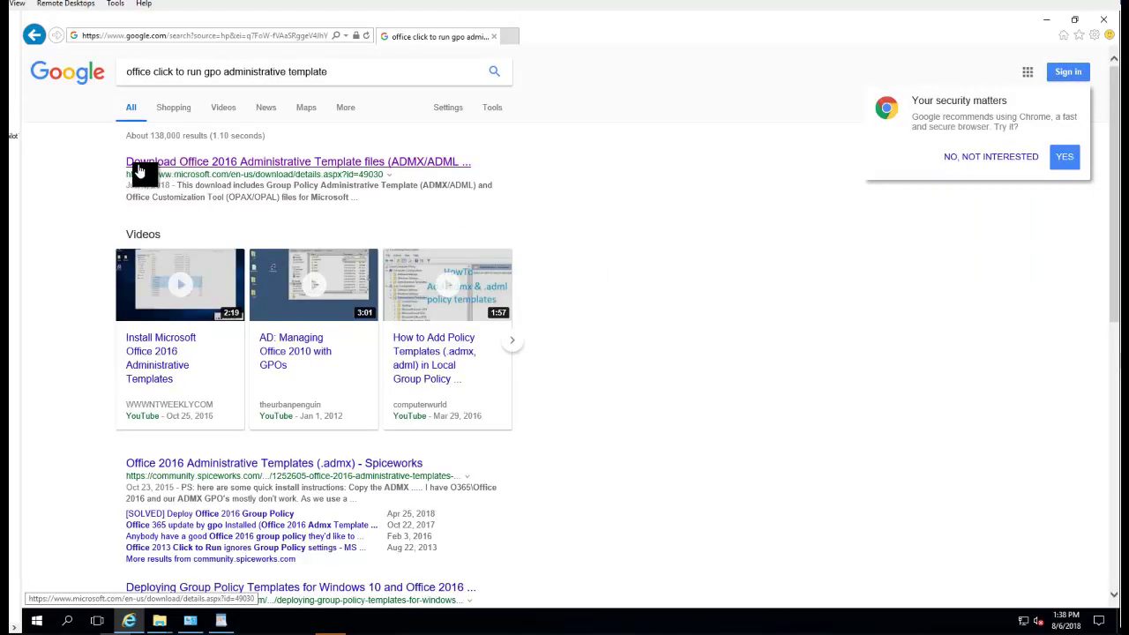
{"action": "left_click", "coordinate": [234, 170]}
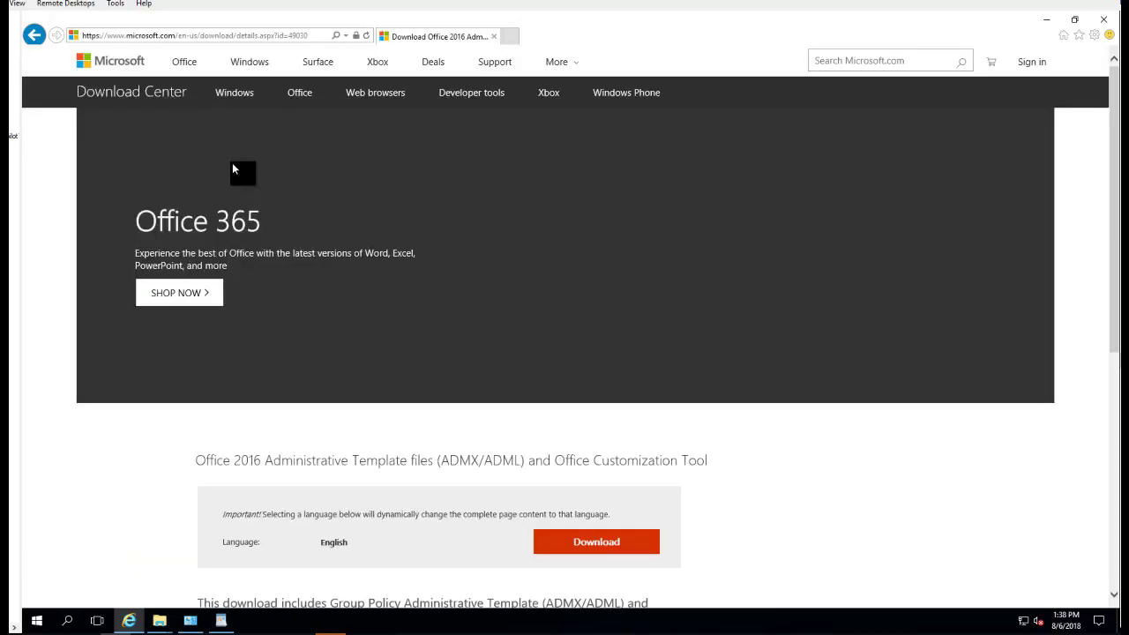
{"action": "scroll", "coordinate": [670, 482], "scroll_direction": "down", "scroll_amount": 3}
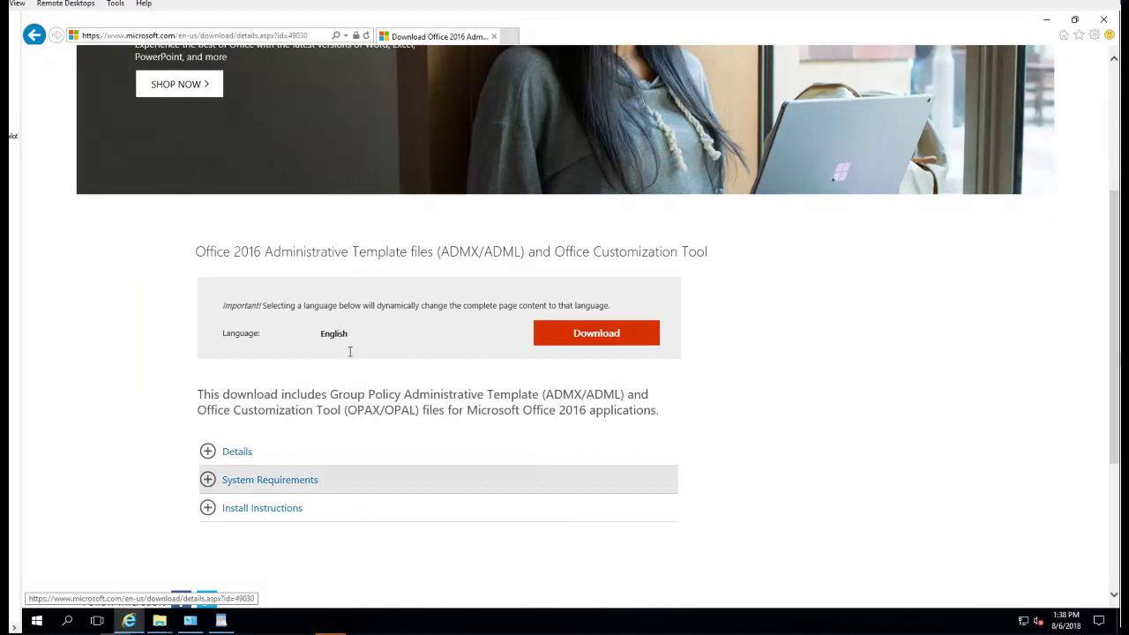
{"action": "left_click_drag", "start_coordinate": [197, 252], "coordinate": [571, 256]}
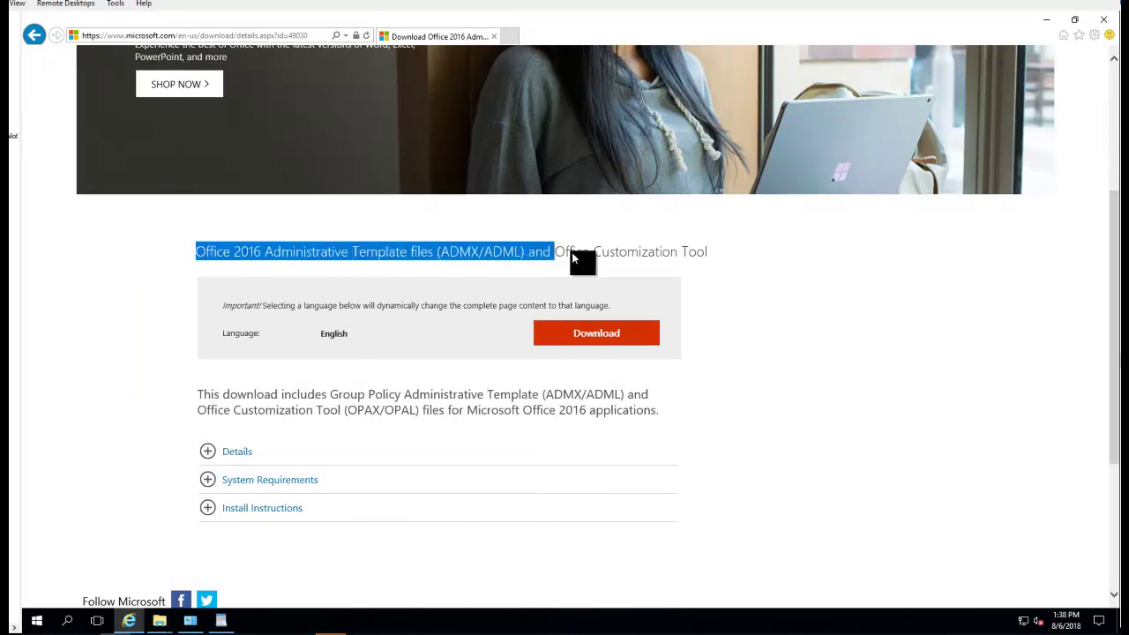
Download and save the x64 templates installer, then open its Downloads folder
{"action": "left_click", "coordinate": [631, 328]}
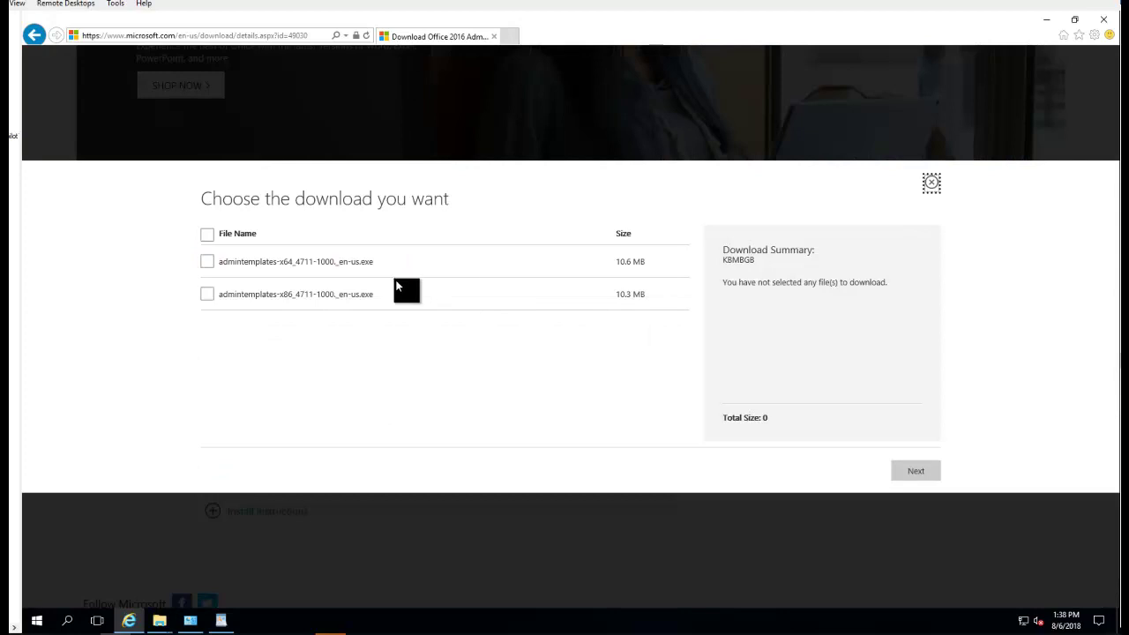
{"action": "left_click", "coordinate": [210, 261]}
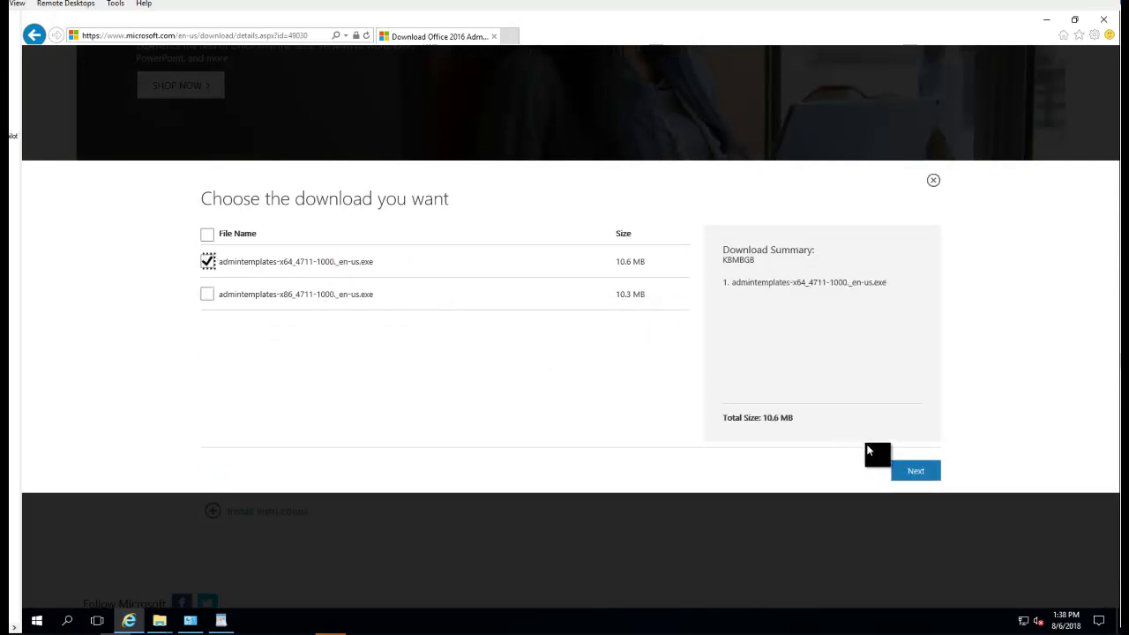
{"action": "left_click", "coordinate": [908, 476]}
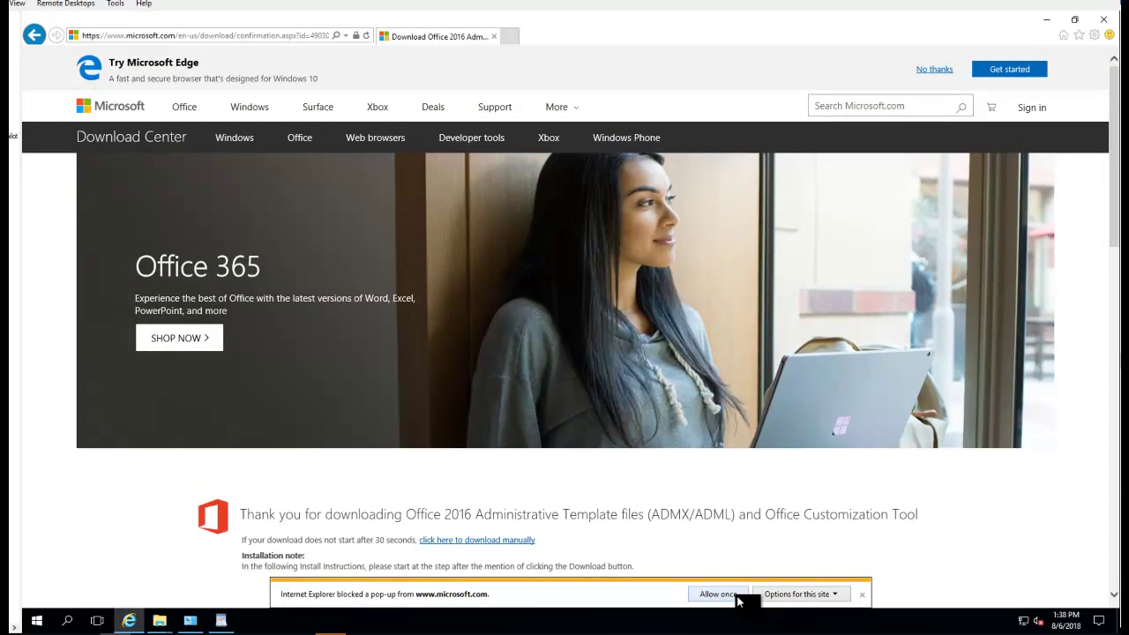
{"action": "left_click", "coordinate": [737, 596]}
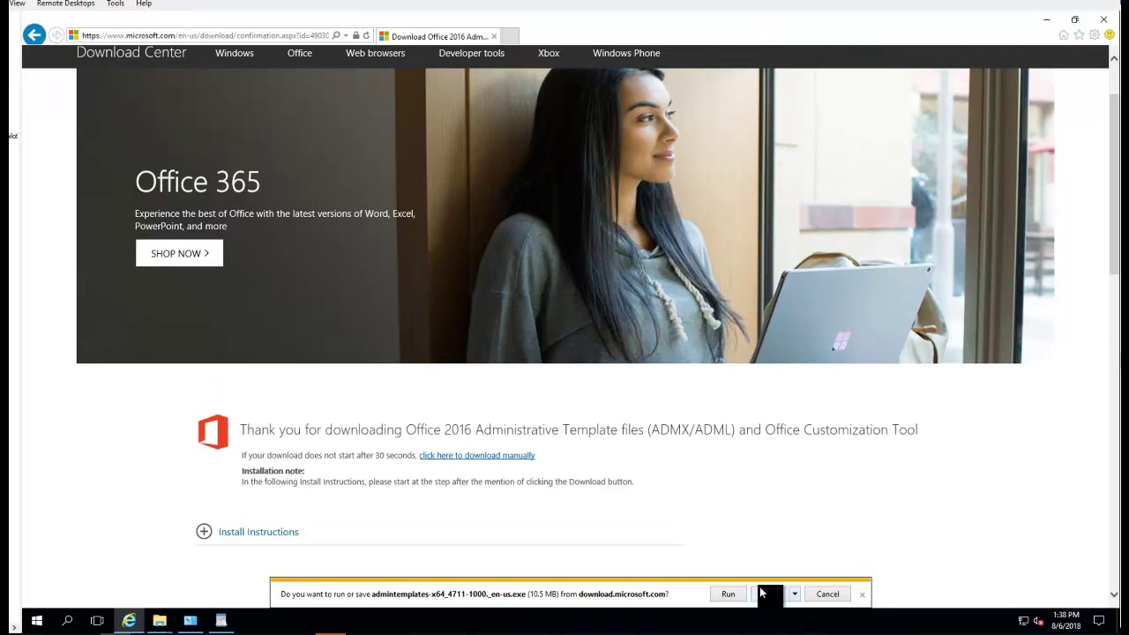
{"action": "left_click", "coordinate": [762, 594]}
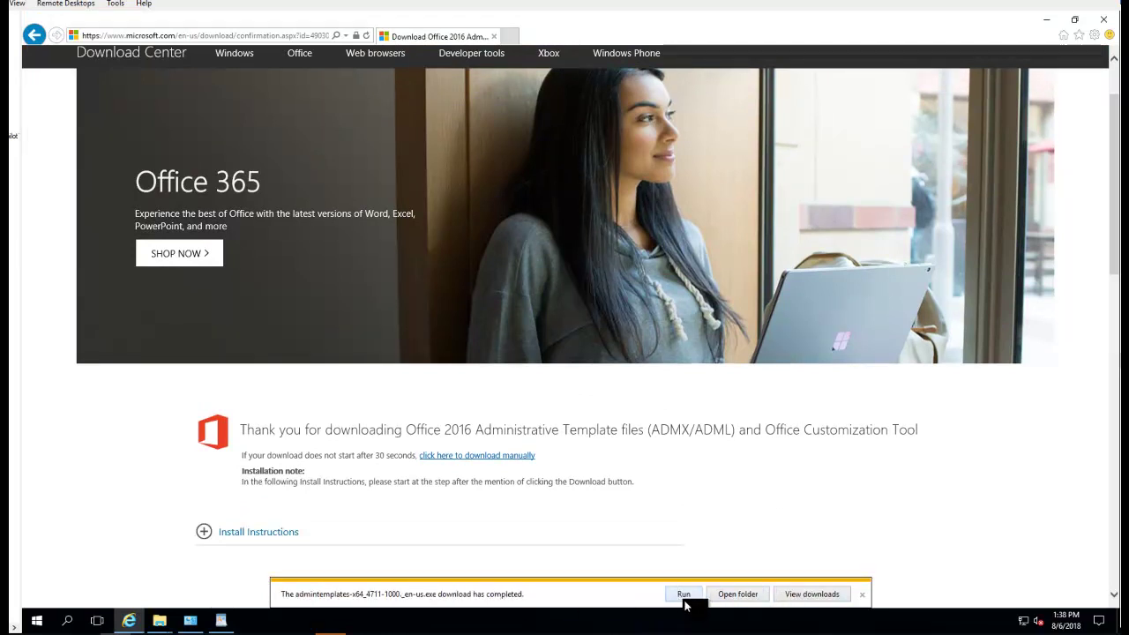
{"action": "left_click", "coordinate": [730, 594]}
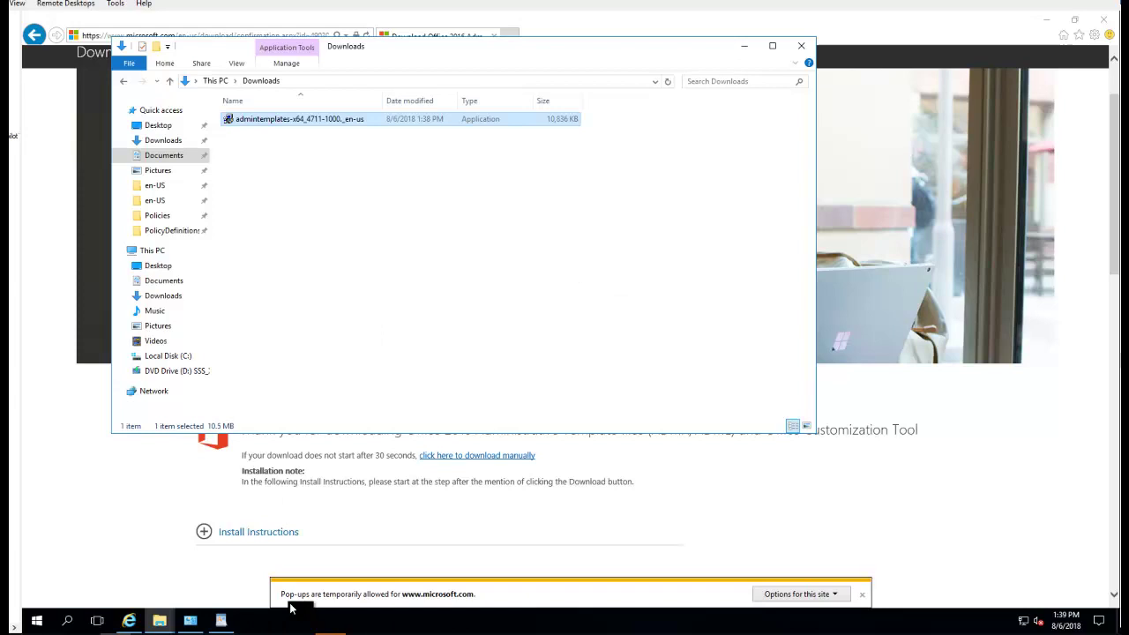
Run the downloaded templates installer as administrator and accept its license terms
{"action": "left_click", "coordinate": [220, 620]}
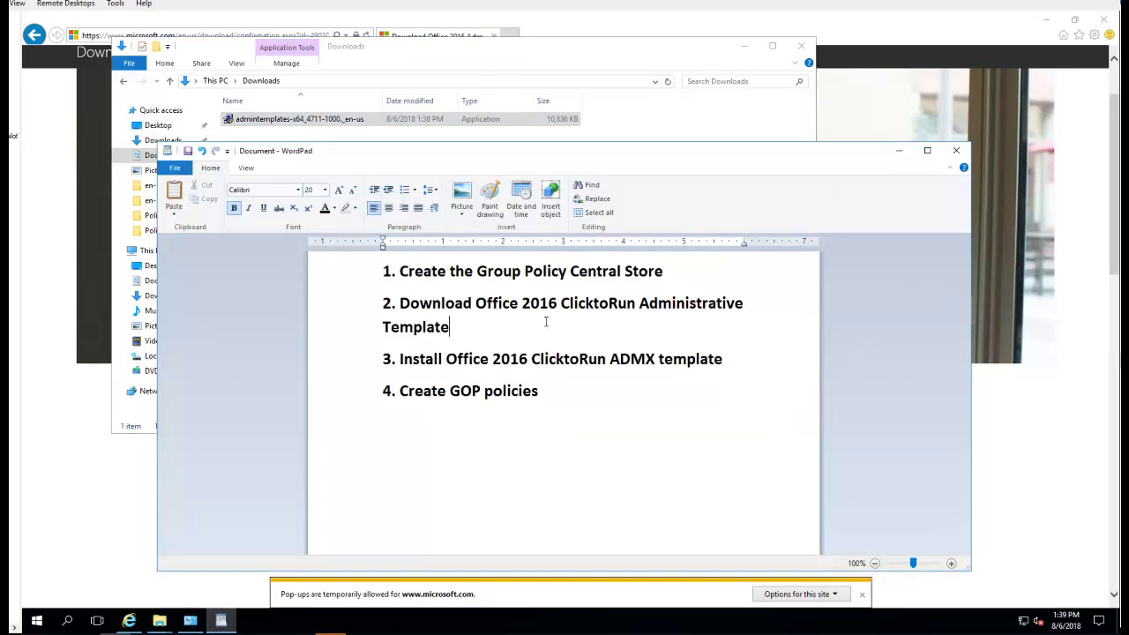
{"action": "left_click", "coordinate": [639, 57]}
{"action": "right_click", "coordinate": [304, 118]}
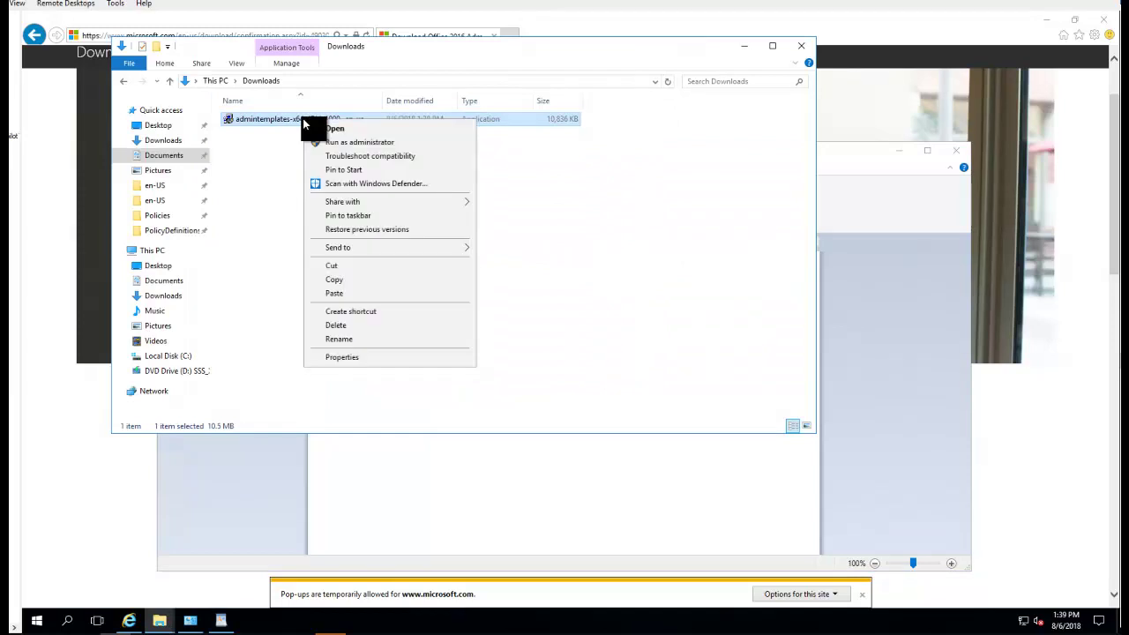
{"action": "left_click", "coordinate": [344, 142]}
{"action": "left_click", "coordinate": [529, 401]}
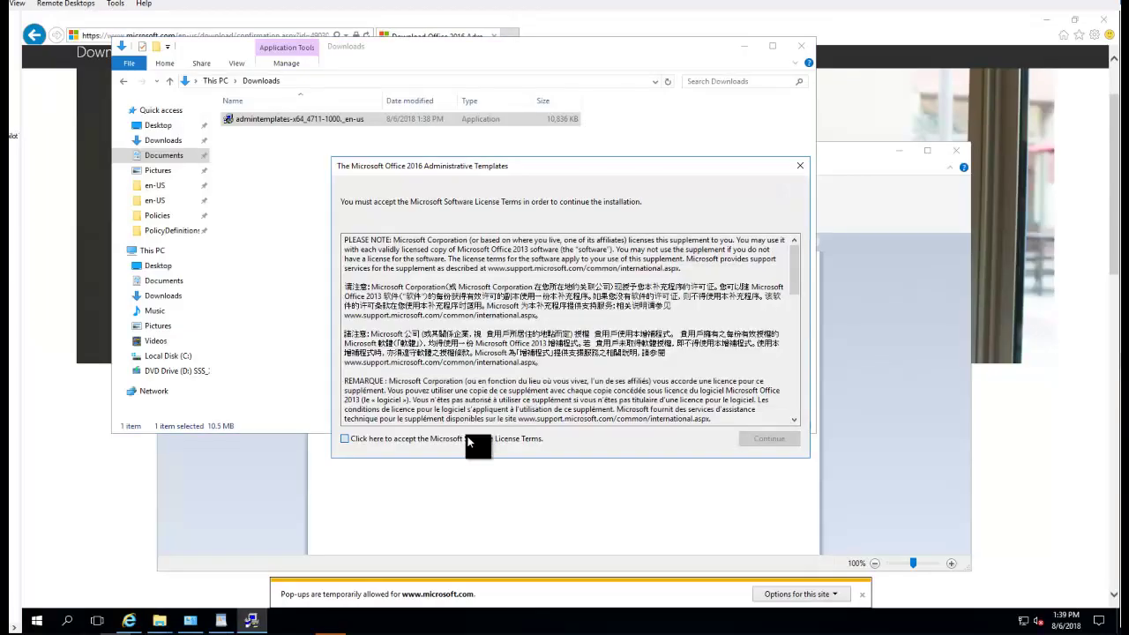
{"action": "left_click", "coordinate": [468, 439]}
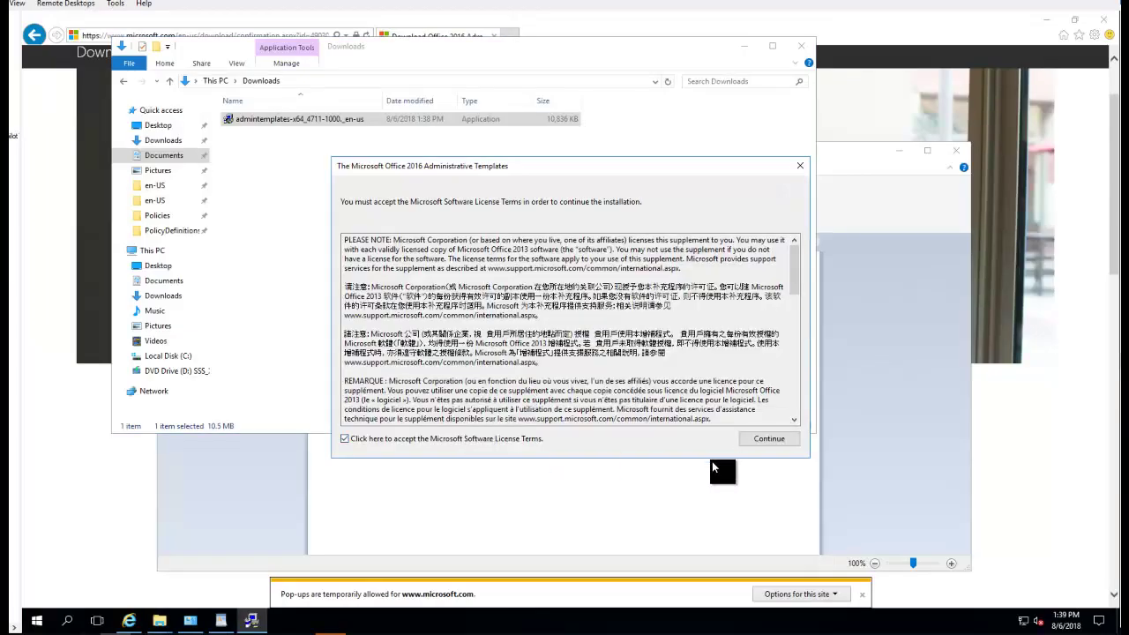
{"action": "left_click", "coordinate": [774, 439]}
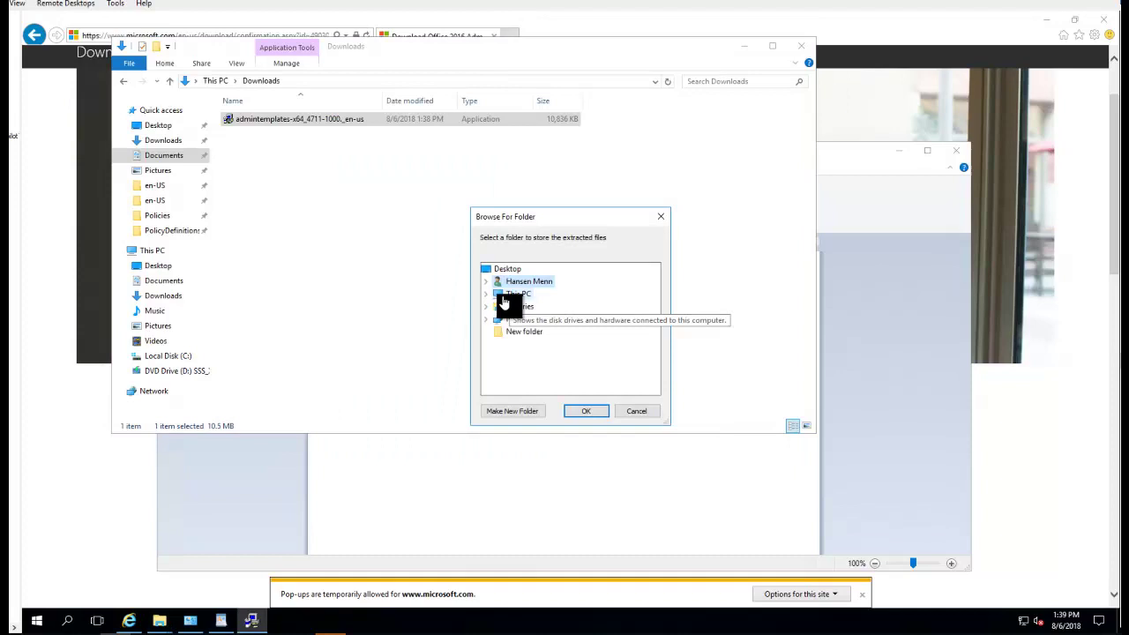
Extract the template files into a new O365GPO folder on the C: drive
{"action": "left_click", "coordinate": [498, 297]}
{"action": "double_click", "coordinate": [537, 356]}
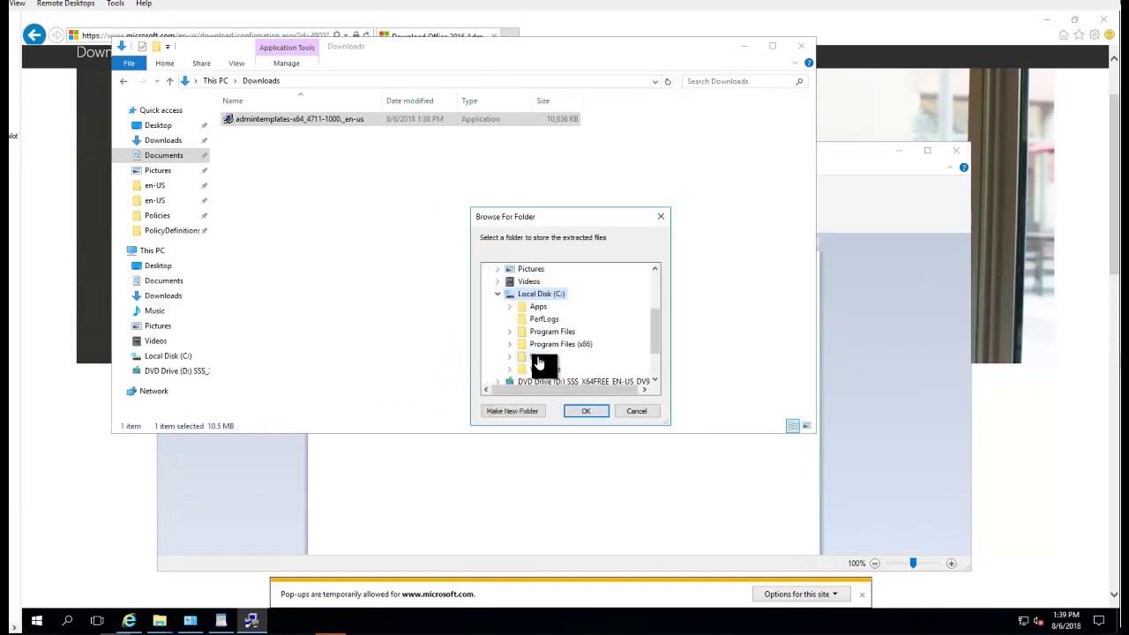
{"action": "left_click", "coordinate": [509, 410]}
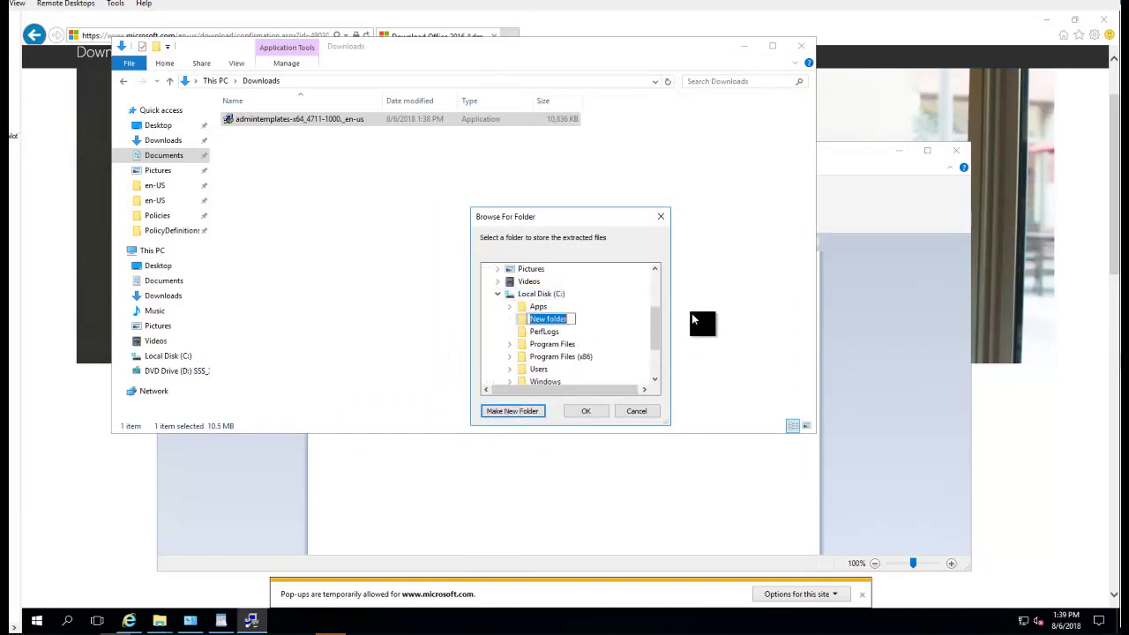
{"action": "type", "text": "O365GPO"}
{"action": "key", "text": "Return"}
{"action": "left_click", "coordinate": [586, 411]}
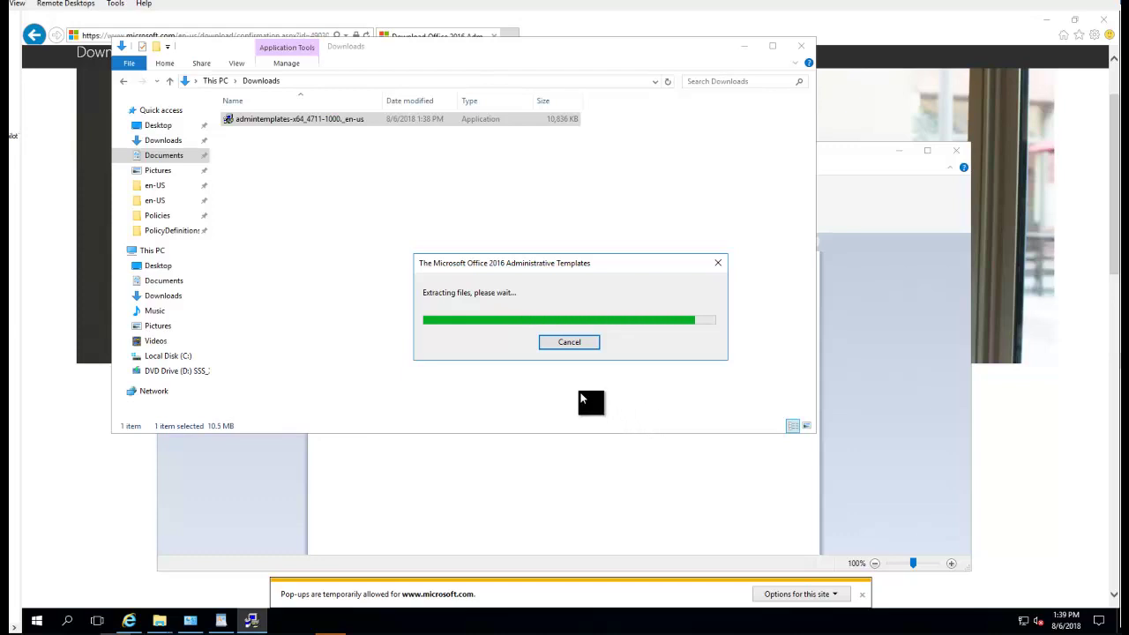
{"action": "left_click", "coordinate": [639, 358]}
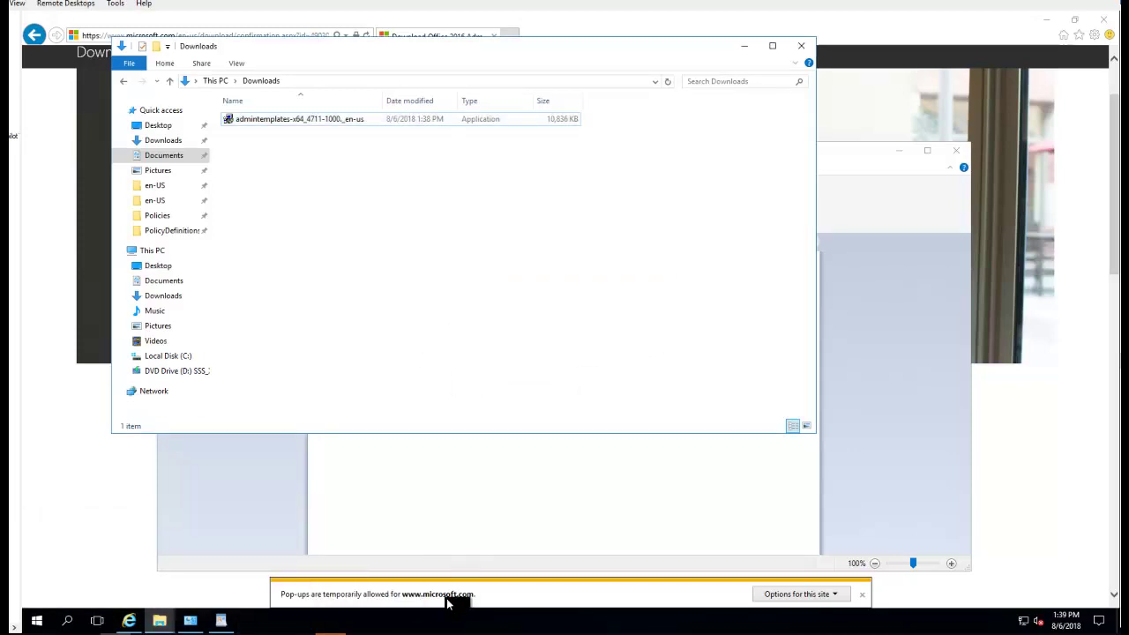
Highlight step 3, 'Install Office 2016 ClicktoRun ADMX template', in the WordPad list
{"action": "left_click", "coordinate": [220, 621]}
{"action": "left_click", "coordinate": [516, 362]}
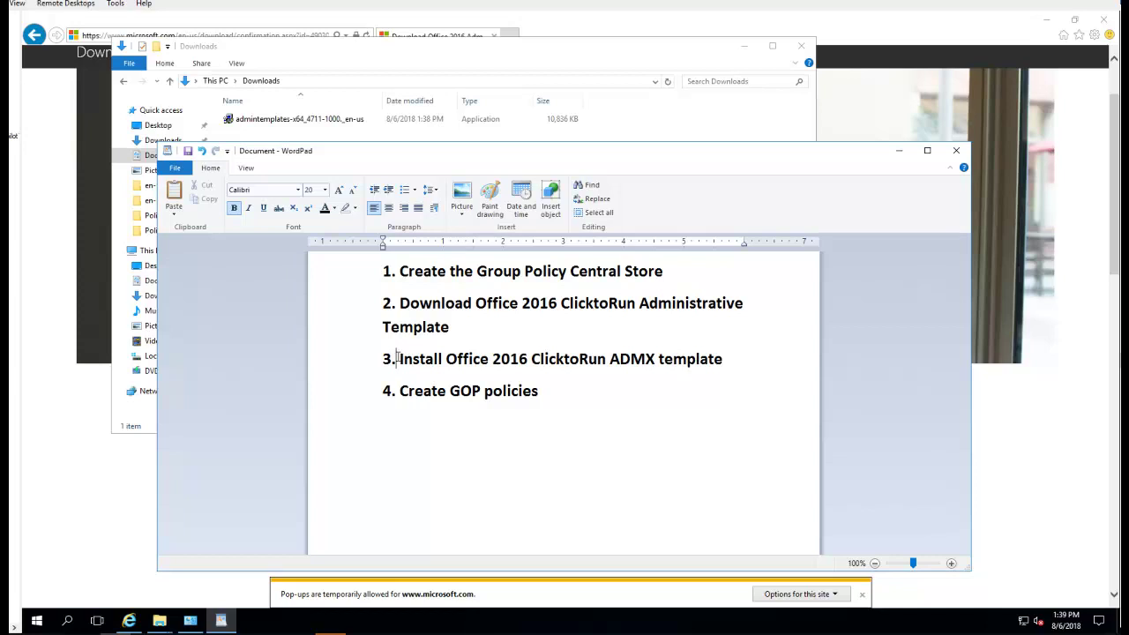
{"action": "left_click_drag", "start_coordinate": [392, 359], "coordinate": [716, 350]}
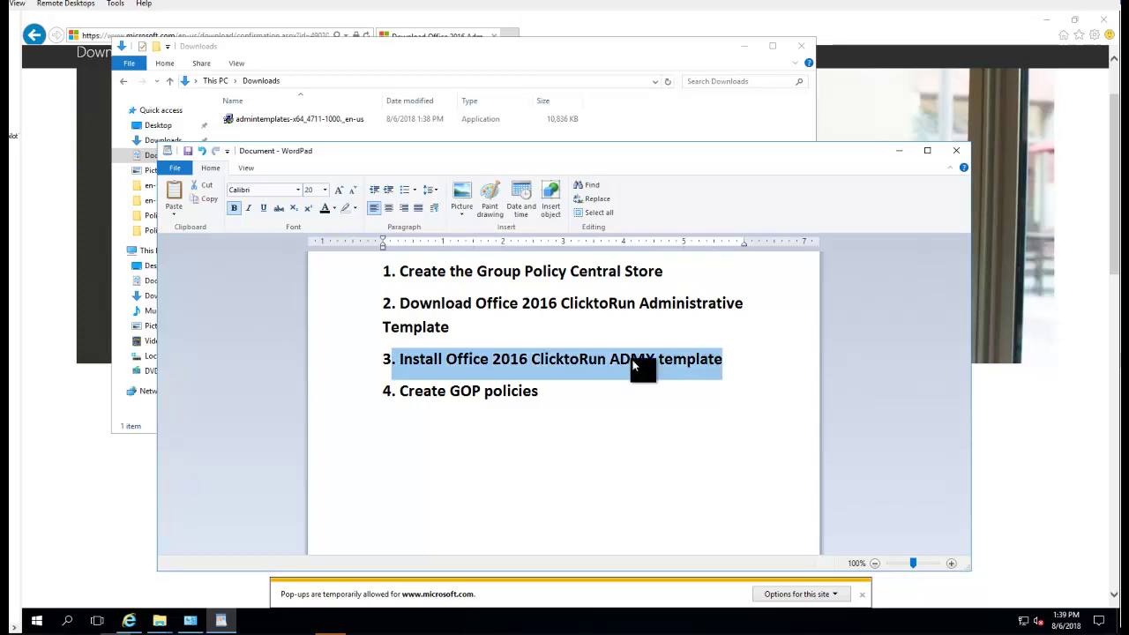
{"action": "left_click", "coordinate": [36, 621]}
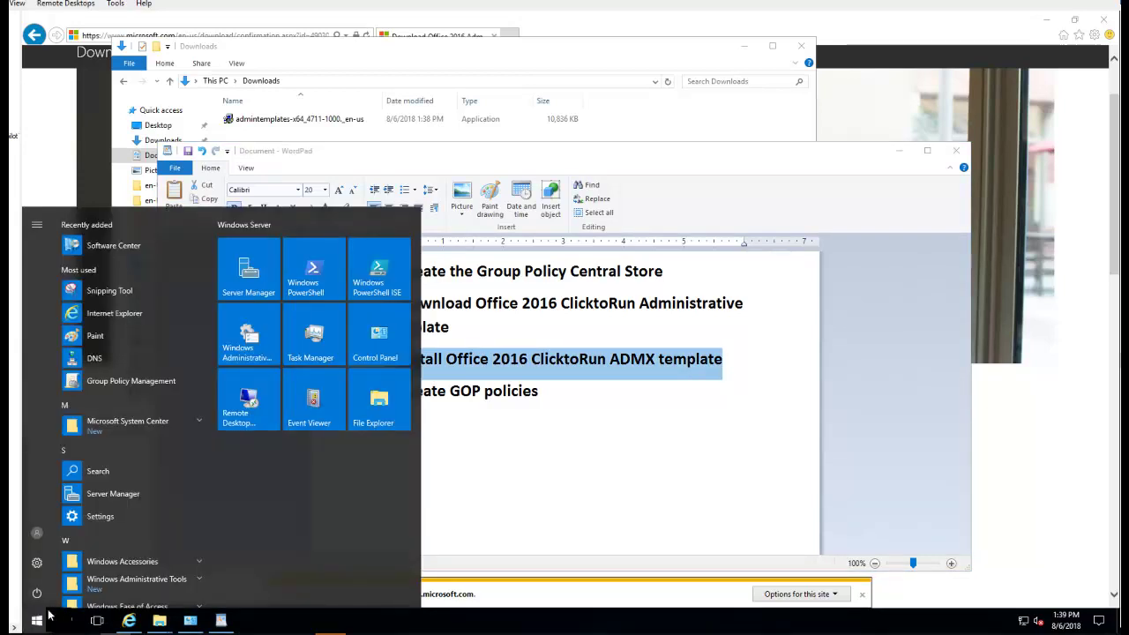
Launch Group Policy Management and expand the O365Techguy.local domain to Default Domain Policy
{"action": "left_click", "coordinate": [261, 353]}
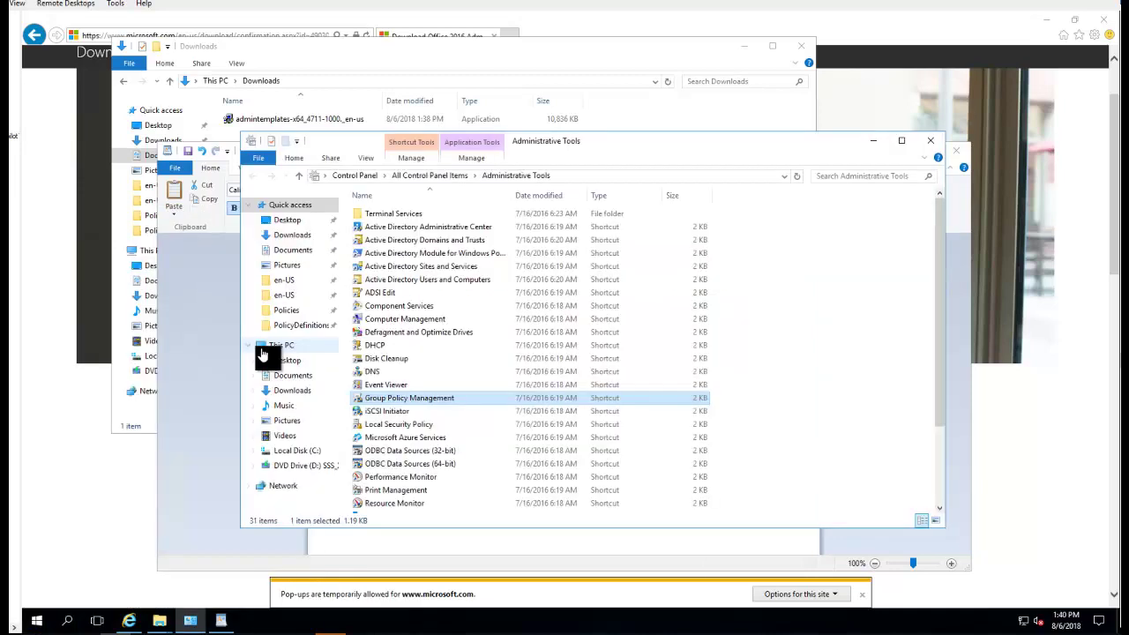
{"action": "left_click", "coordinate": [422, 399]}
{"action": "double_click", "coordinate": [422, 399]}
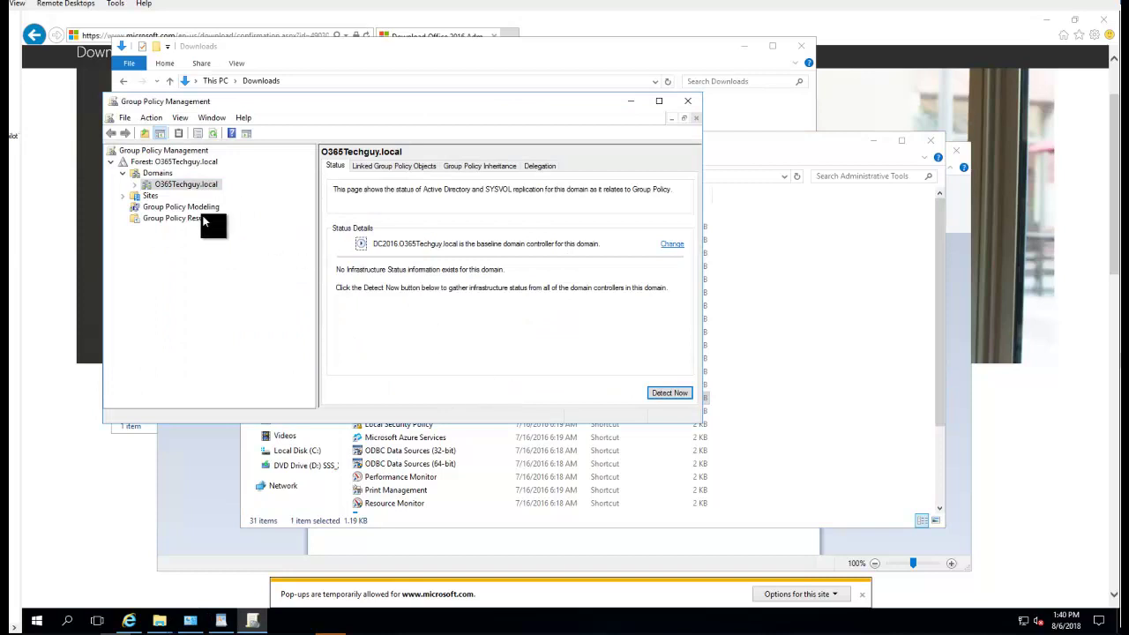
{"action": "left_click", "coordinate": [135, 184]}
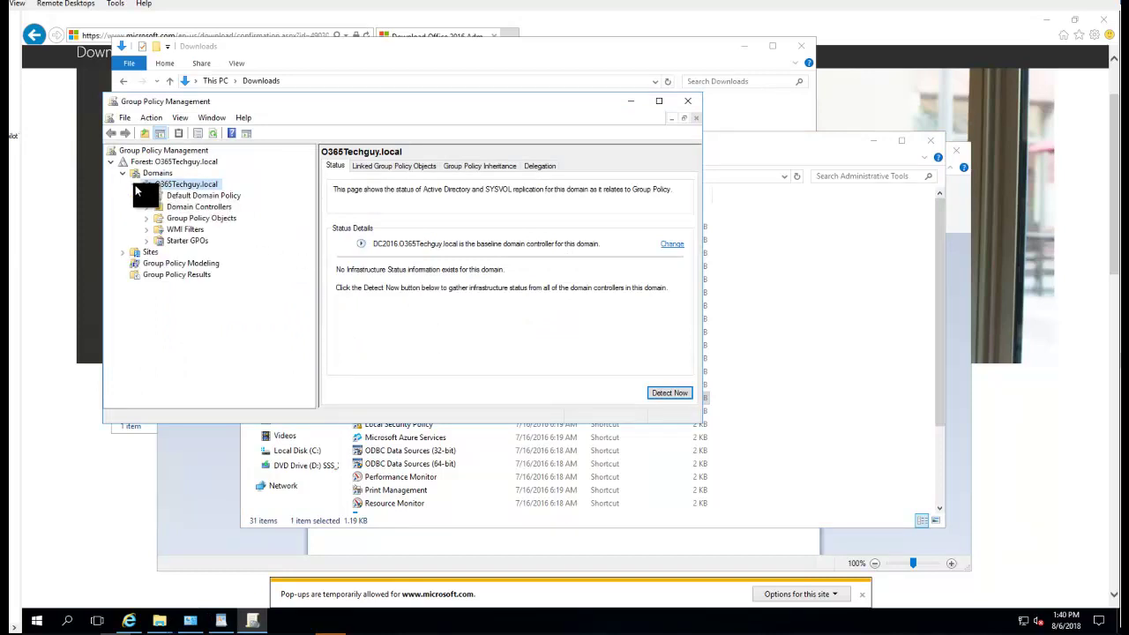
{"action": "left_click", "coordinate": [164, 196]}
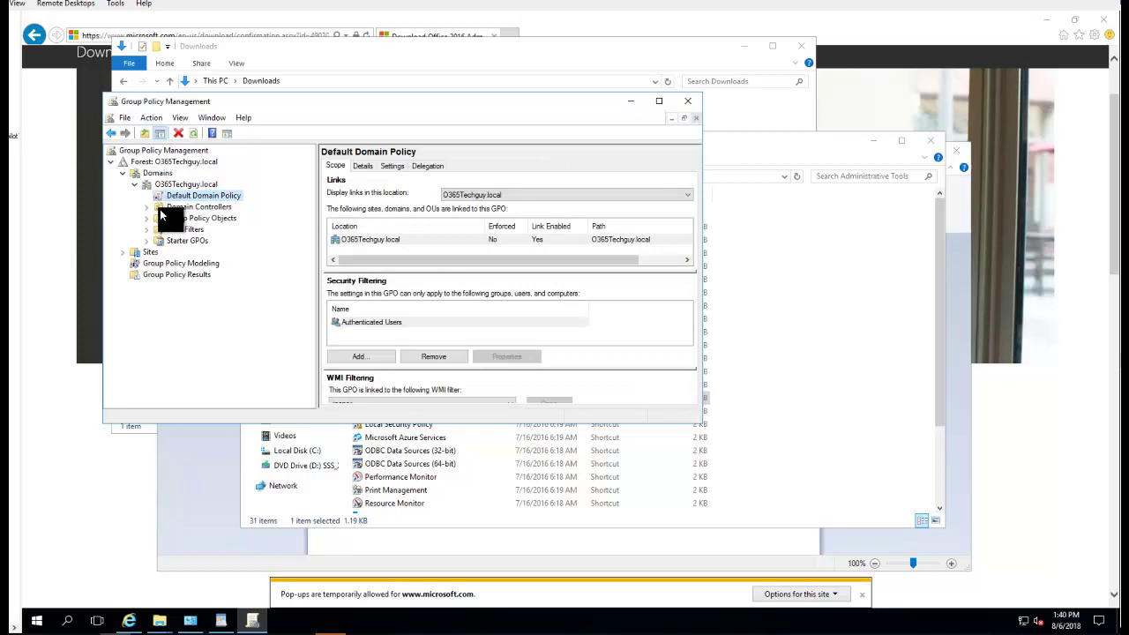
Edit Default Domain Policy, confirm Administrative Templates load from local ADMX files, then close the editor
{"action": "right_click", "coordinate": [165, 195]}
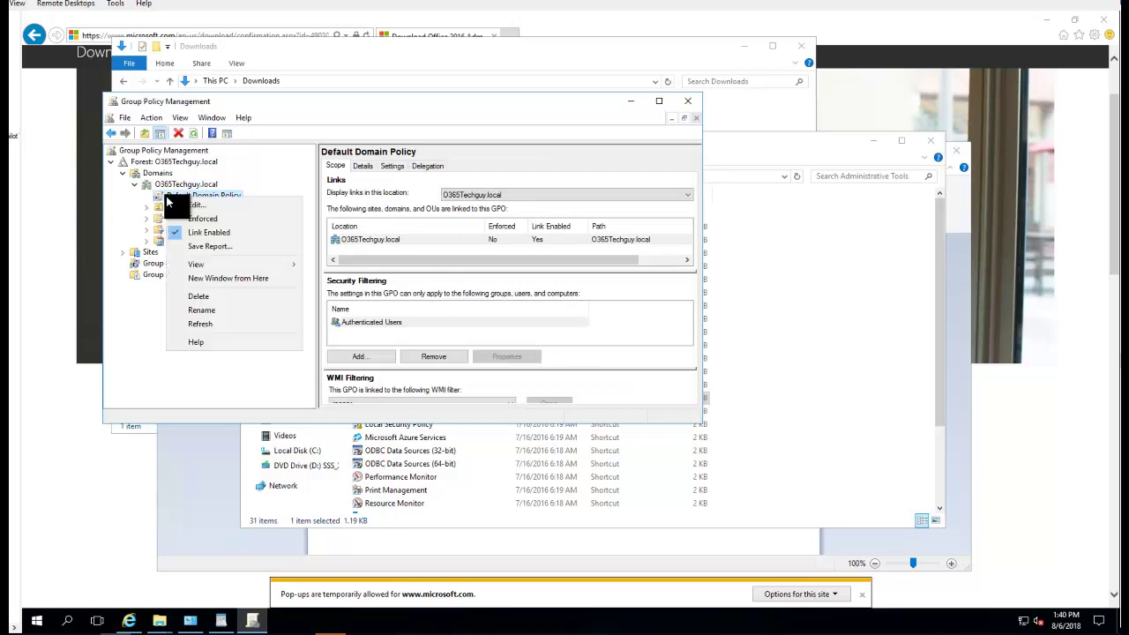
{"action": "left_click", "coordinate": [184, 204]}
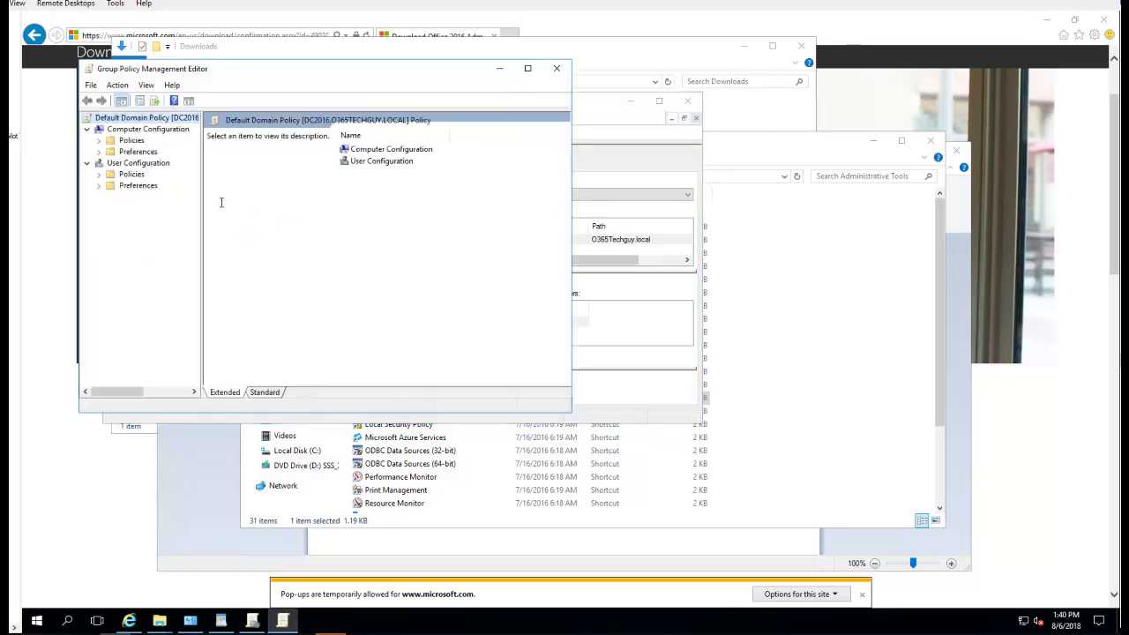
{"action": "double_click", "coordinate": [132, 142]}
{"action": "double_click", "coordinate": [157, 174]}
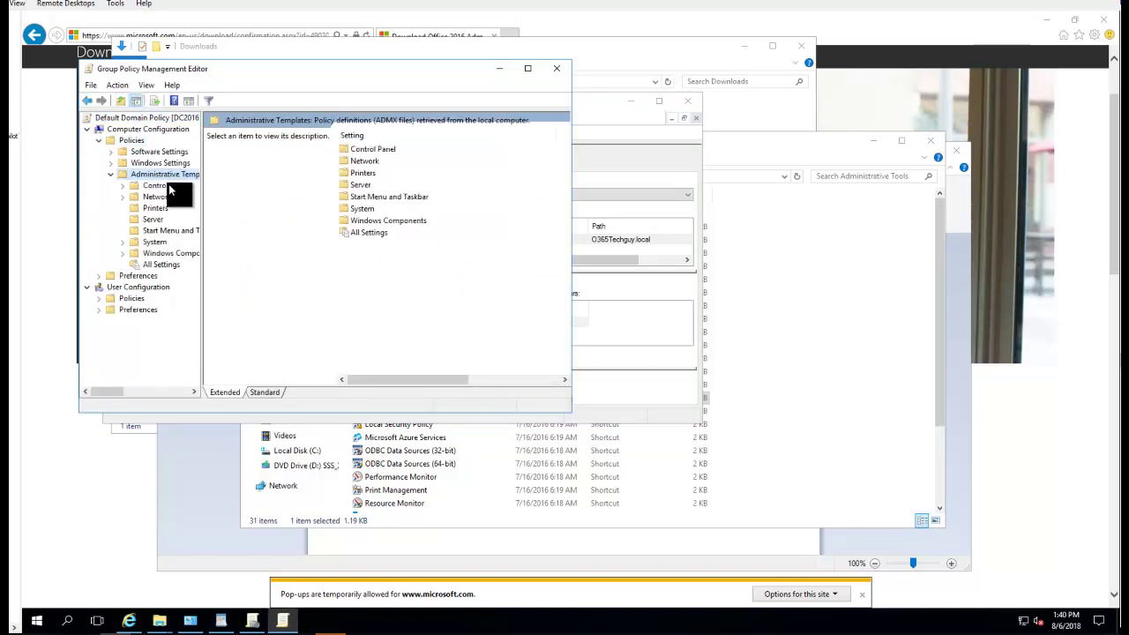
{"action": "left_click_drag", "start_coordinate": [202, 195], "coordinate": [333, 196]}
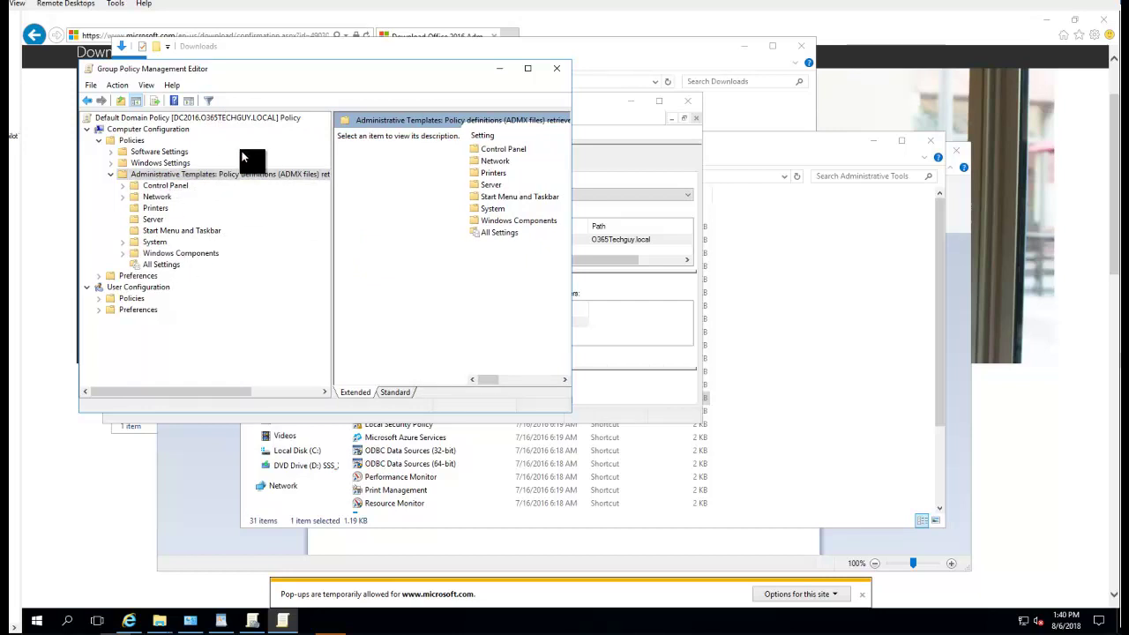
{"action": "left_click", "coordinate": [557, 70]}
{"action": "left_click", "coordinate": [859, 347]}
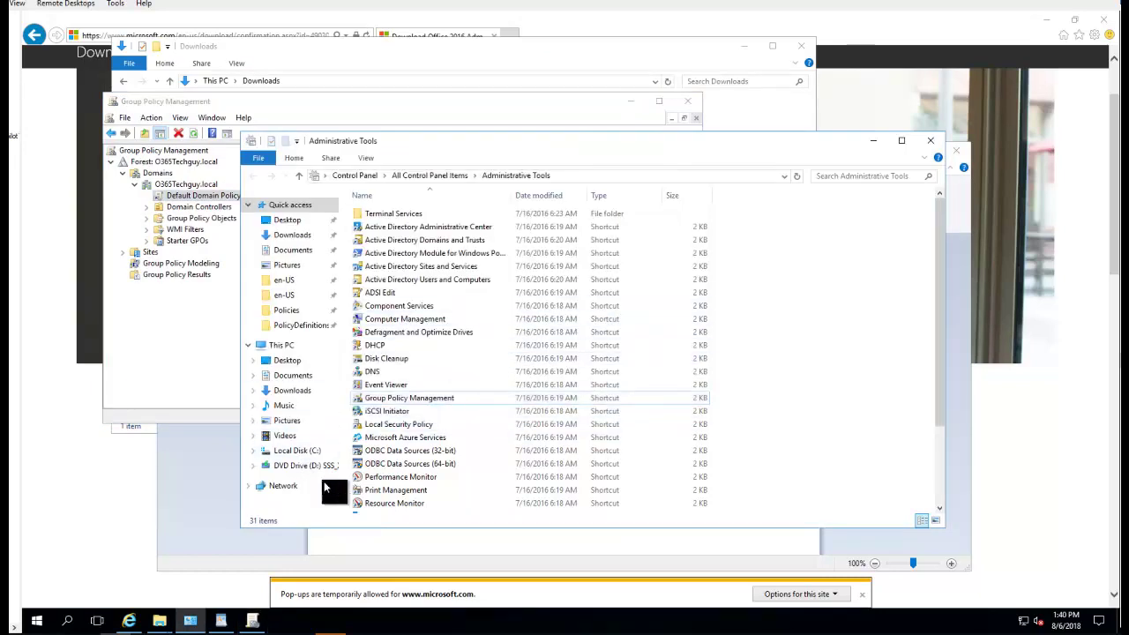
Navigate File Explorer to the C:\O365GPO\admx folder
{"action": "left_click", "coordinate": [930, 141]}
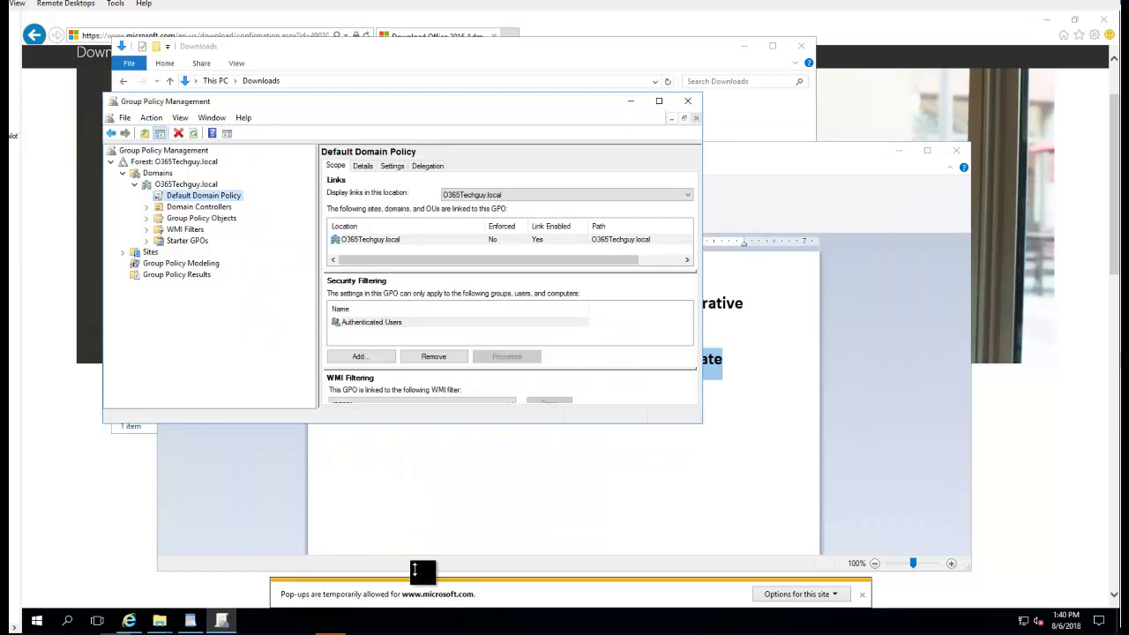
{"action": "mouse_move", "coordinate": [159, 620]}
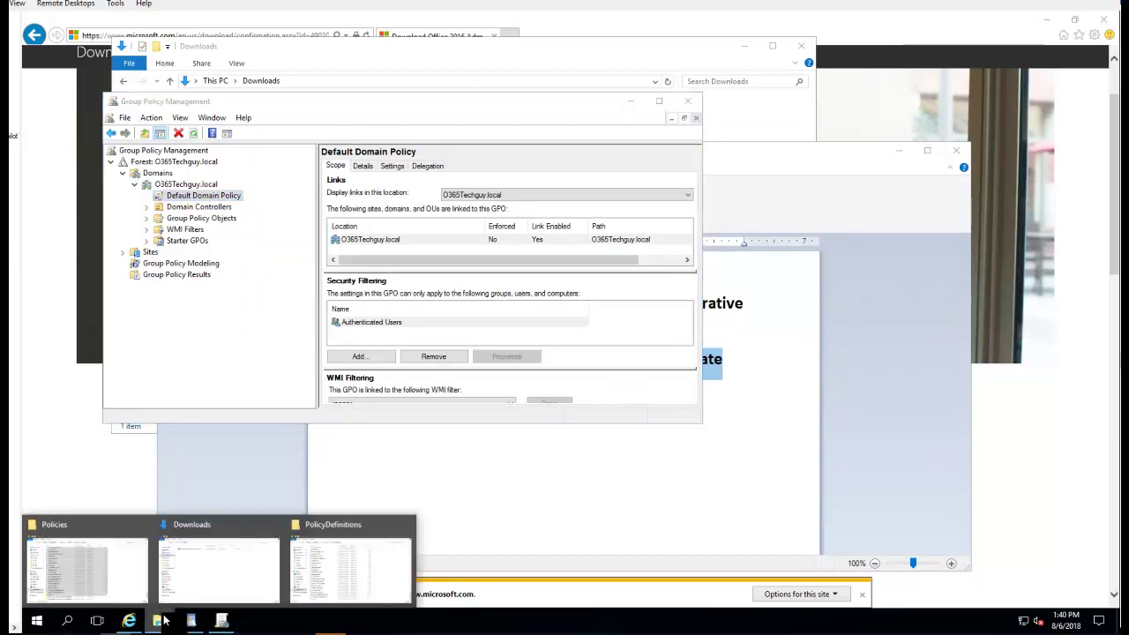
{"action": "left_click", "coordinate": [216, 573]}
{"action": "left_click", "coordinate": [172, 355]}
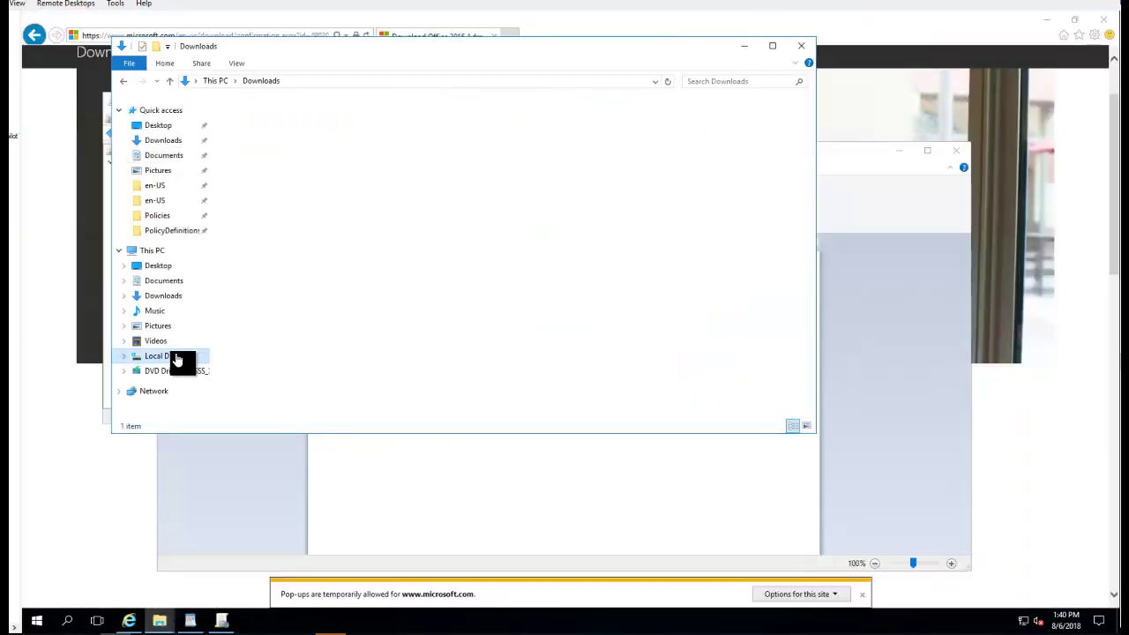
{"action": "double_click", "coordinate": [262, 133]}
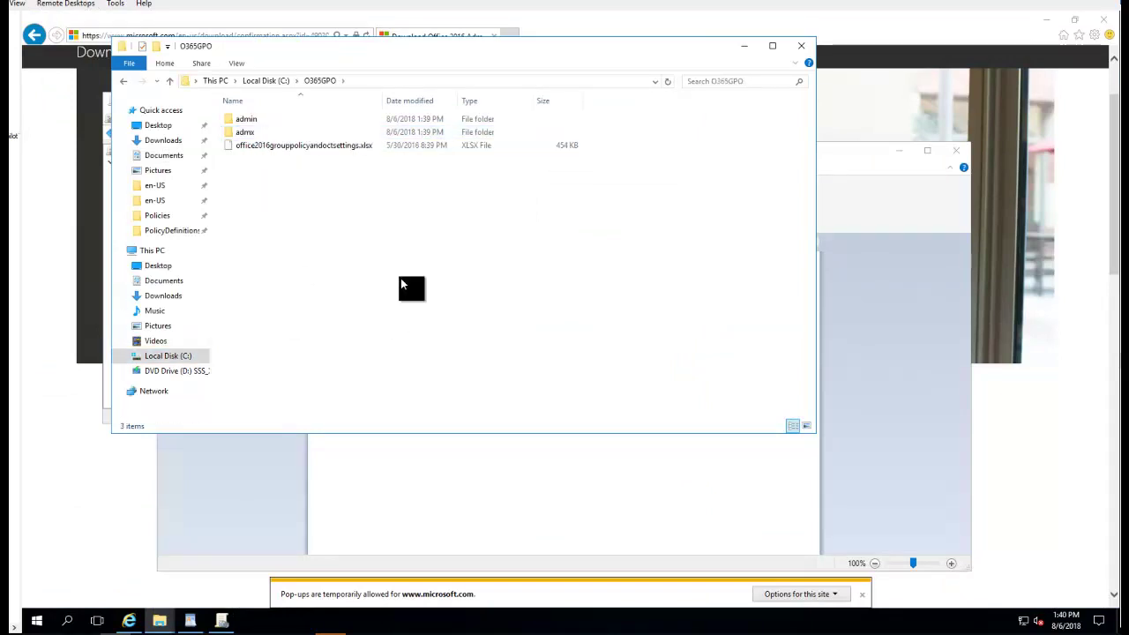
{"action": "double_click", "coordinate": [253, 134]}
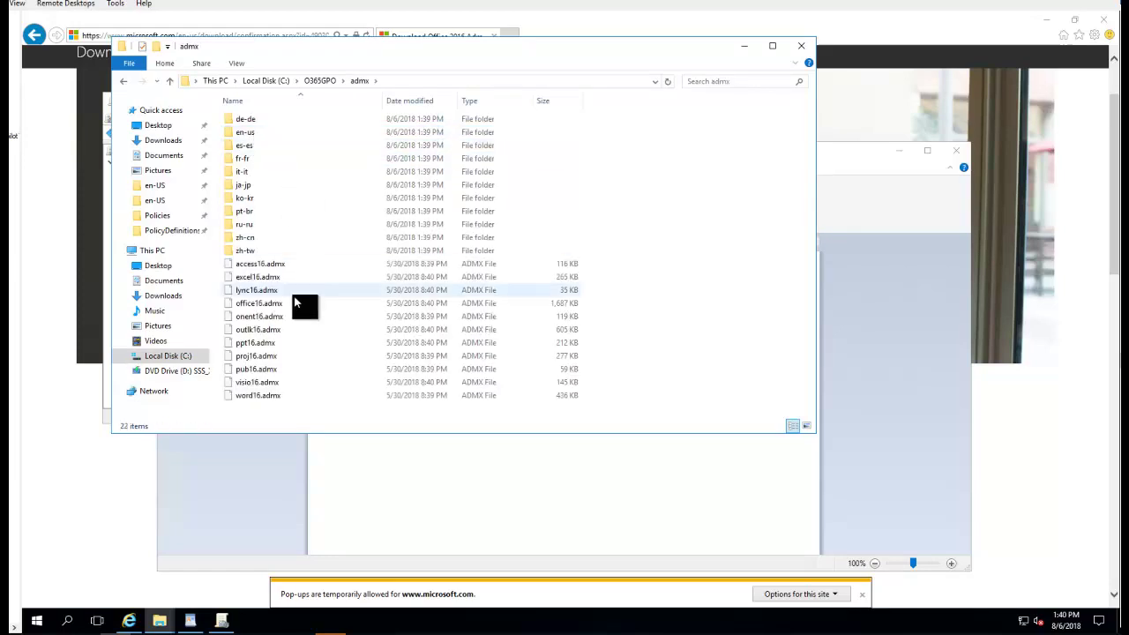
Select the eleven Office .admx files plus the en-us folder and copy them
{"action": "left_click", "coordinate": [278, 269]}
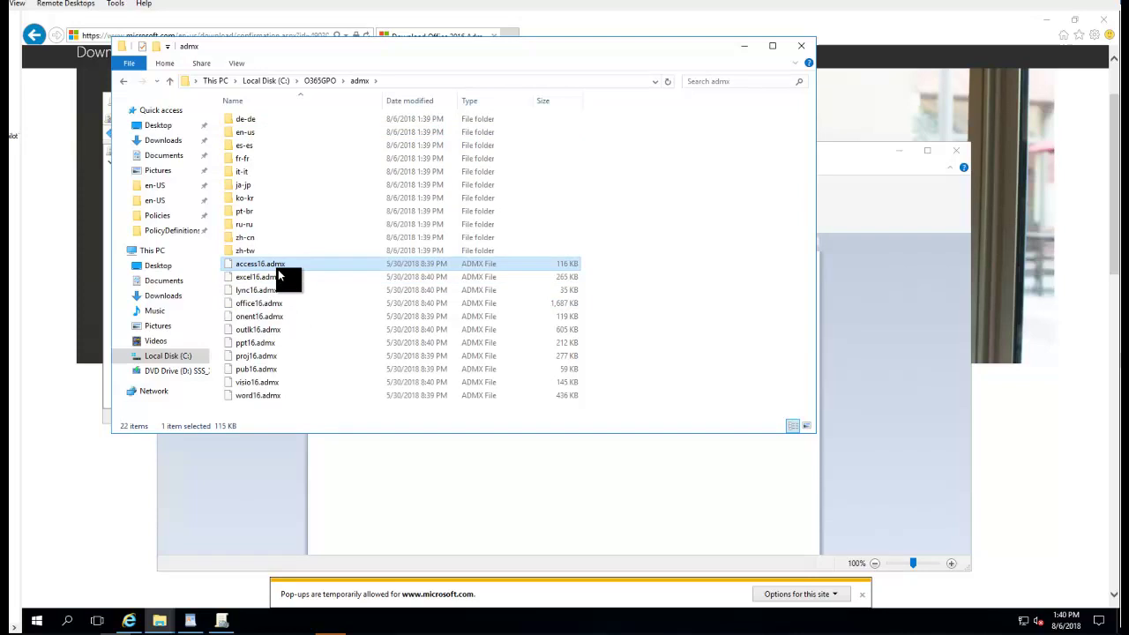
{"action": "left_click", "coordinate": [270, 395], "text": "shift"}
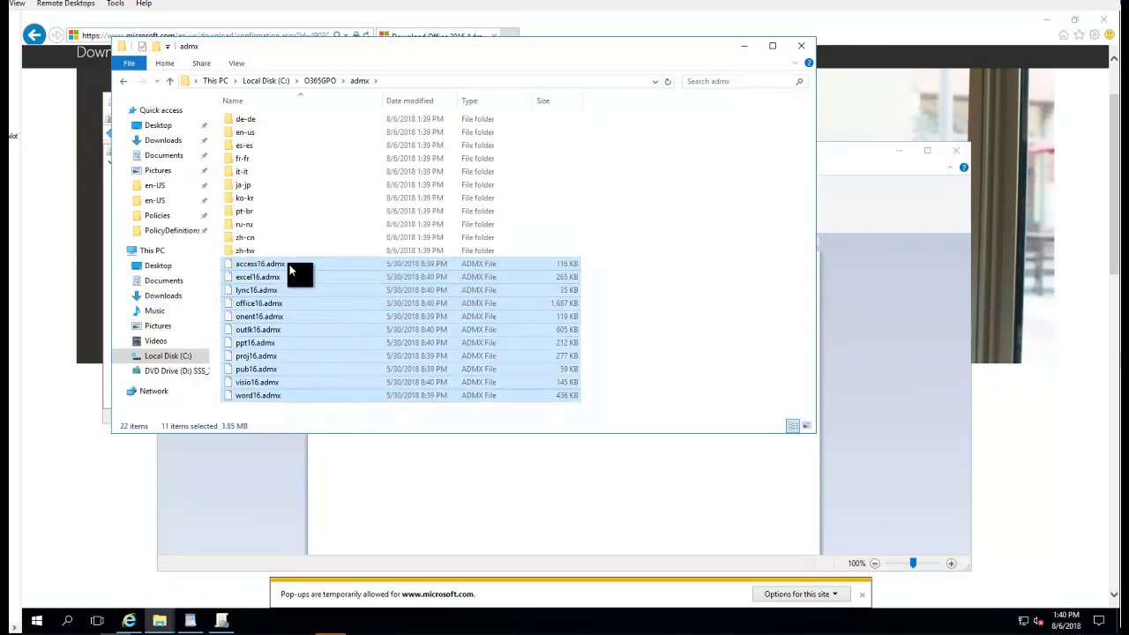
{"action": "left_click", "coordinate": [252, 134], "text": "shift"}
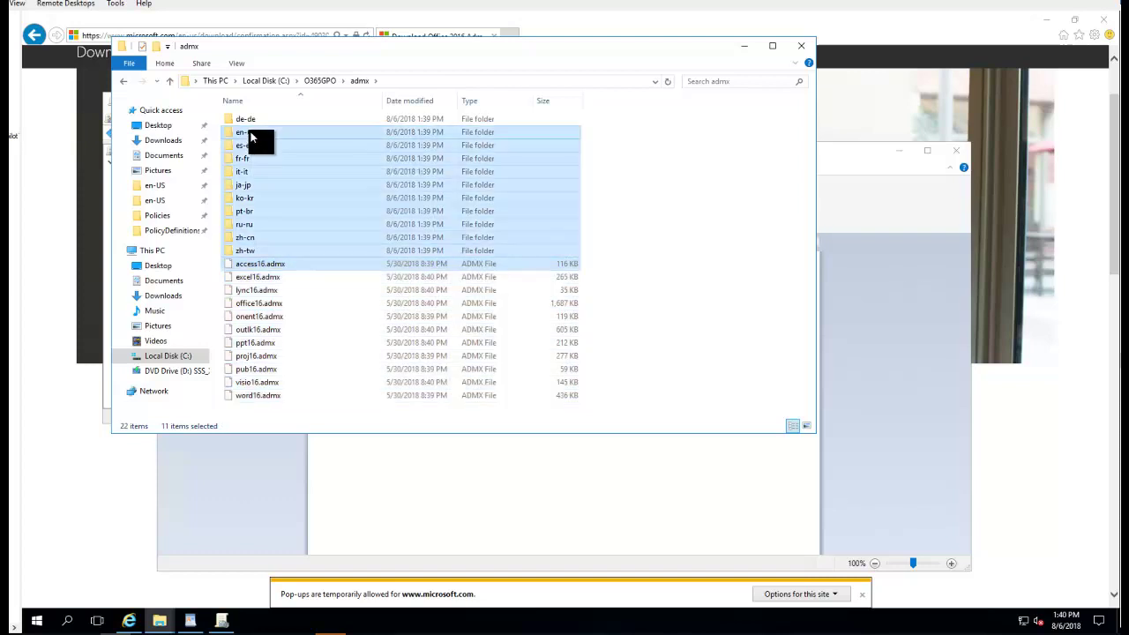
{"action": "left_click", "coordinate": [291, 397]}
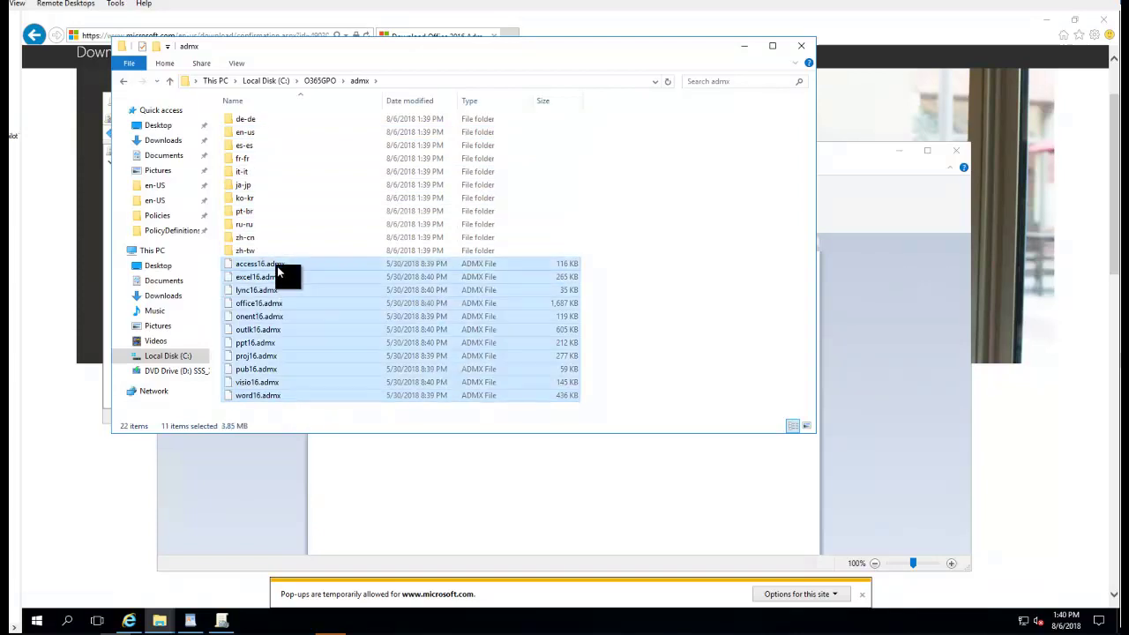
{"action": "left_click", "coordinate": [277, 265], "text": "shift"}
{"action": "left_click", "coordinate": [257, 134], "text": "ctrl"}
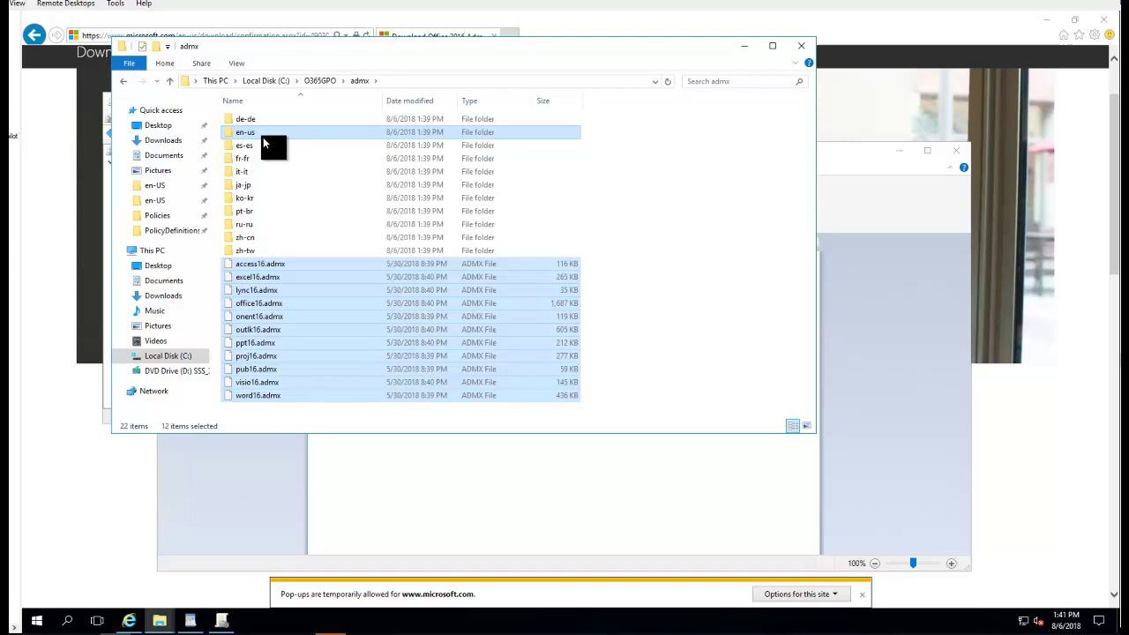
{"action": "right_click", "coordinate": [271, 132]}
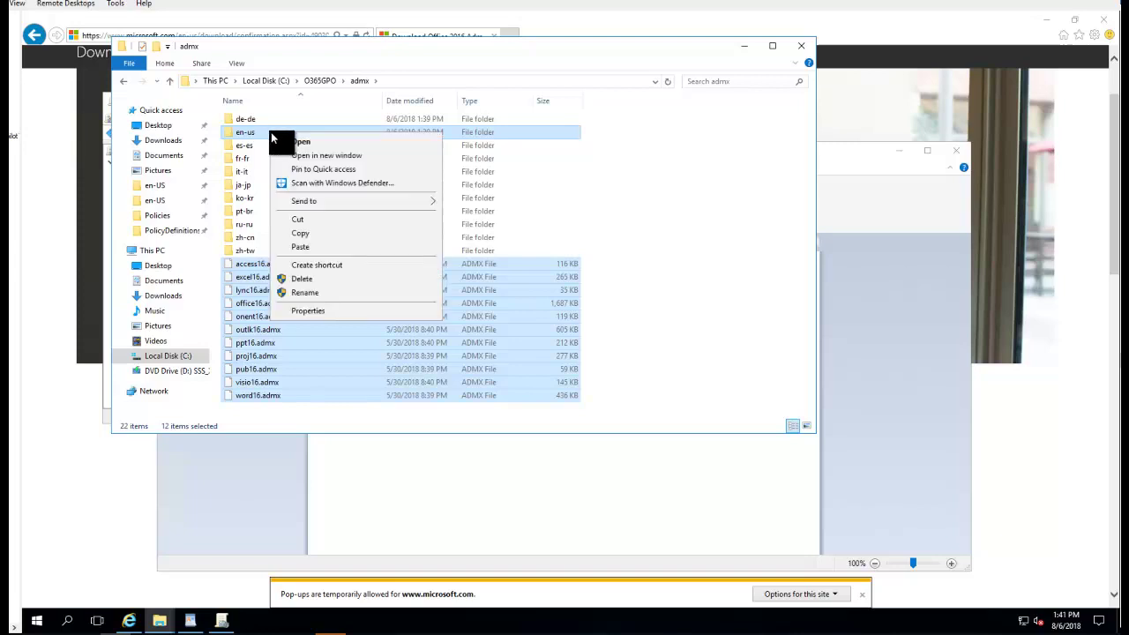
{"action": "left_click", "coordinate": [300, 232]}
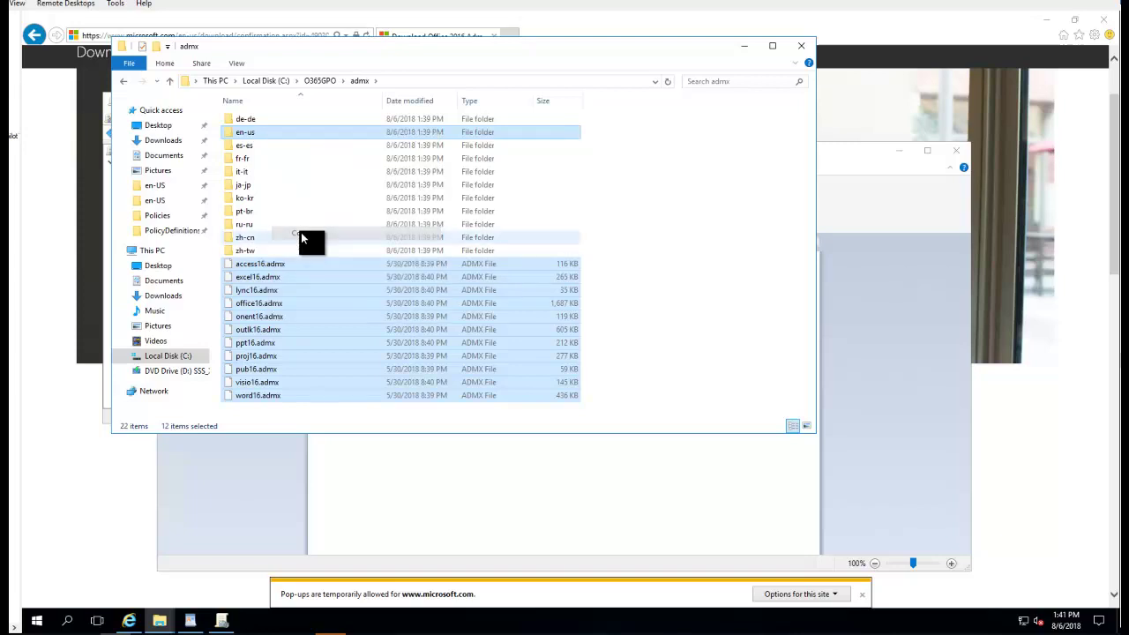
Paste the copied items into C:\Windows\PolicyDefinitions, granting administrator permission
{"action": "left_click", "coordinate": [742, 47]}
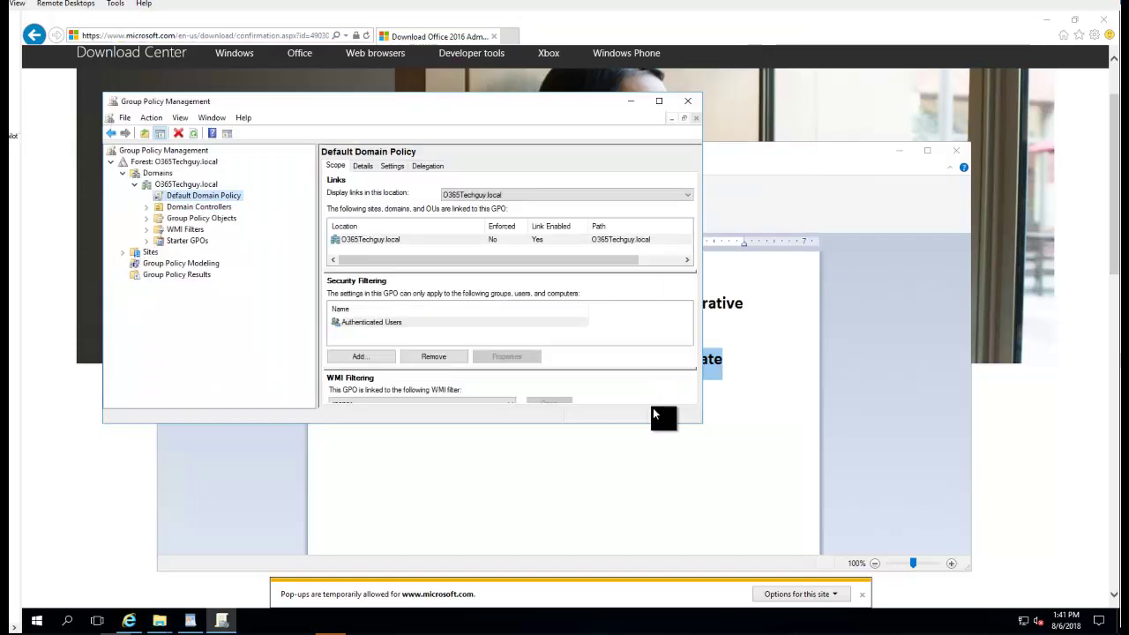
{"action": "left_click", "coordinate": [160, 620]}
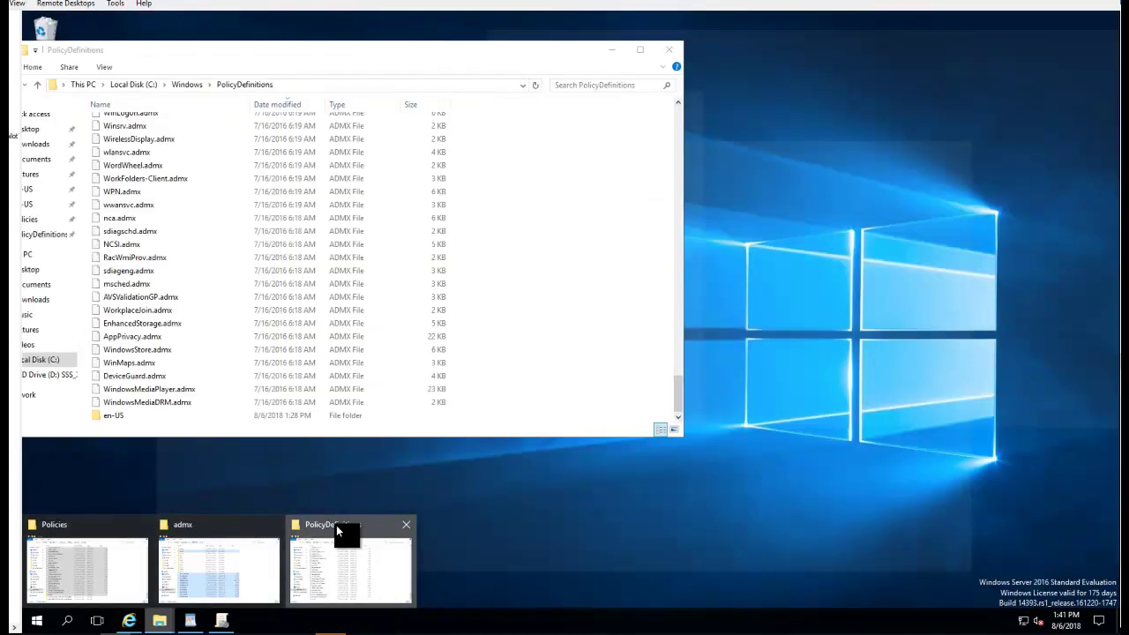
{"action": "left_click", "coordinate": [337, 526]}
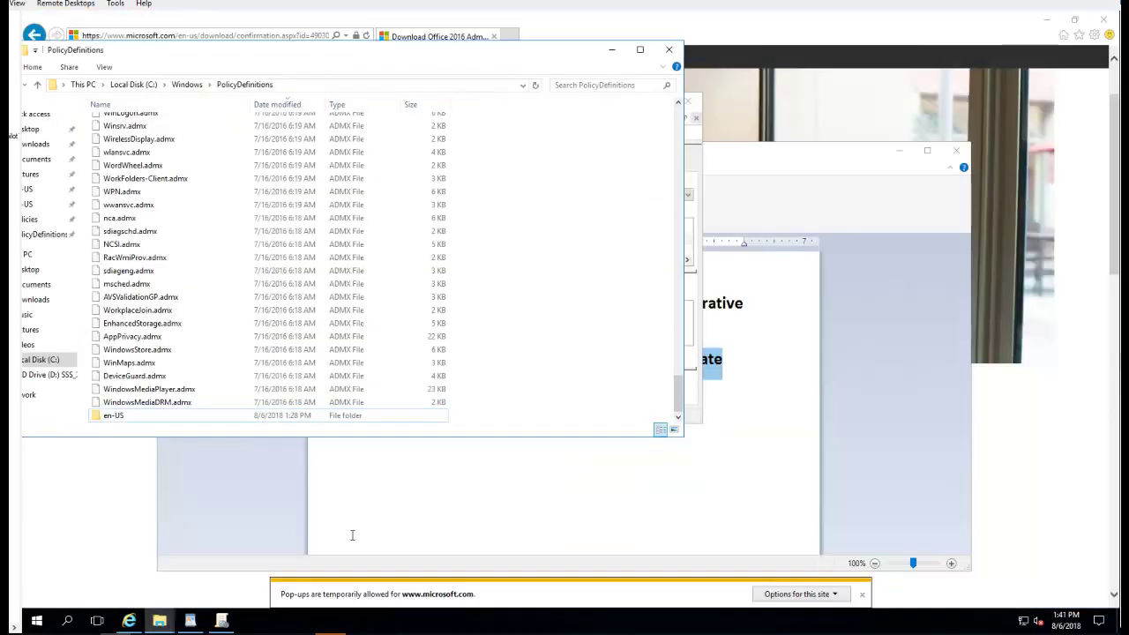
{"action": "scroll", "coordinate": [591, 172], "scroll_direction": "up", "scroll_amount": 20}
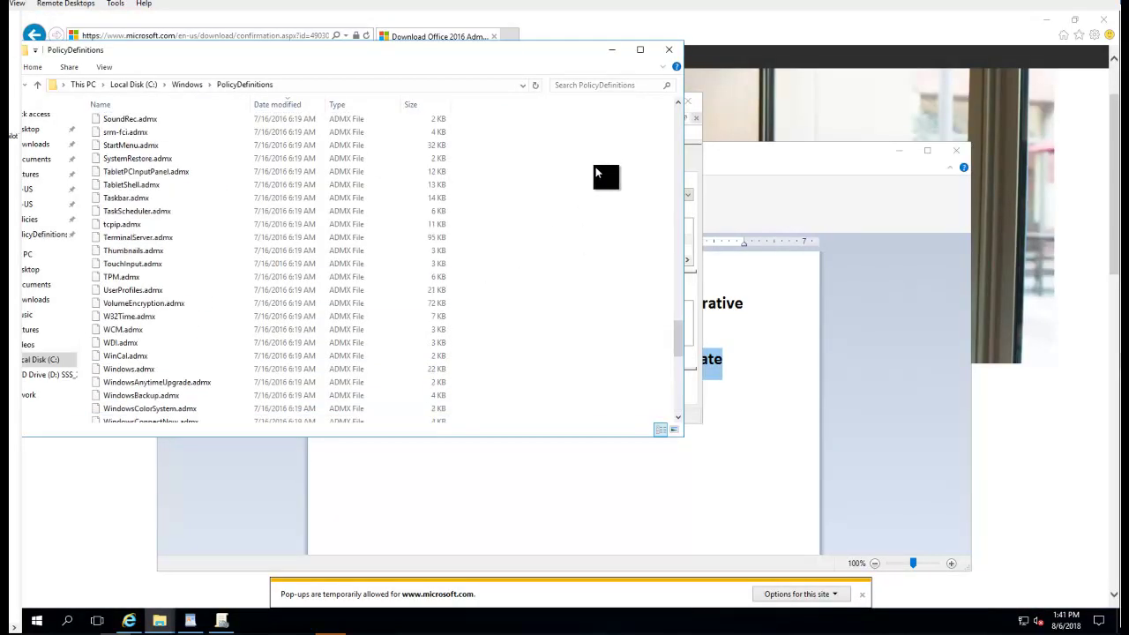
{"action": "scroll", "coordinate": [594, 177], "scroll_direction": "up", "scroll_amount": 10}
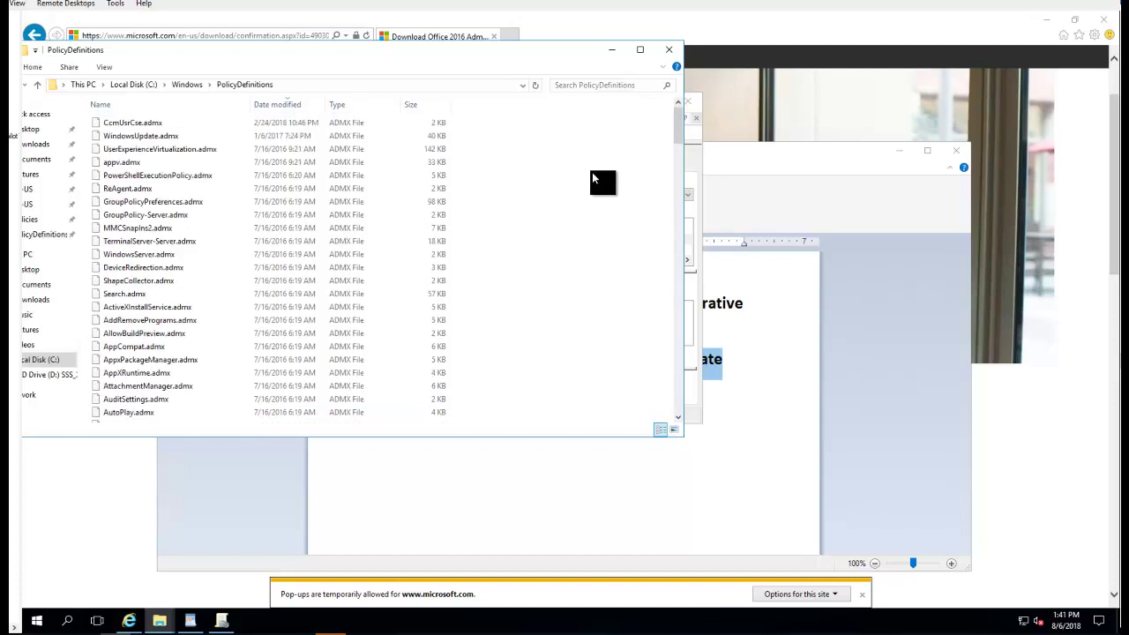
{"action": "right_click", "coordinate": [590, 174]}
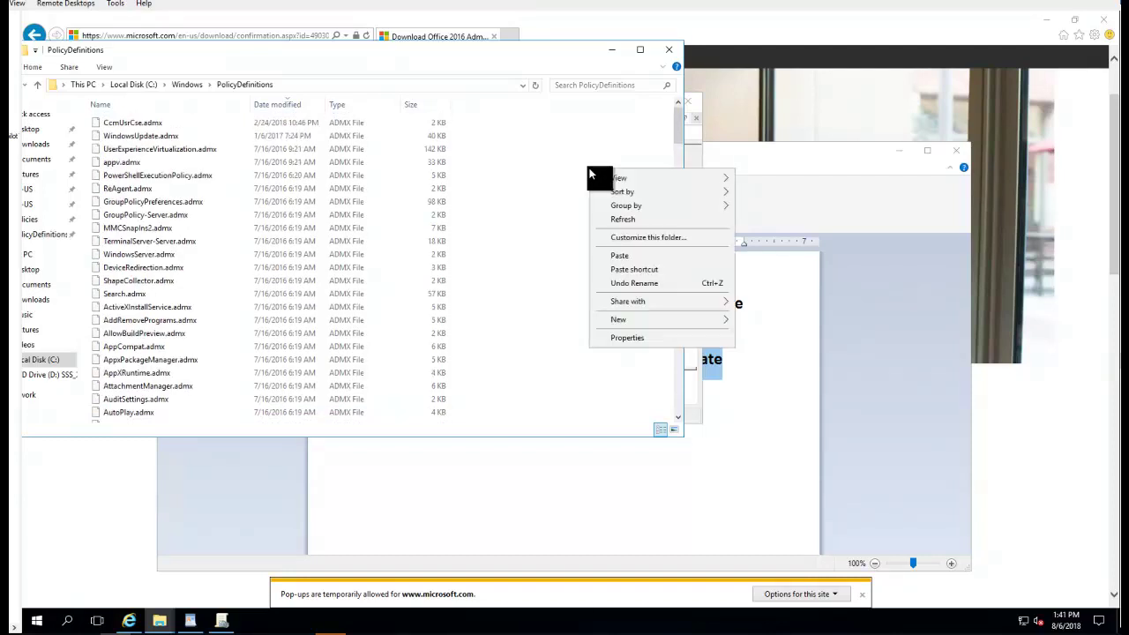
{"action": "left_click", "coordinate": [614, 253]}
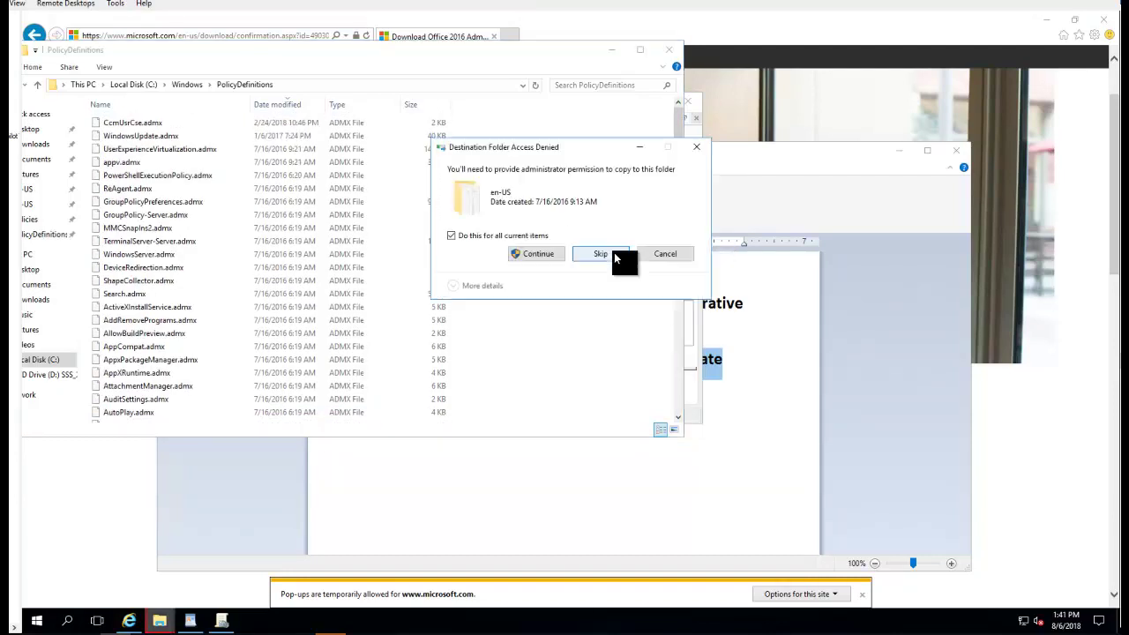
{"action": "left_click", "coordinate": [540, 259]}
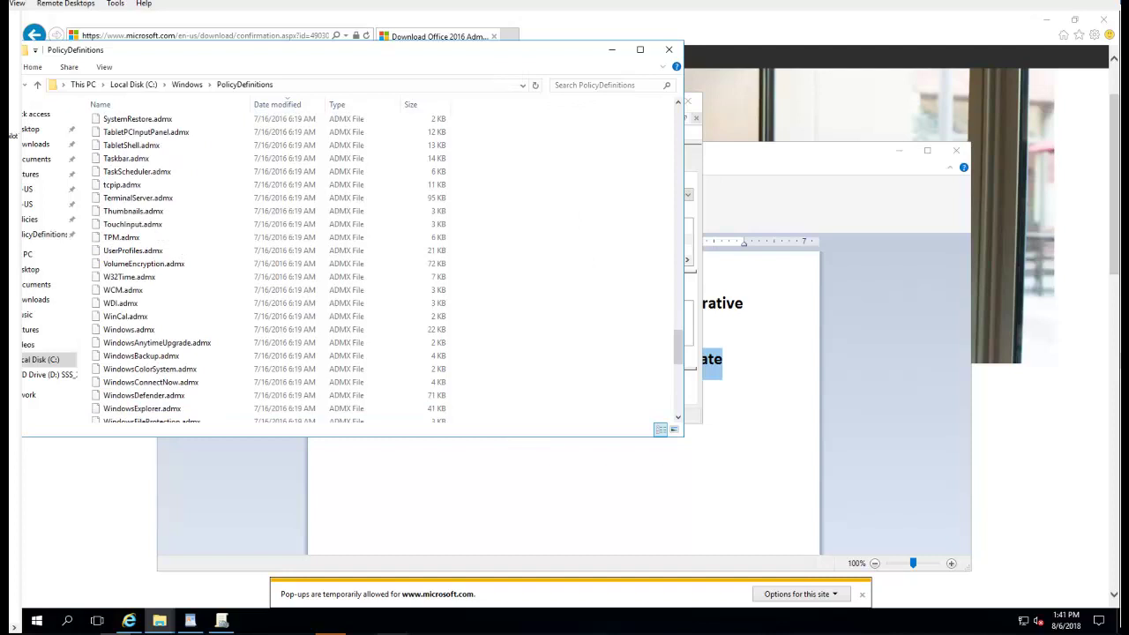
In the WordPad checklist, advance from step 3 to step 4, Create GOP policies
{"action": "left_click", "coordinate": [189, 621]}
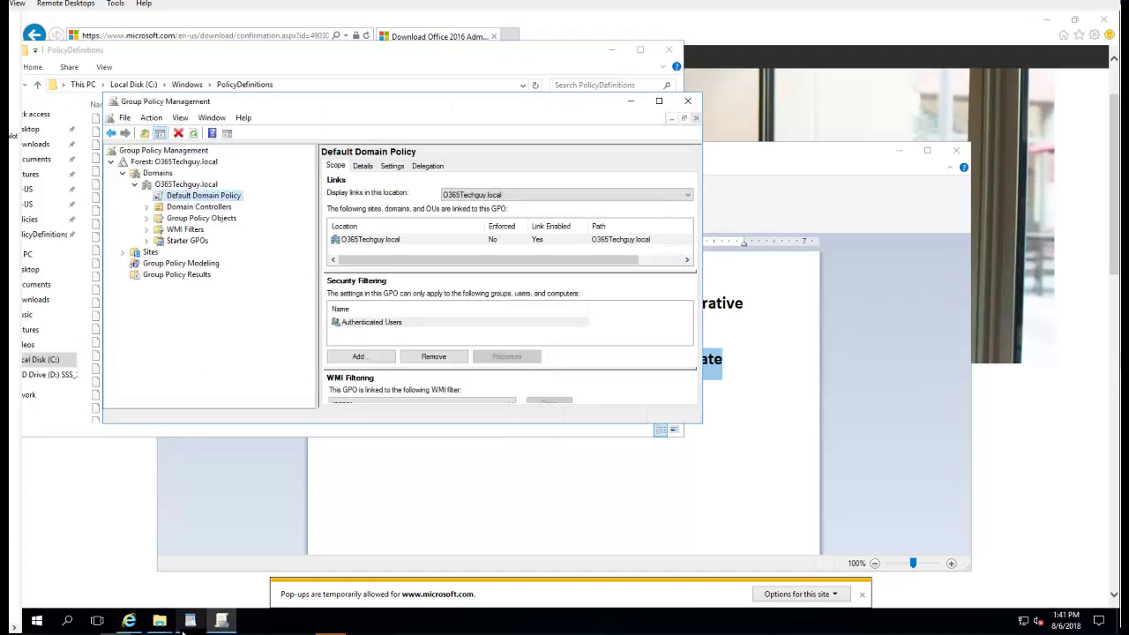
{"action": "left_click", "coordinate": [188, 621]}
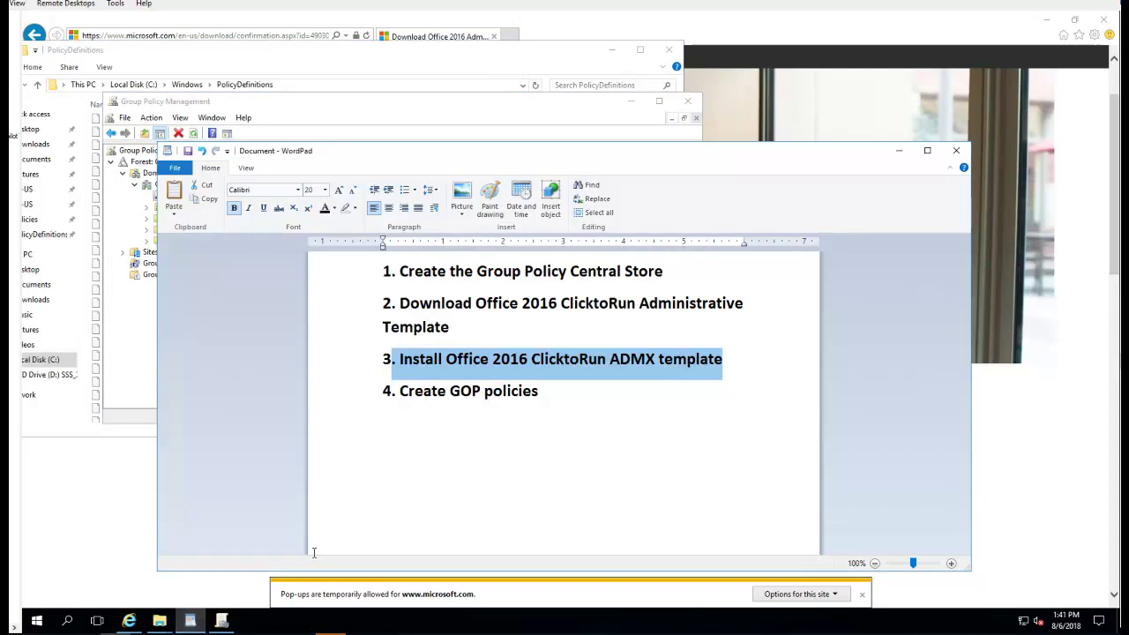
{"action": "left_click", "coordinate": [562, 382]}
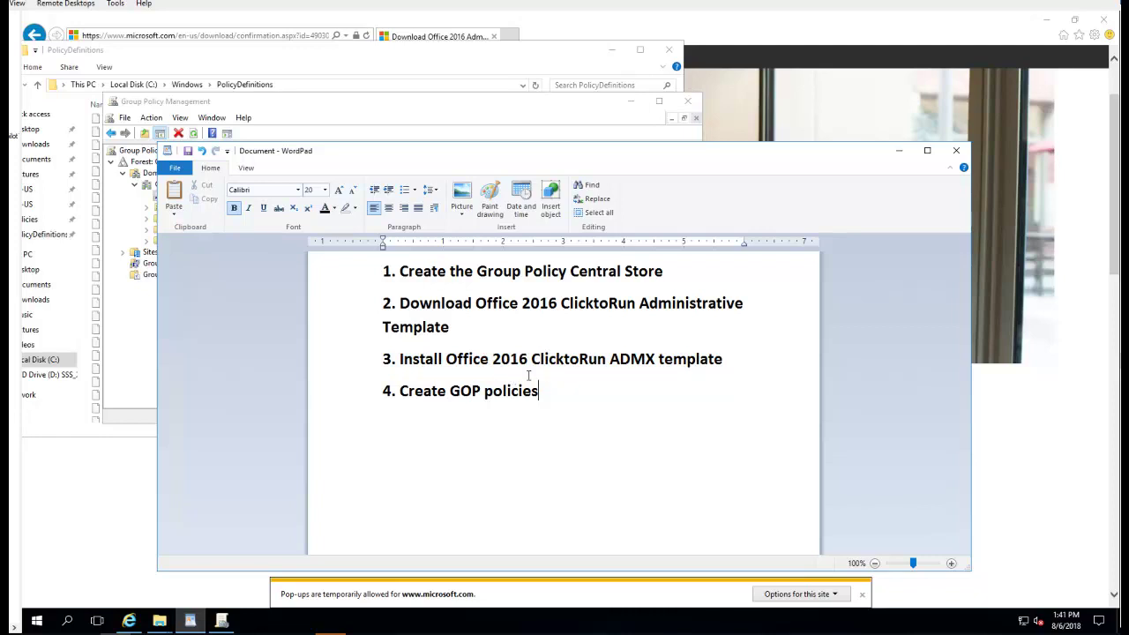
Back in Group Policy Management, select the O365Techguy.local domain and open its context menu
{"action": "left_click", "coordinate": [512, 113]}
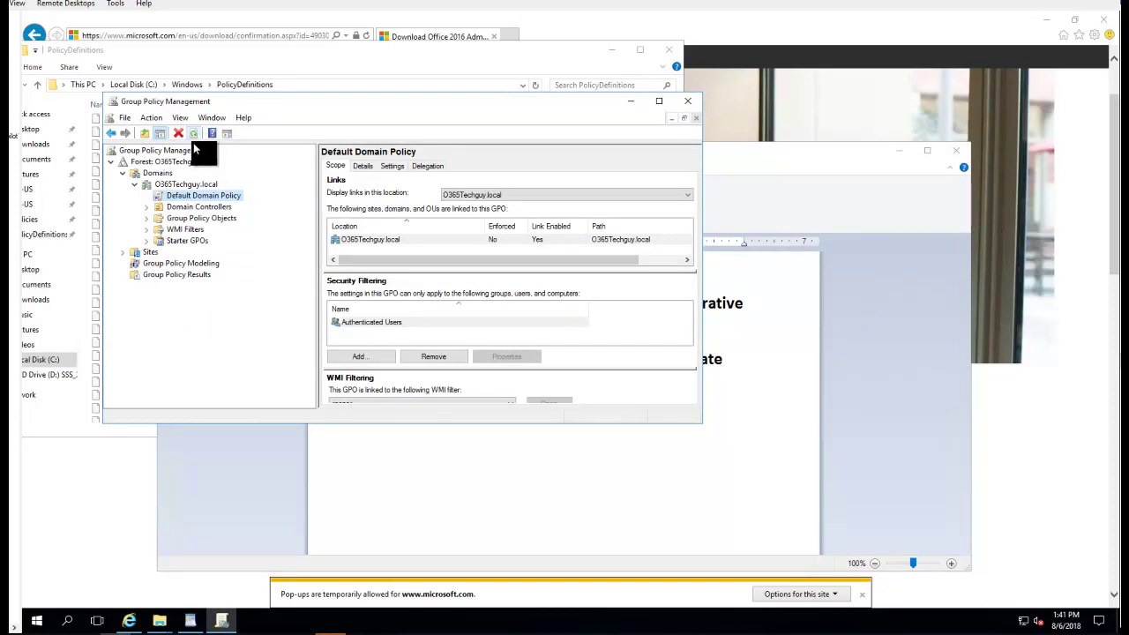
{"action": "right_click", "coordinate": [187, 197]}
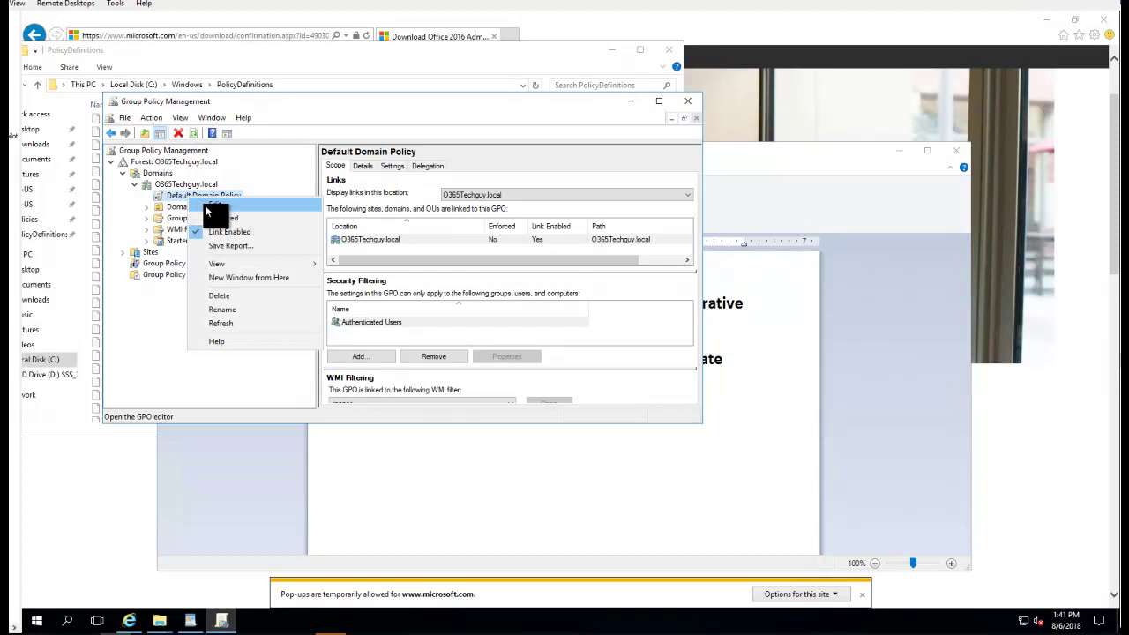
{"action": "left_click", "coordinate": [174, 188]}
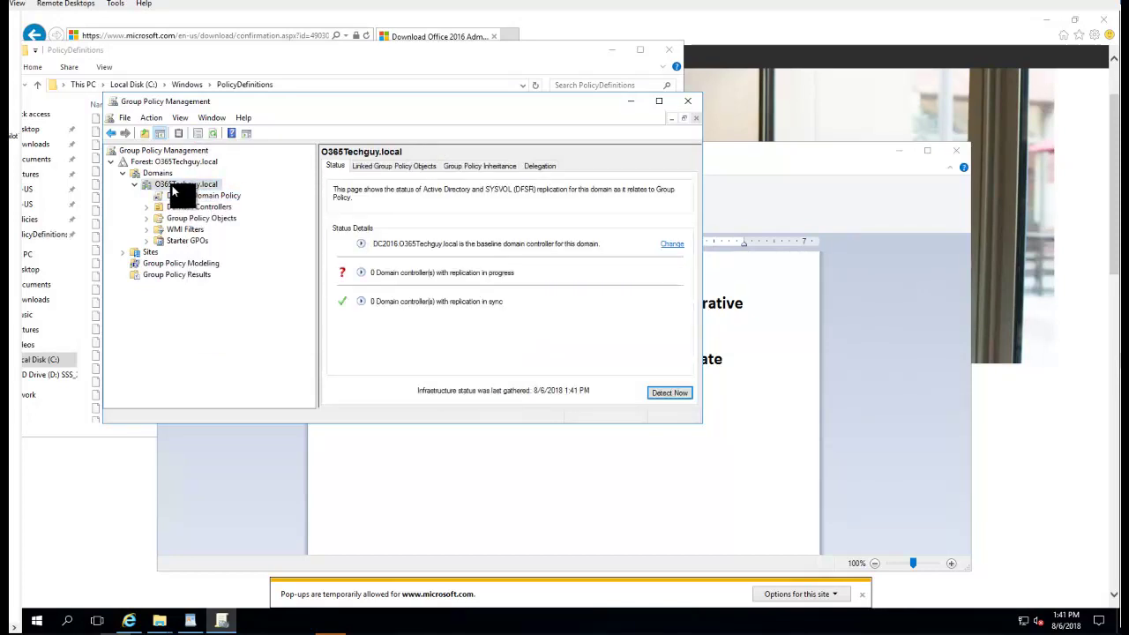
{"action": "right_click", "coordinate": [172, 186]}
Create and link the GPO 'Office ClicktoRun Monthly Channel' in O365Techguy.local, copying its name
{"action": "left_click", "coordinate": [204, 194]}
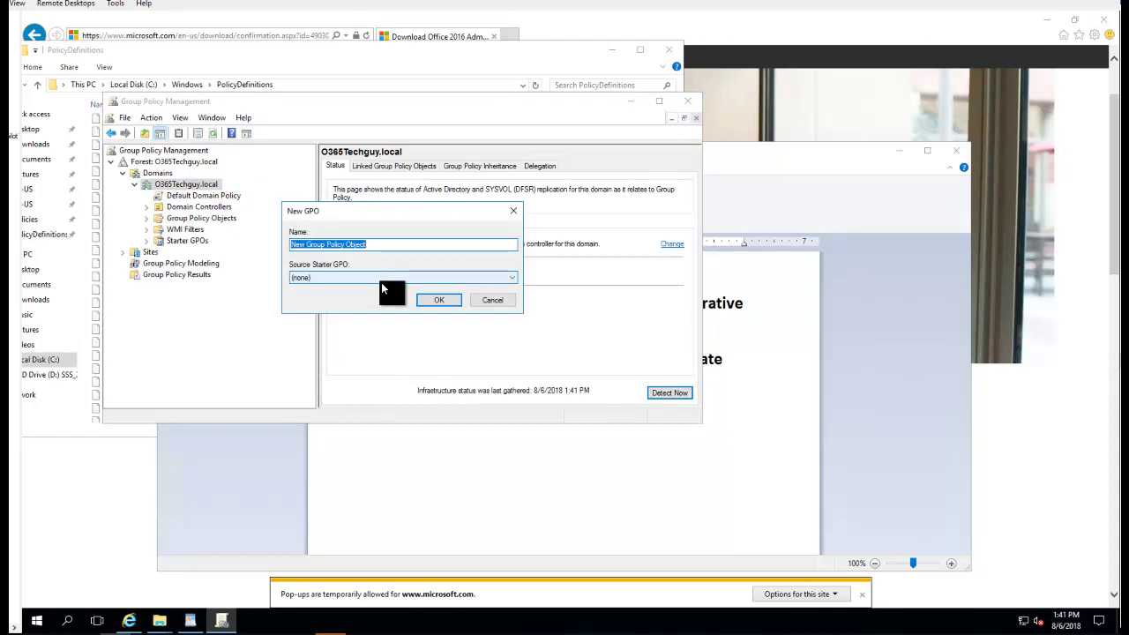
{"action": "type", "text": "Office"}
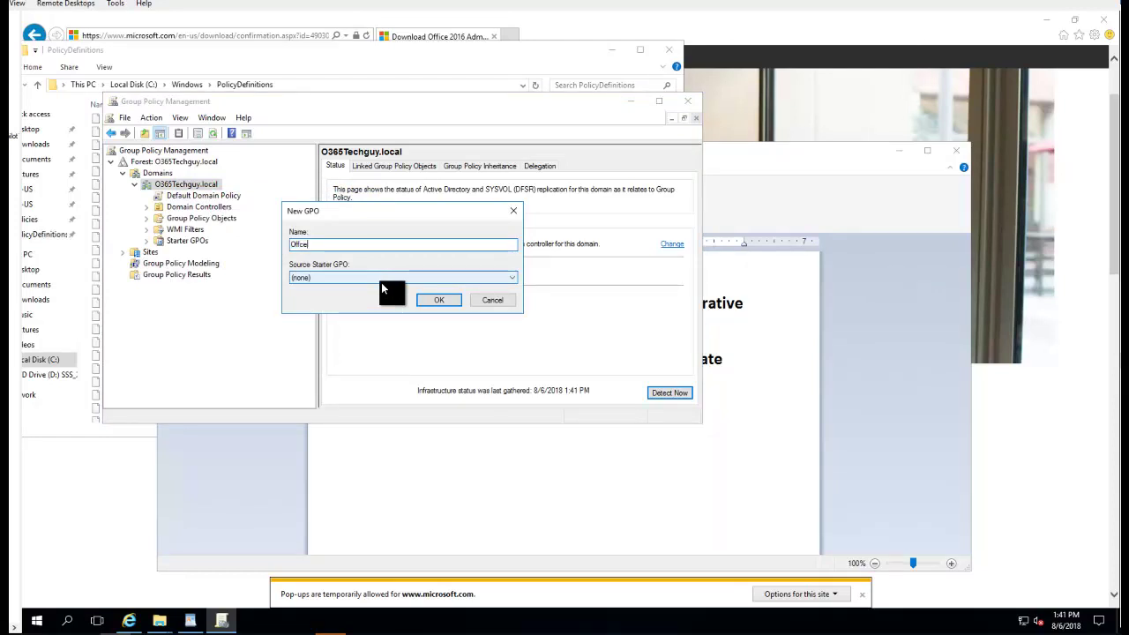
{"action": "type", "text": " ClicktoRun"}
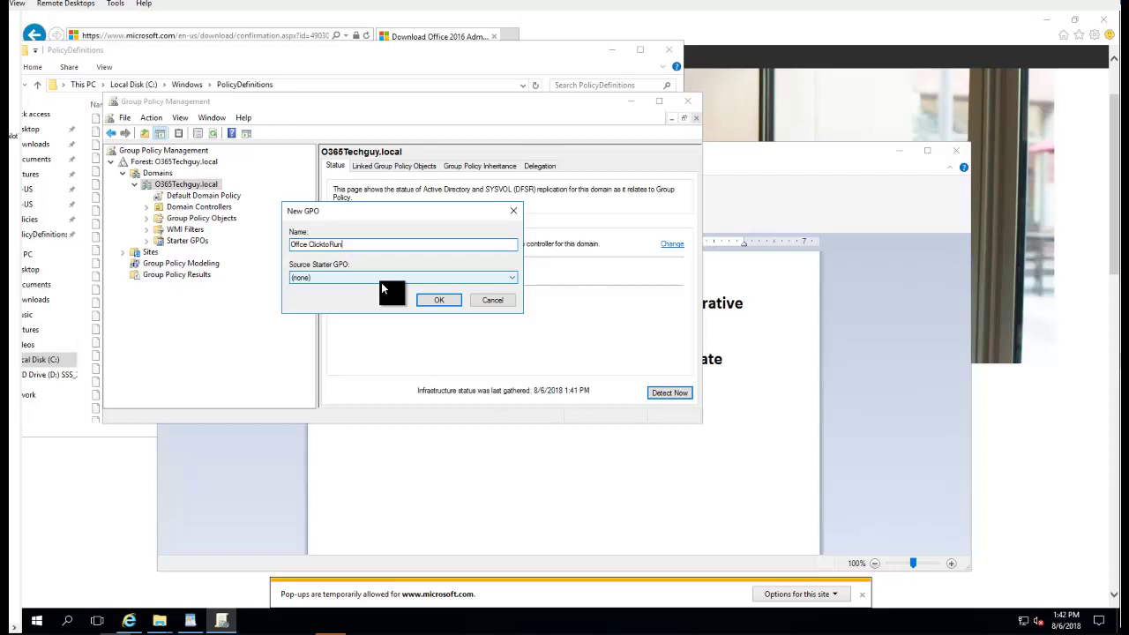
{"action": "type", "text": " Monthly Channel"}
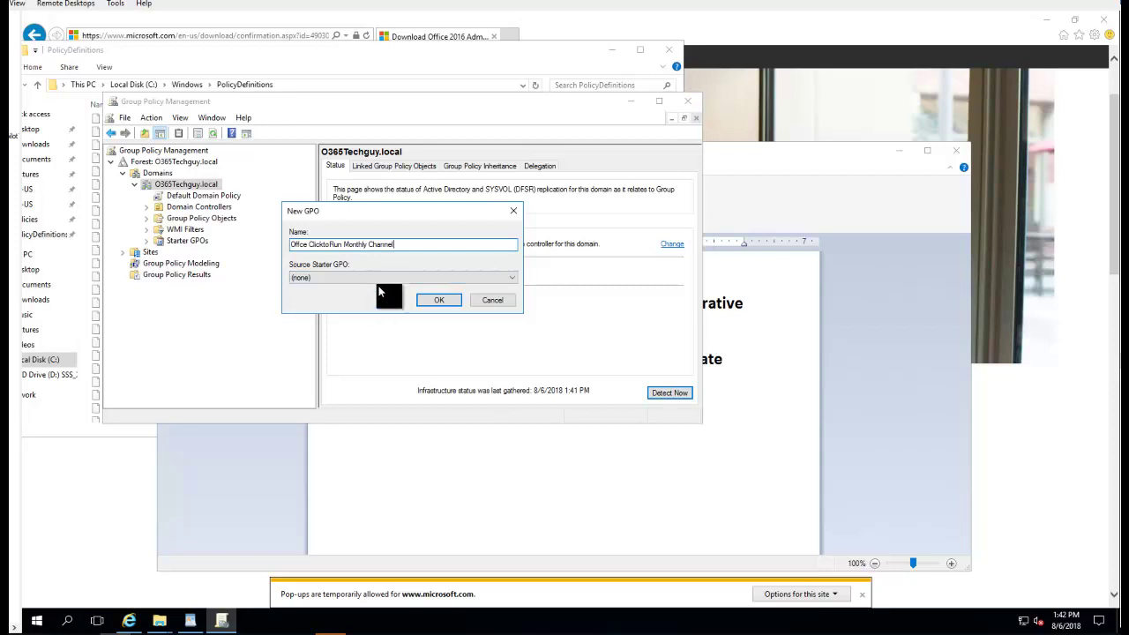
{"action": "left_click", "coordinate": [379, 282]}
{"action": "left_click", "coordinate": [377, 280]}
{"action": "left_click", "coordinate": [396, 244]}
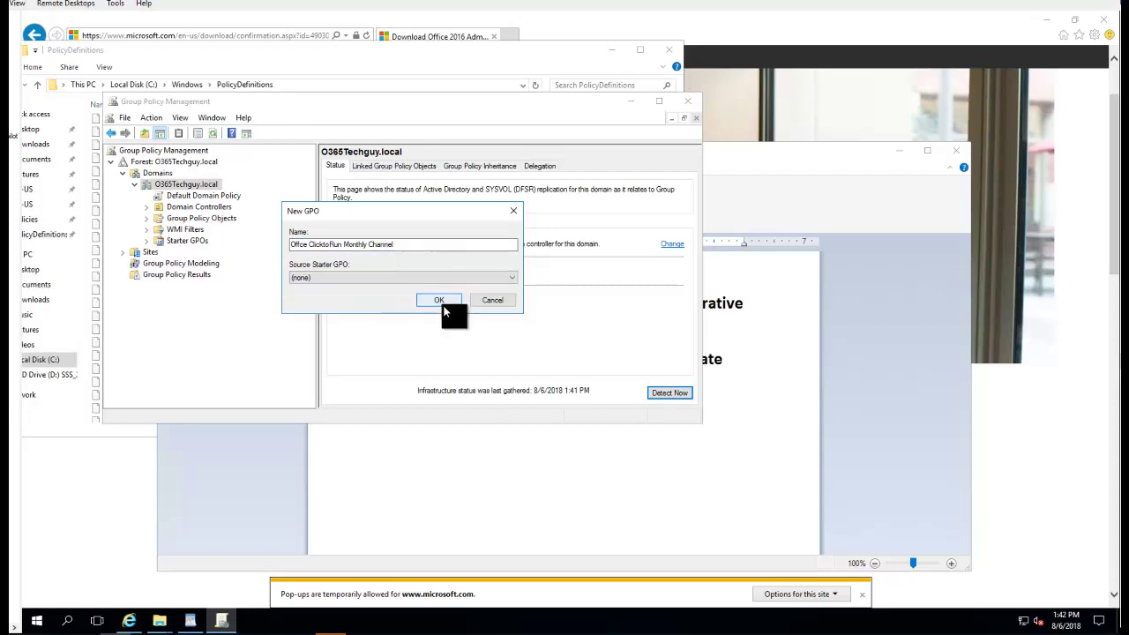
{"action": "key", "text": "ctrl+a"}
{"action": "key", "text": "ctrl+c"}
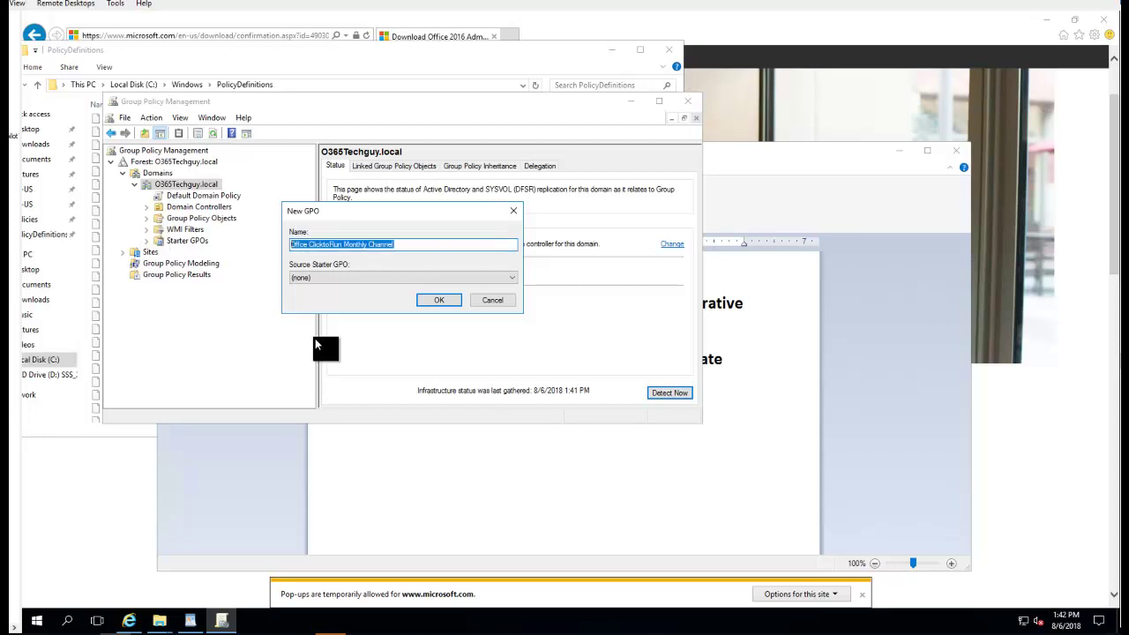
{"action": "left_click", "coordinate": [440, 300]}
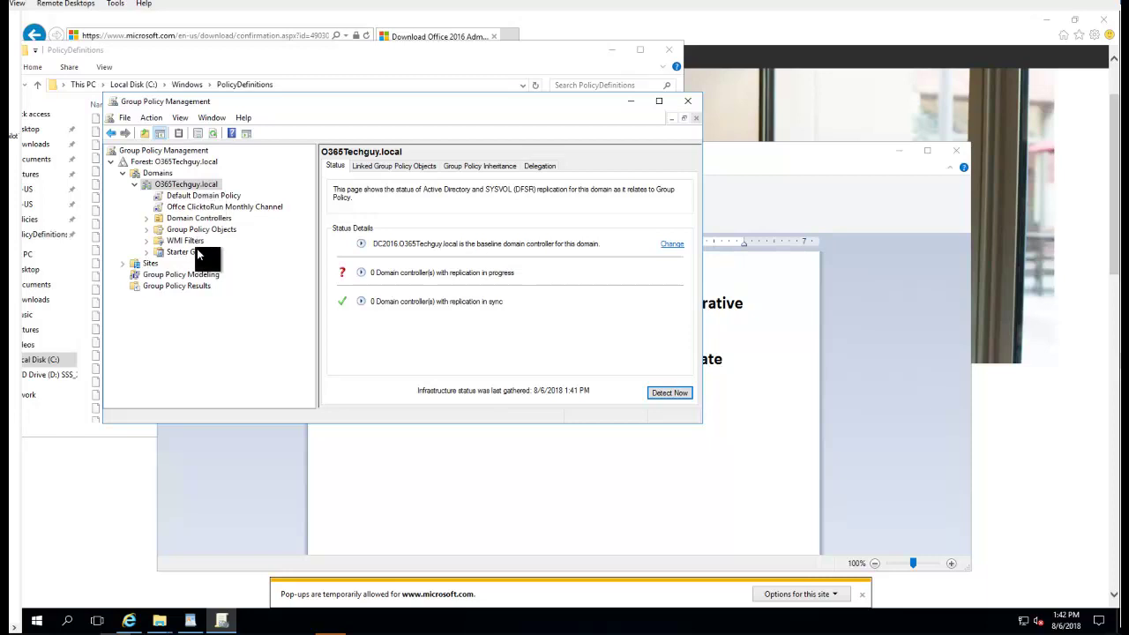
Start a second linked GPO, editing the pasted name to 'Office ClicktoRun Semi-Annual Channel'
{"action": "left_click", "coordinate": [210, 219]}
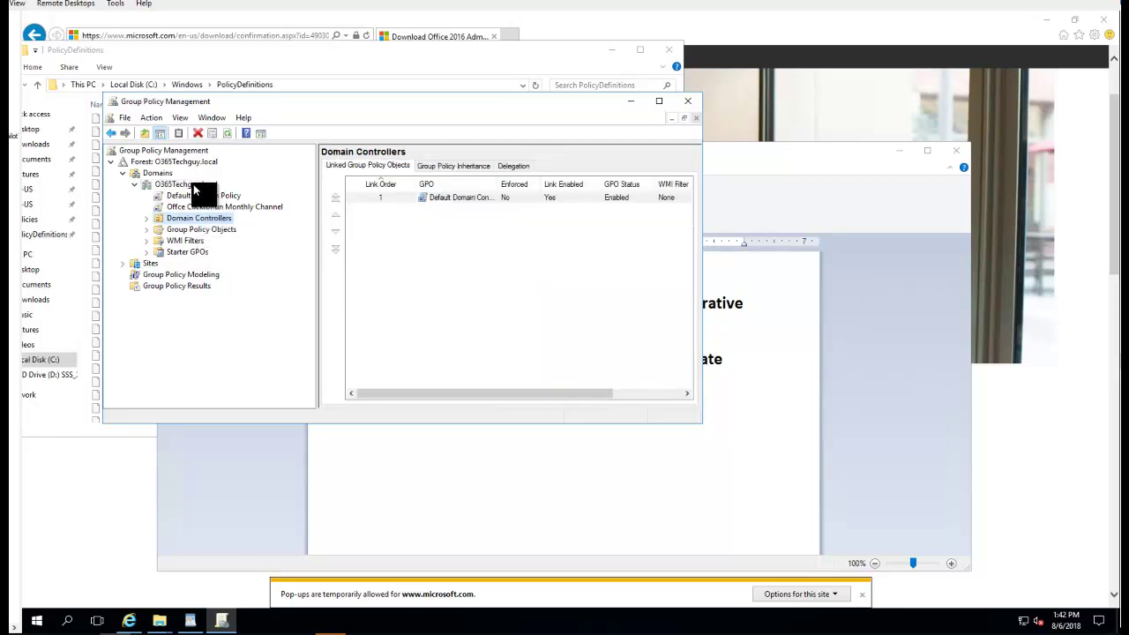
{"action": "left_click", "coordinate": [193, 184]}
{"action": "right_click", "coordinate": [193, 183]}
{"action": "left_click", "coordinate": [226, 193]}
{"action": "key", "text": "ctrl+v"}
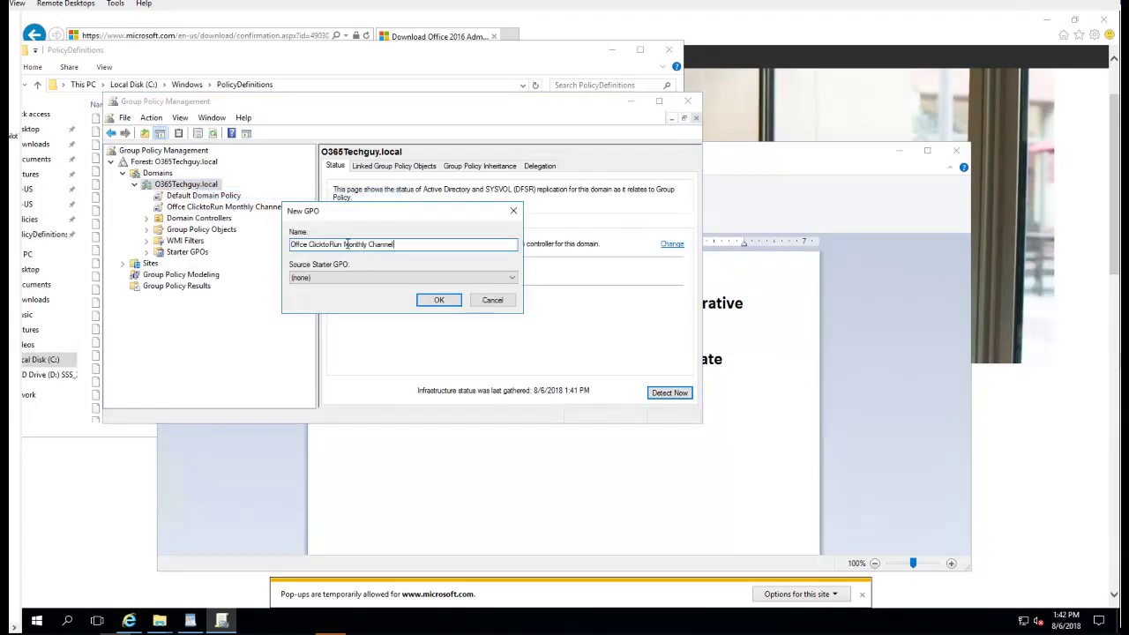
{"action": "left_click_drag", "start_coordinate": [344, 244], "coordinate": [403, 244]}
{"action": "type", "text": "Semi-Annua"}
Create the Semi-Annual Channel GPO, then open the Monthly Channel GPO for editing
{"action": "left_click", "coordinate": [437, 300]}
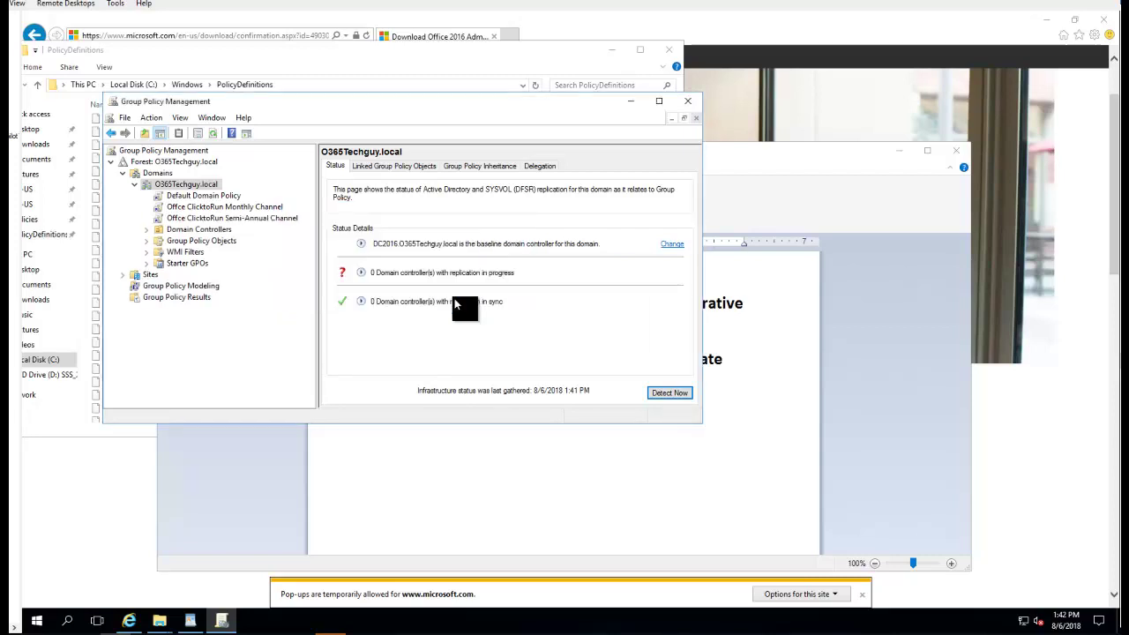
{"action": "left_click", "coordinate": [243, 204]}
{"action": "left_click", "coordinate": [249, 217]}
{"action": "left_click", "coordinate": [249, 209]}
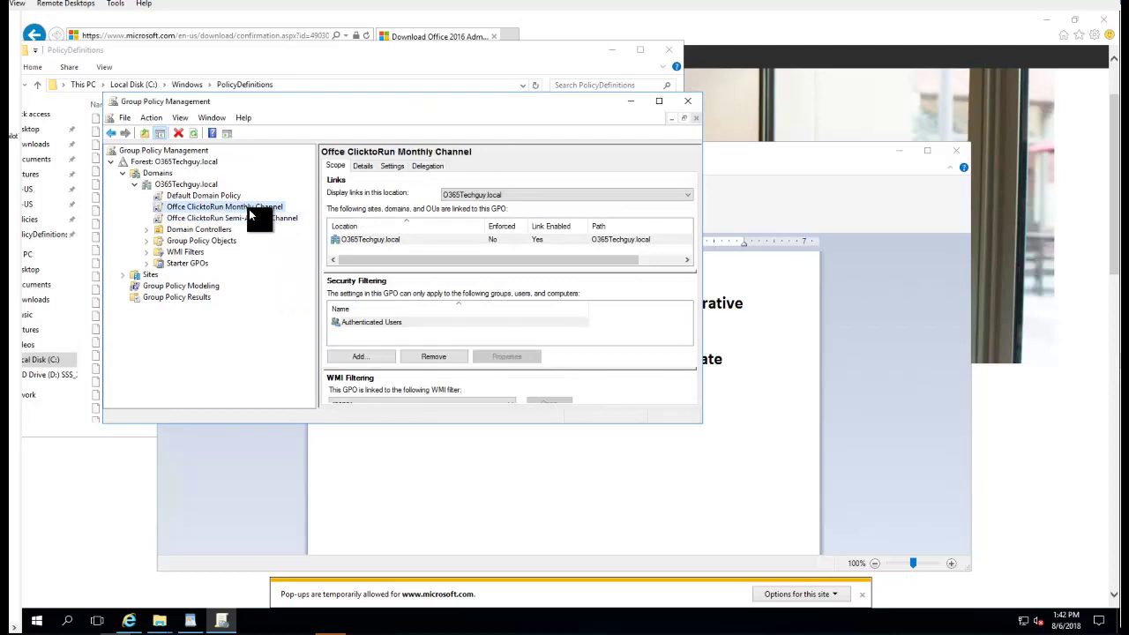
{"action": "left_click", "coordinate": [257, 219]}
{"action": "left_click", "coordinate": [256, 204]}
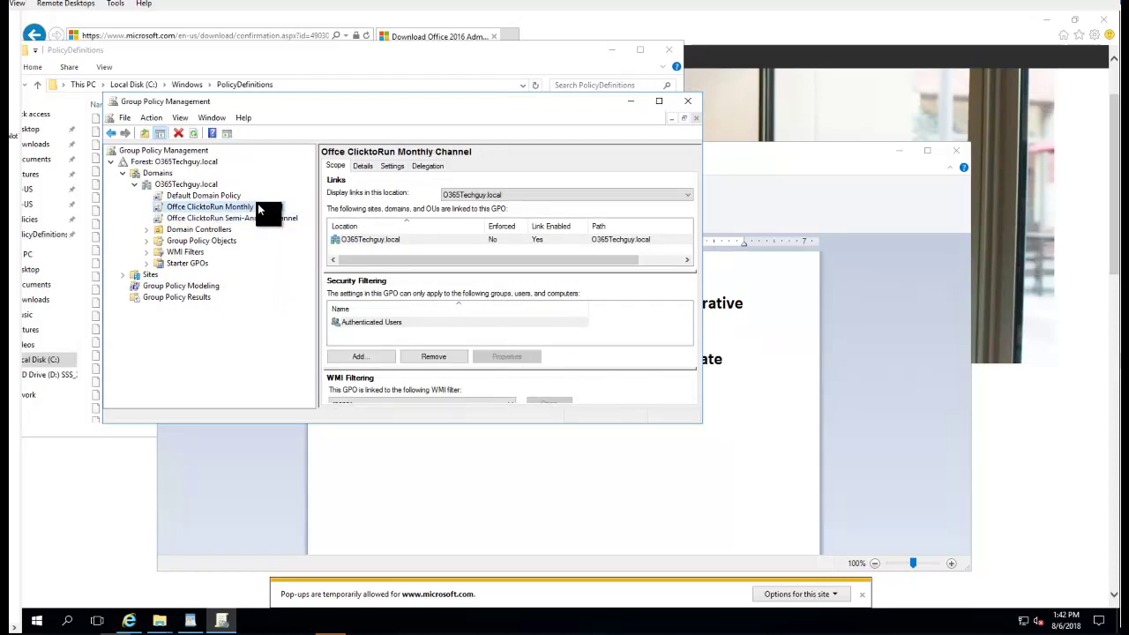
{"action": "right_click", "coordinate": [258, 205]}
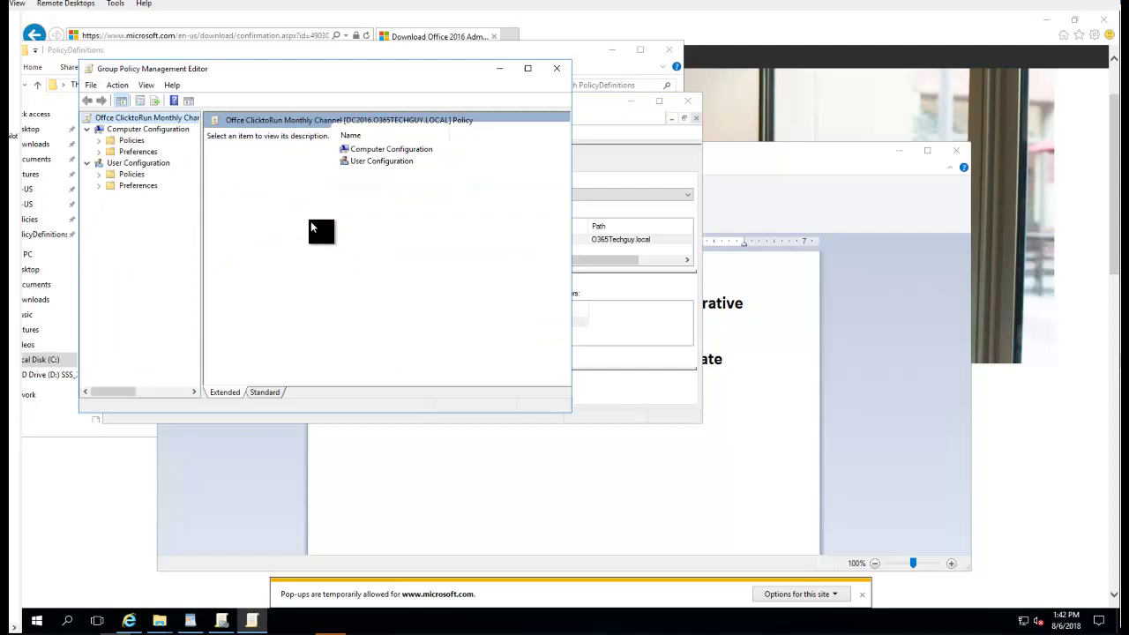
Show Computer Configuration > Administrative Templates > Microsoft Office 2016 (Machine) > Updates in a maximized editor
{"action": "left_click", "coordinate": [98, 140]}
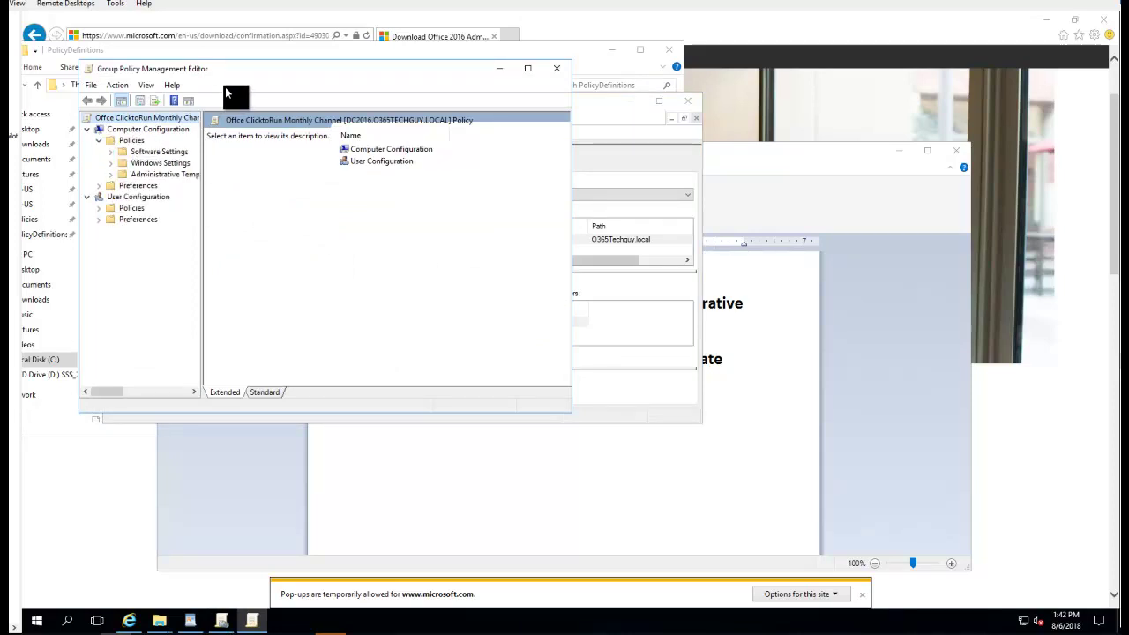
{"action": "left_click_drag", "start_coordinate": [224, 74], "coordinate": [290, 81]}
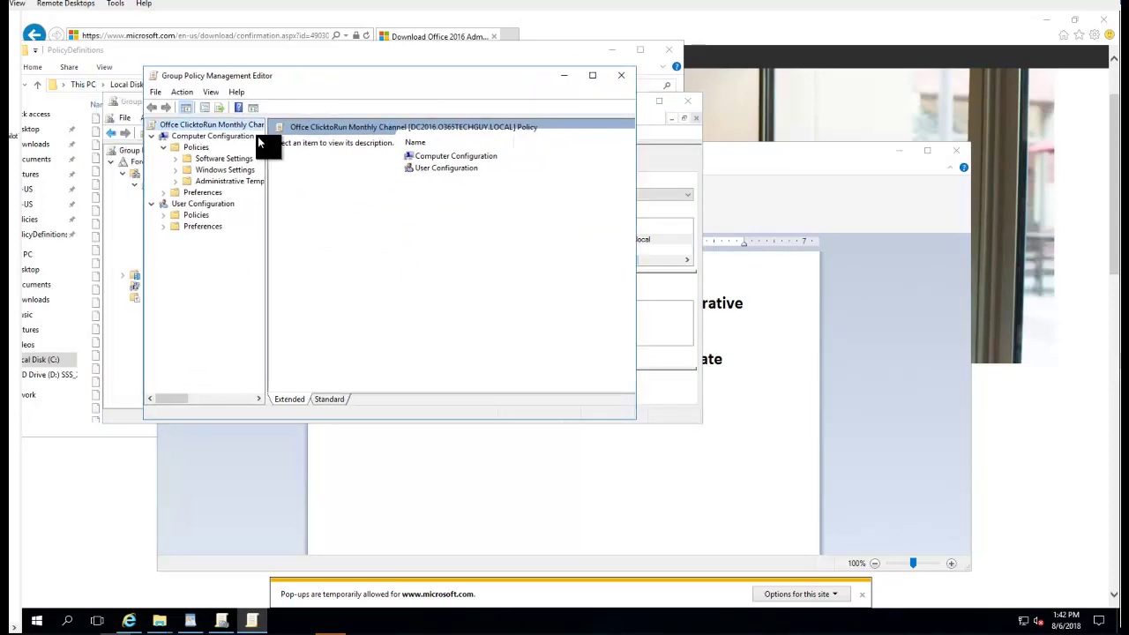
{"action": "double_click", "coordinate": [224, 184]}
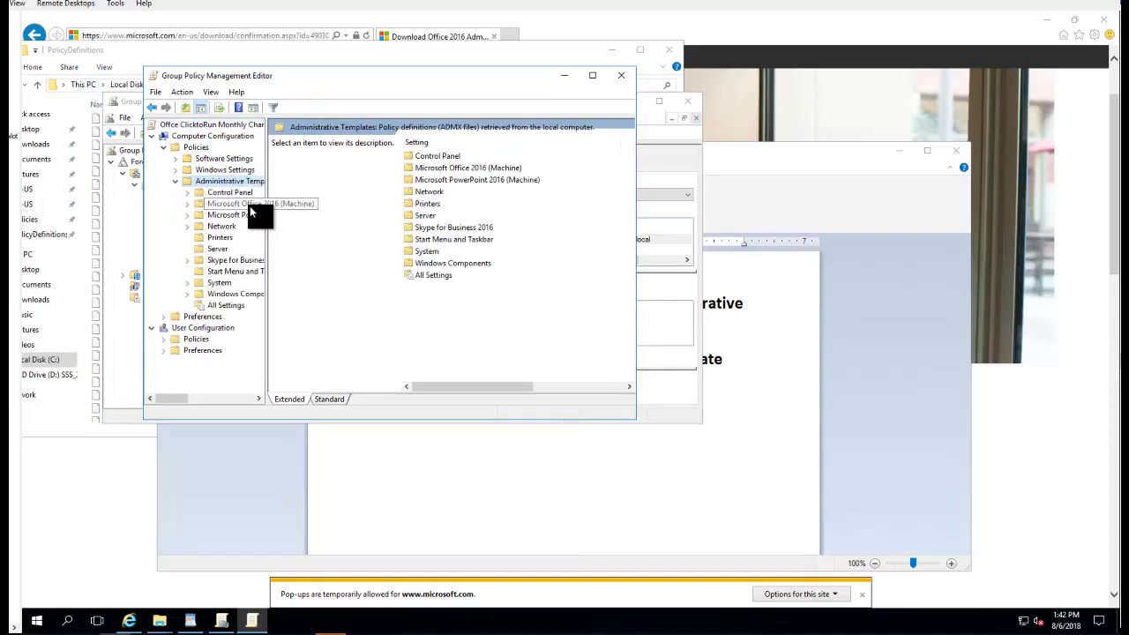
{"action": "left_click", "coordinate": [248, 205]}
{"action": "left_click_drag", "start_coordinate": [269, 212], "coordinate": [405, 250]}
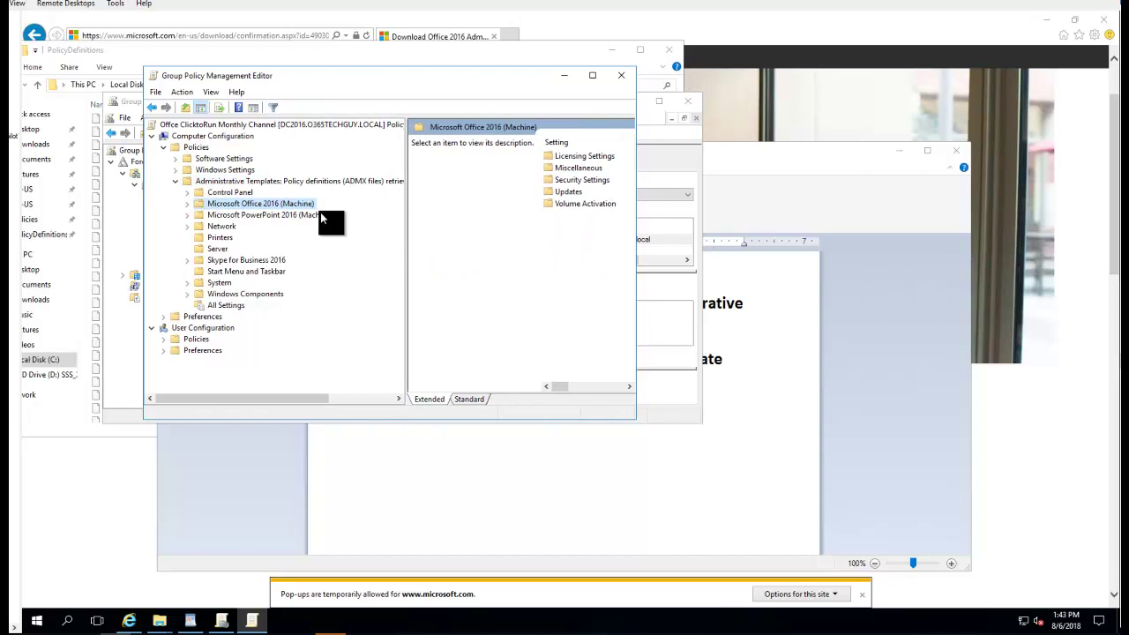
{"action": "left_click", "coordinate": [187, 204]}
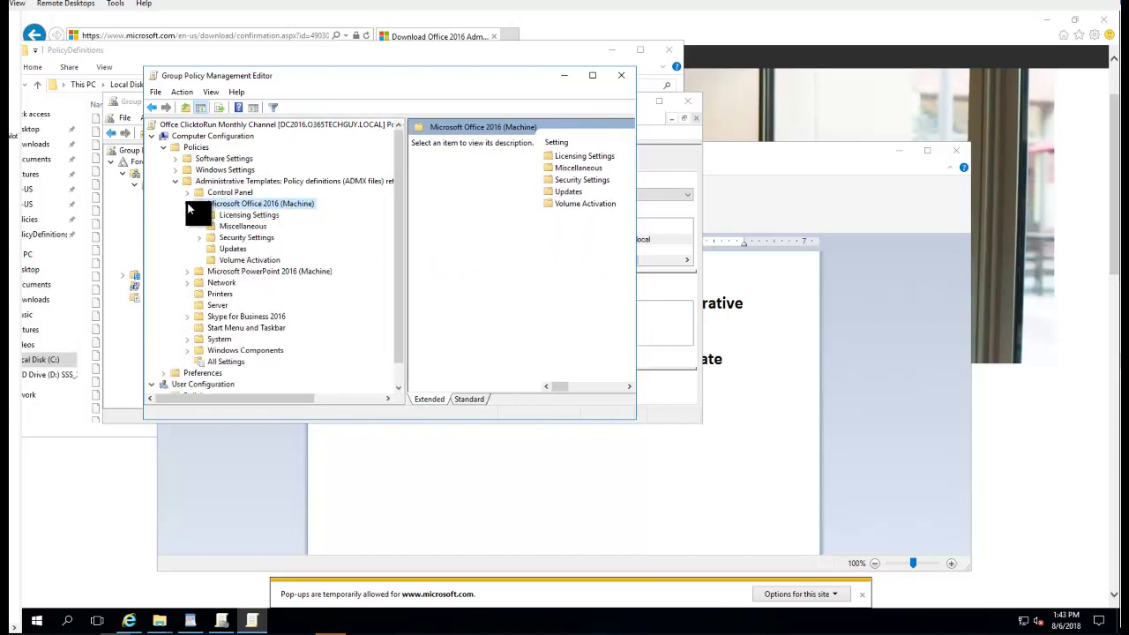
{"action": "left_click", "coordinate": [218, 248]}
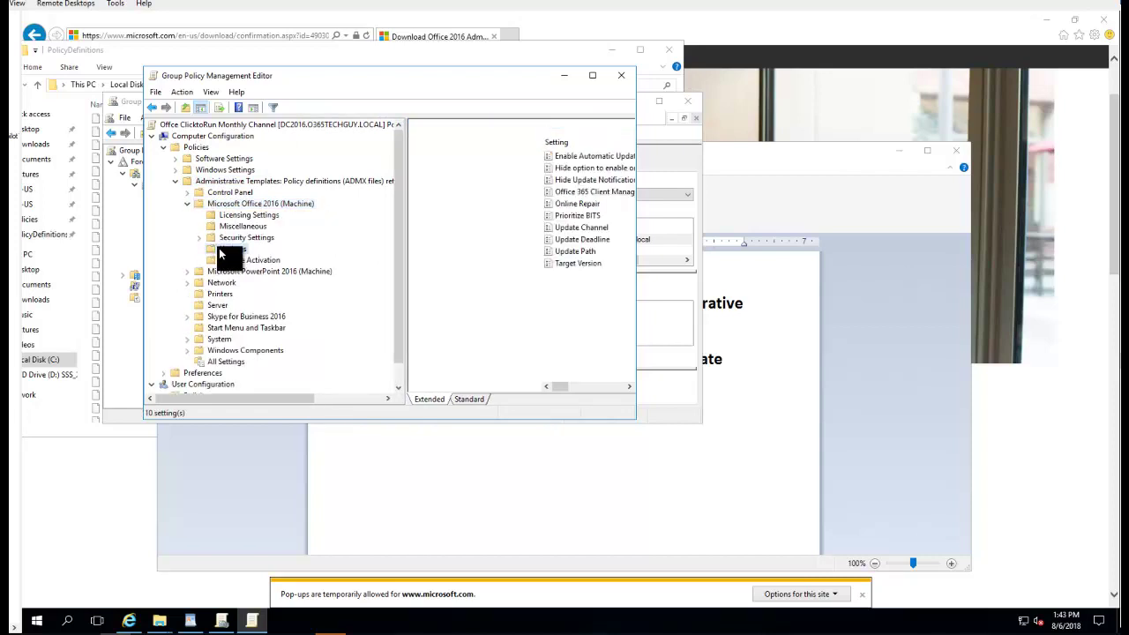
{"action": "left_click", "coordinate": [593, 75]}
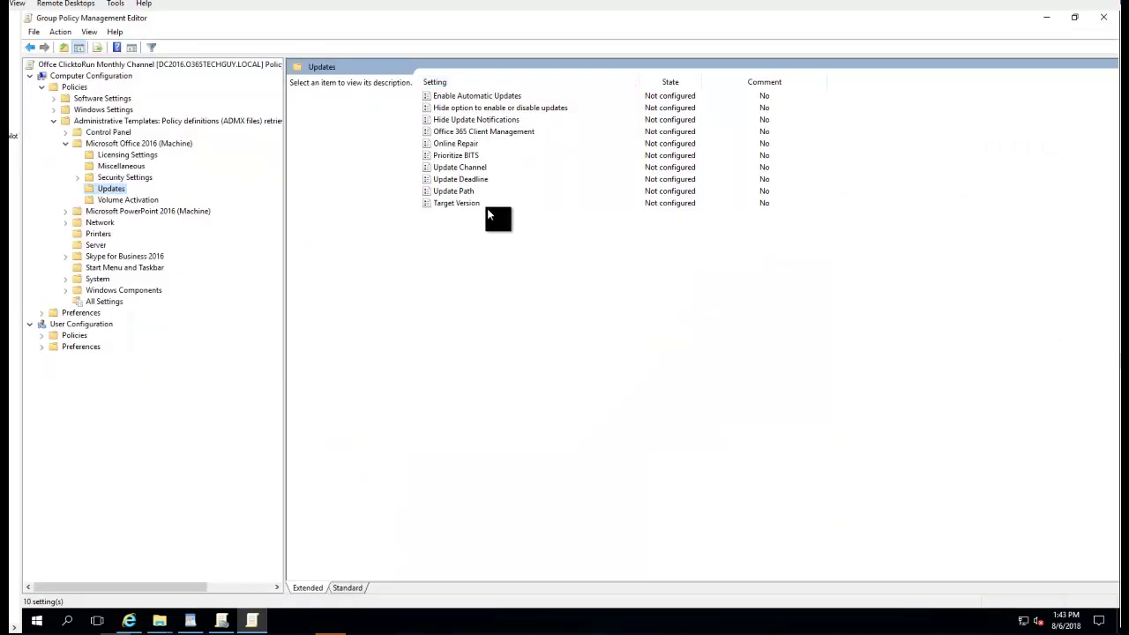
Enable Enable Automatic Updates and Prioritize BITS, leaving Hide option and Office 365 Client Management unchanged
{"action": "double_click", "coordinate": [502, 96]}
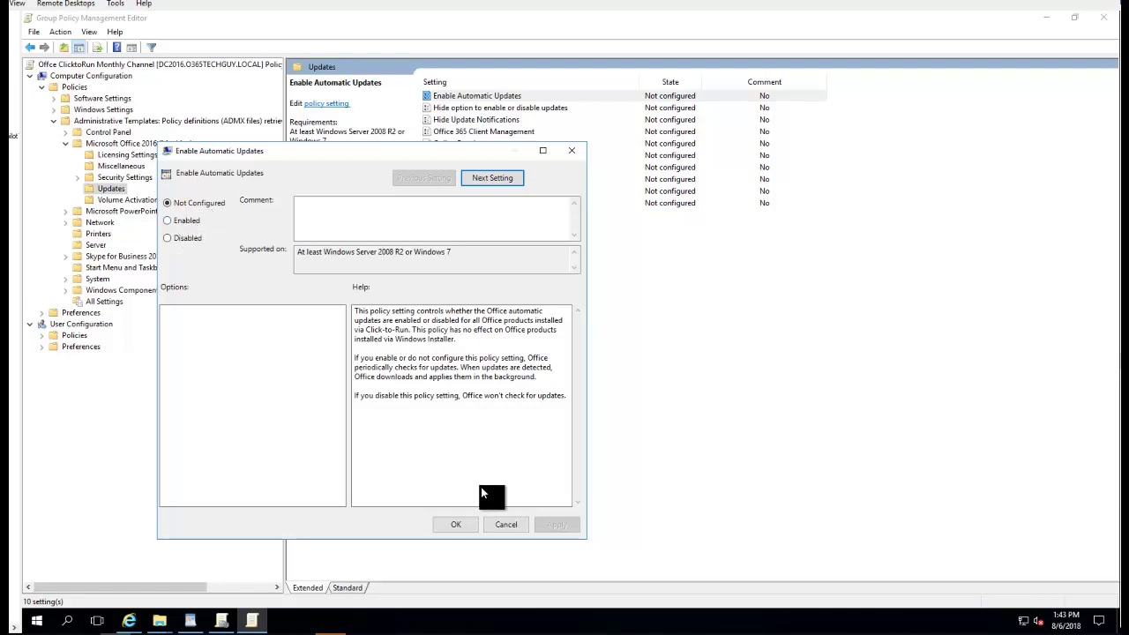
{"action": "left_click", "coordinate": [168, 219]}
{"action": "left_click", "coordinate": [451, 525]}
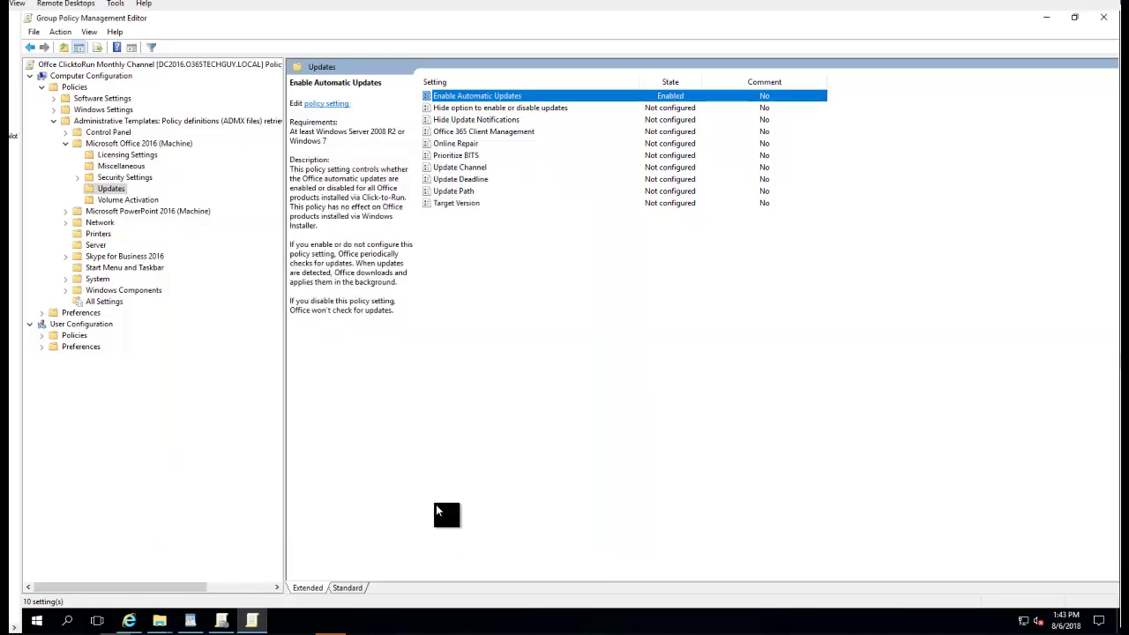
{"action": "double_click", "coordinate": [526, 107]}
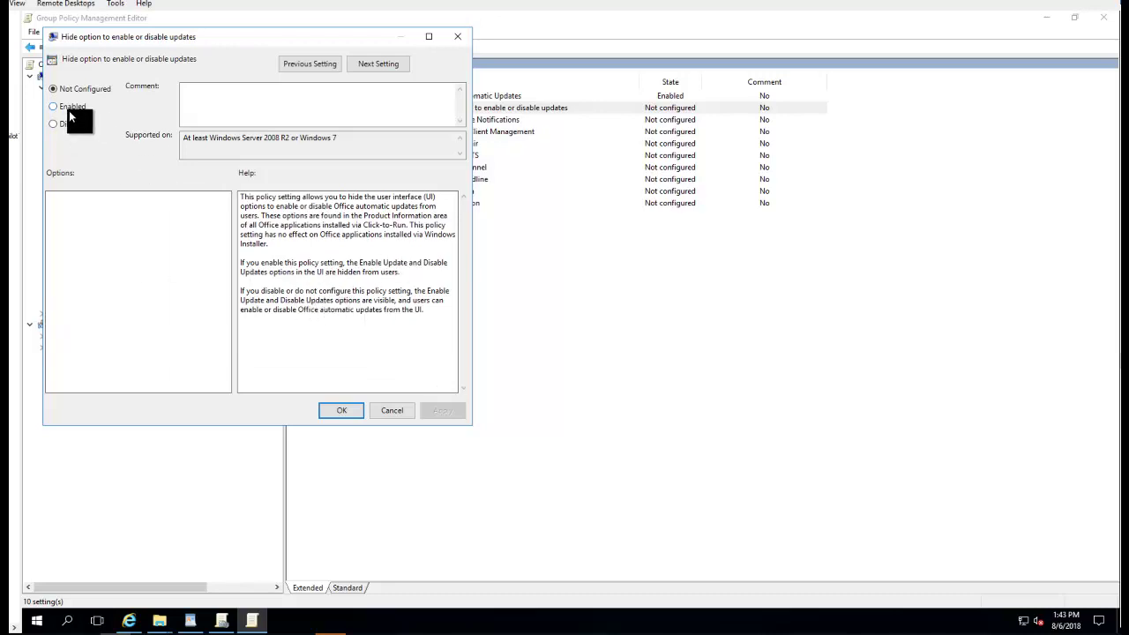
{"action": "left_click", "coordinate": [393, 413]}
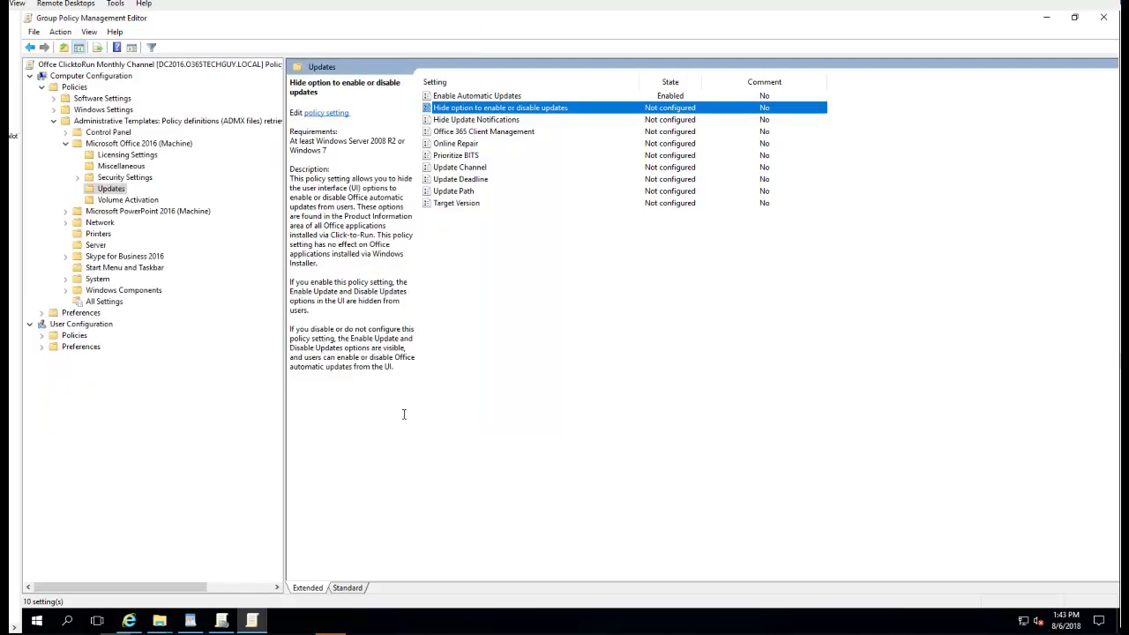
{"action": "double_click", "coordinate": [500, 137]}
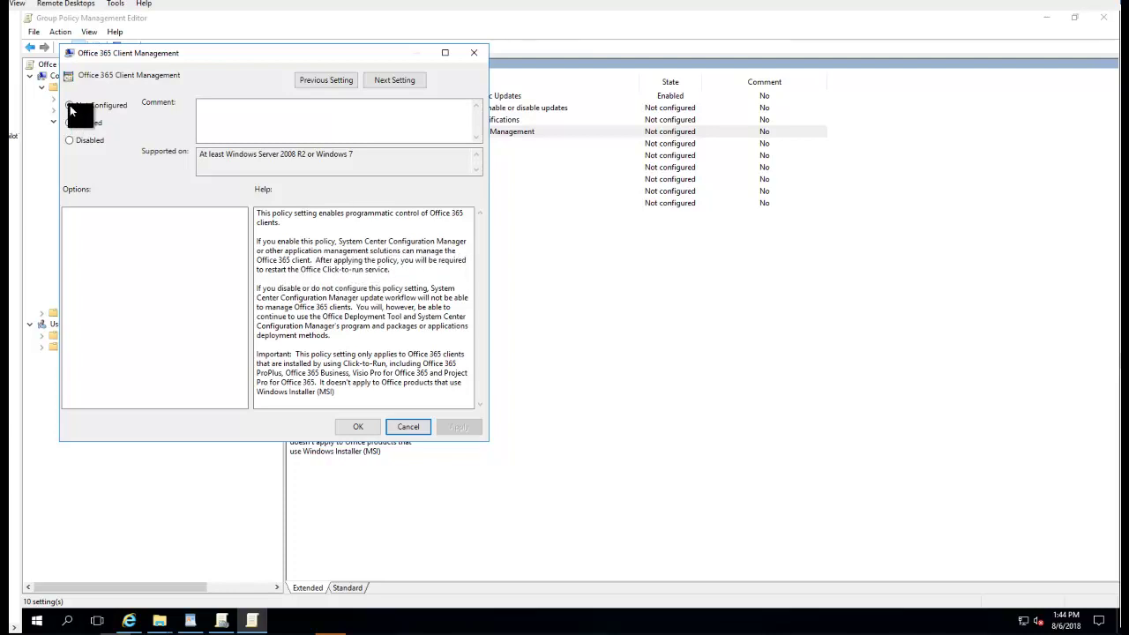
{"action": "left_click", "coordinate": [408, 428]}
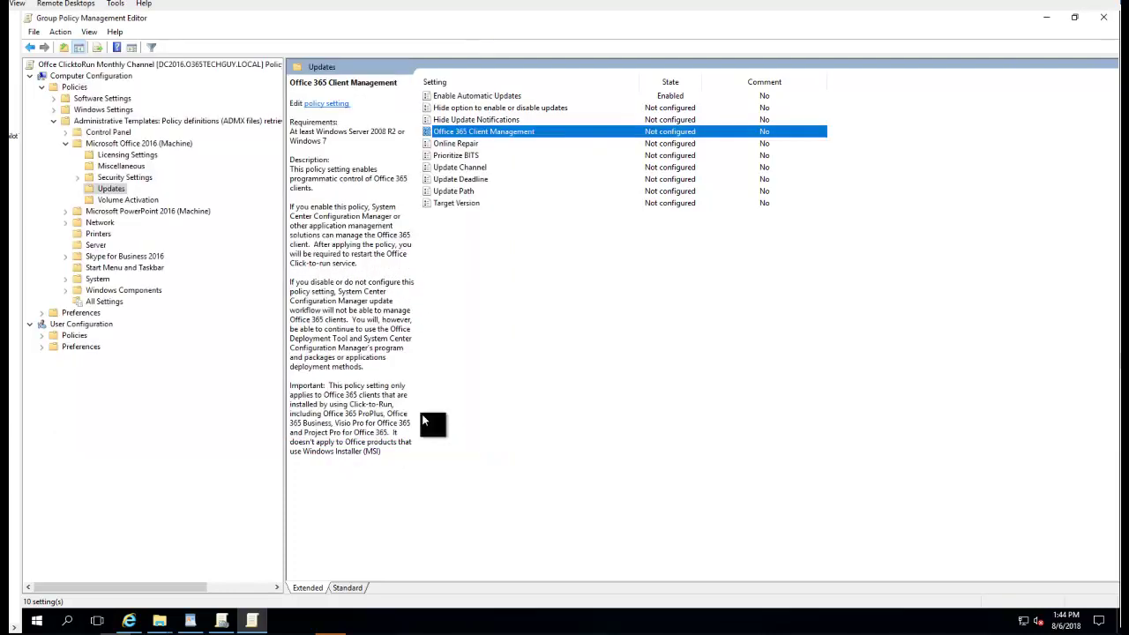
{"action": "left_click", "coordinate": [470, 146]}
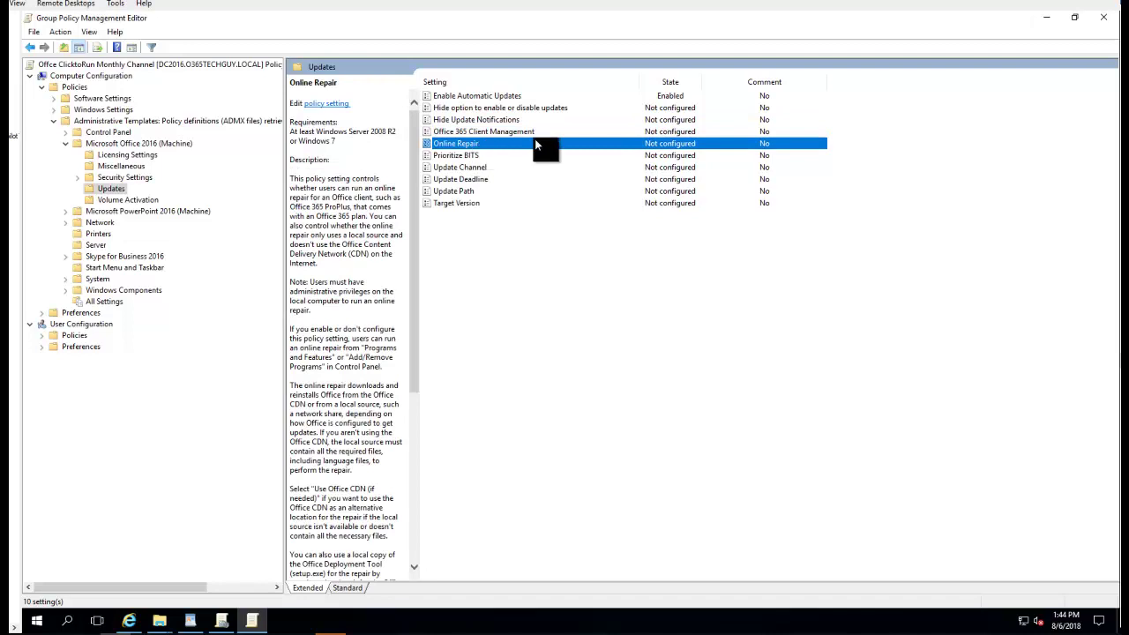
{"action": "left_click", "coordinate": [458, 156]}
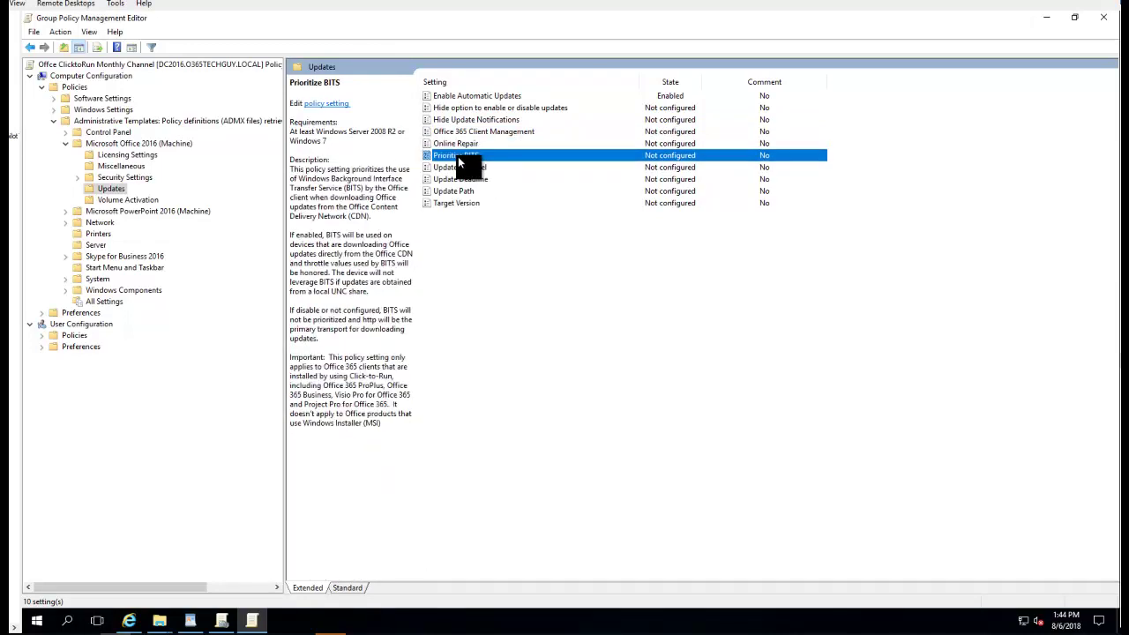
{"action": "double_click", "coordinate": [458, 156]}
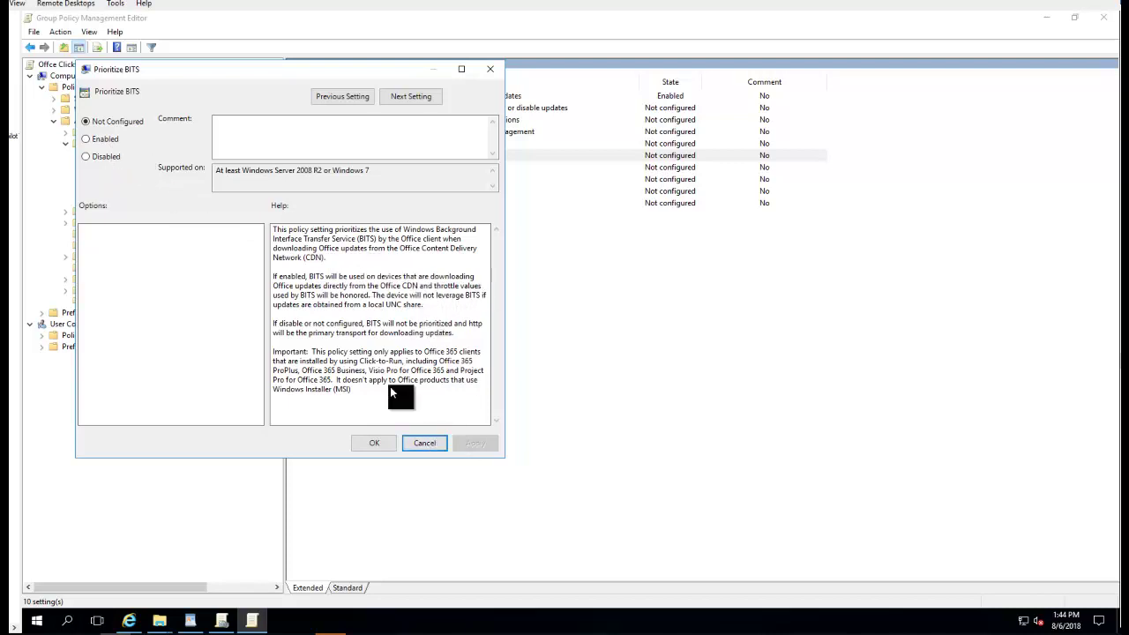
{"action": "left_click", "coordinate": [113, 139]}
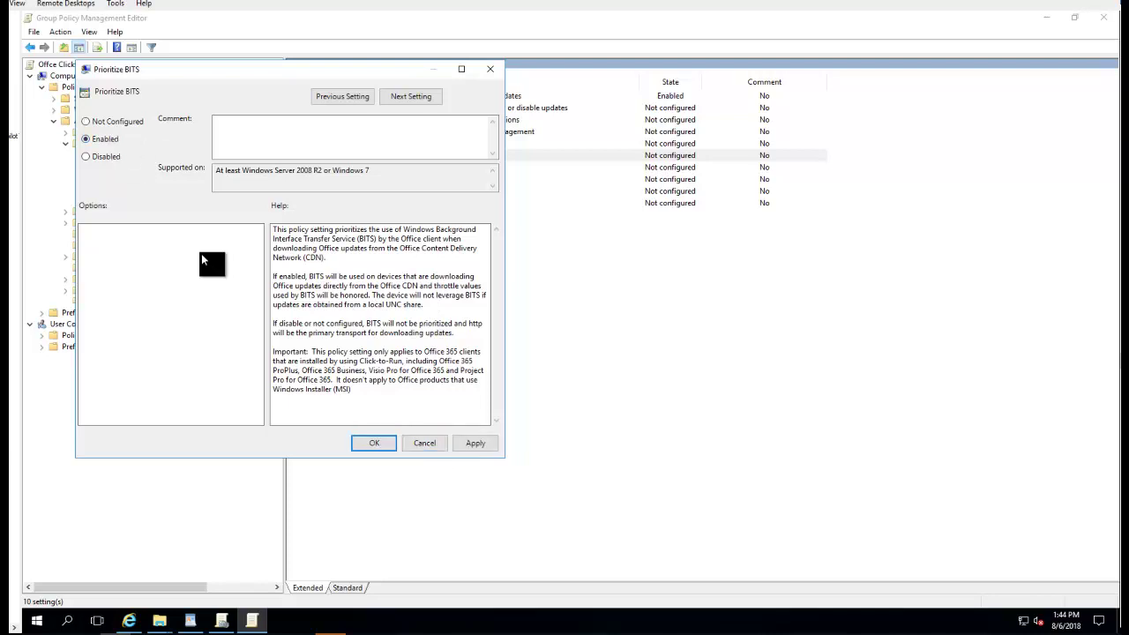
{"action": "left_click", "coordinate": [373, 453]}
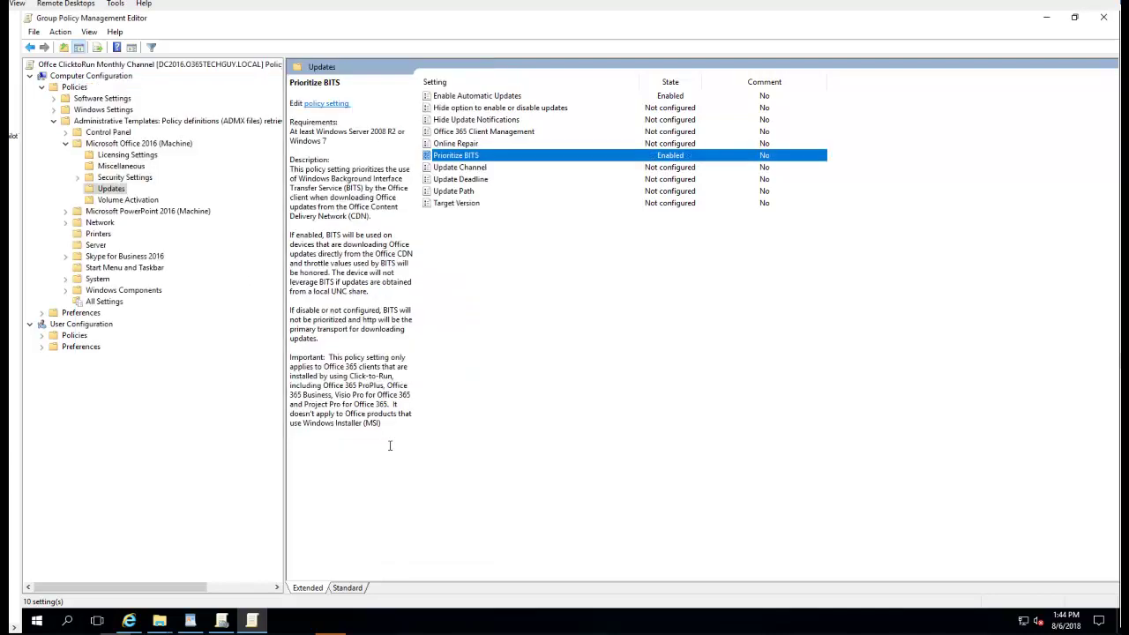
Enable the Update Channel policy with Monthly Channel selected as the channel
{"action": "double_click", "coordinate": [467, 170]}
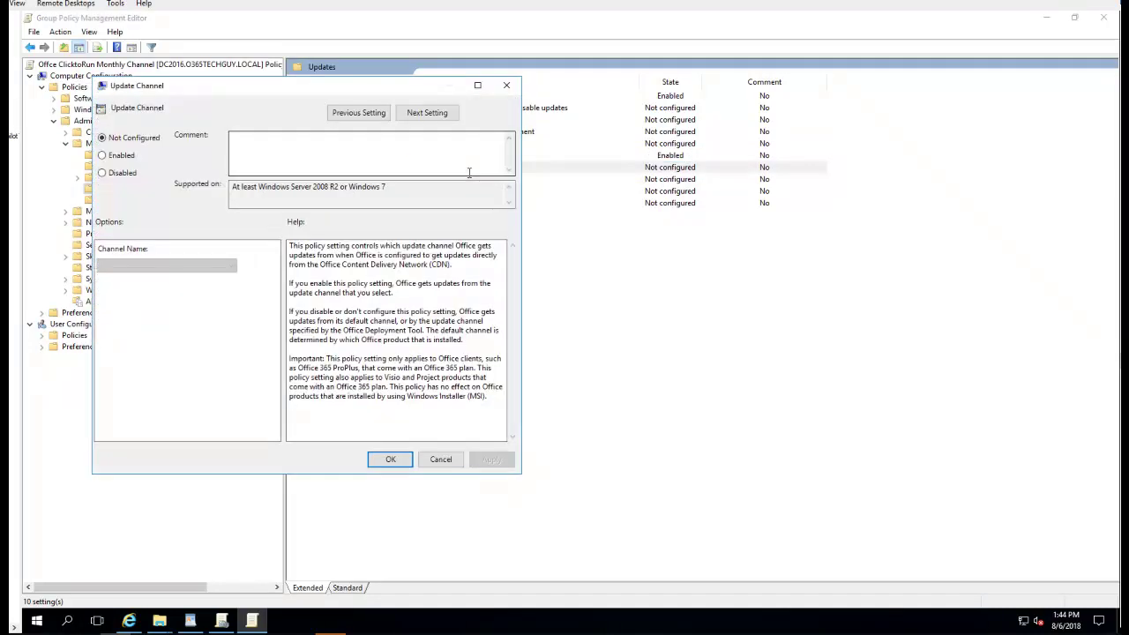
{"action": "left_click_drag", "start_coordinate": [333, 90], "coordinate": [454, 106]}
{"action": "left_click", "coordinate": [241, 172]}
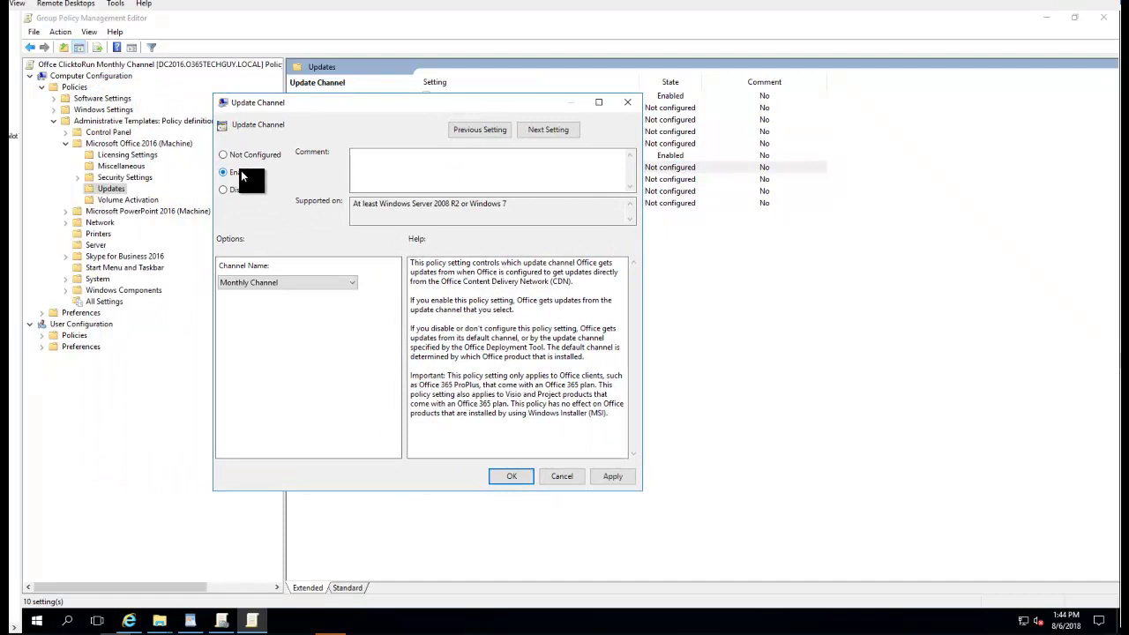
{"action": "left_click", "coordinate": [280, 283]}
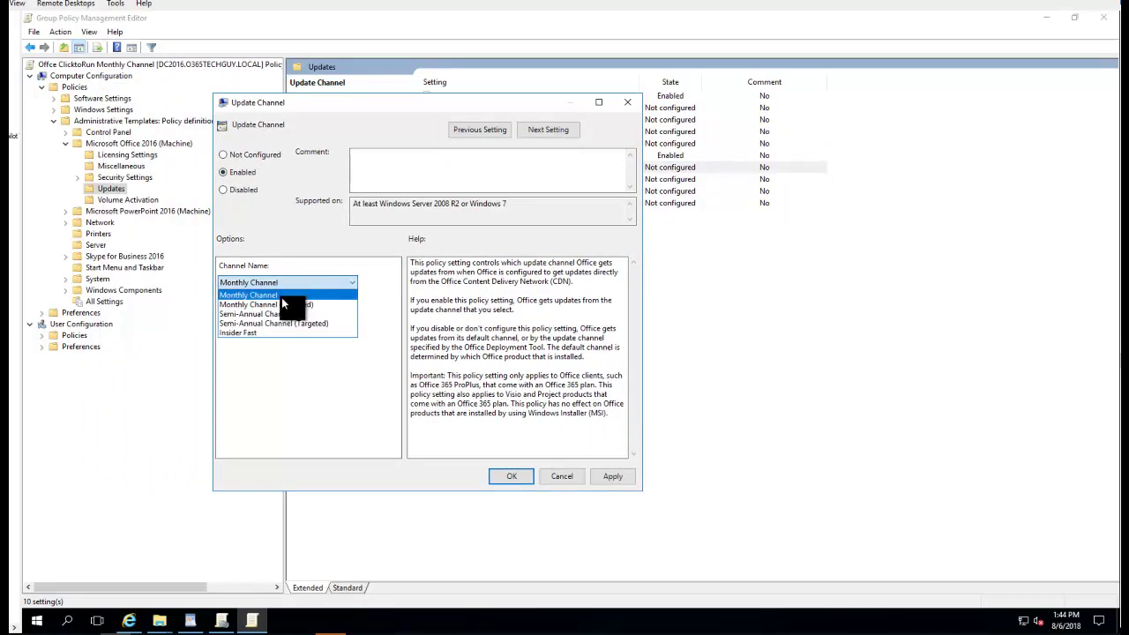
{"action": "left_click", "coordinate": [281, 297]}
{"action": "left_click", "coordinate": [507, 483]}
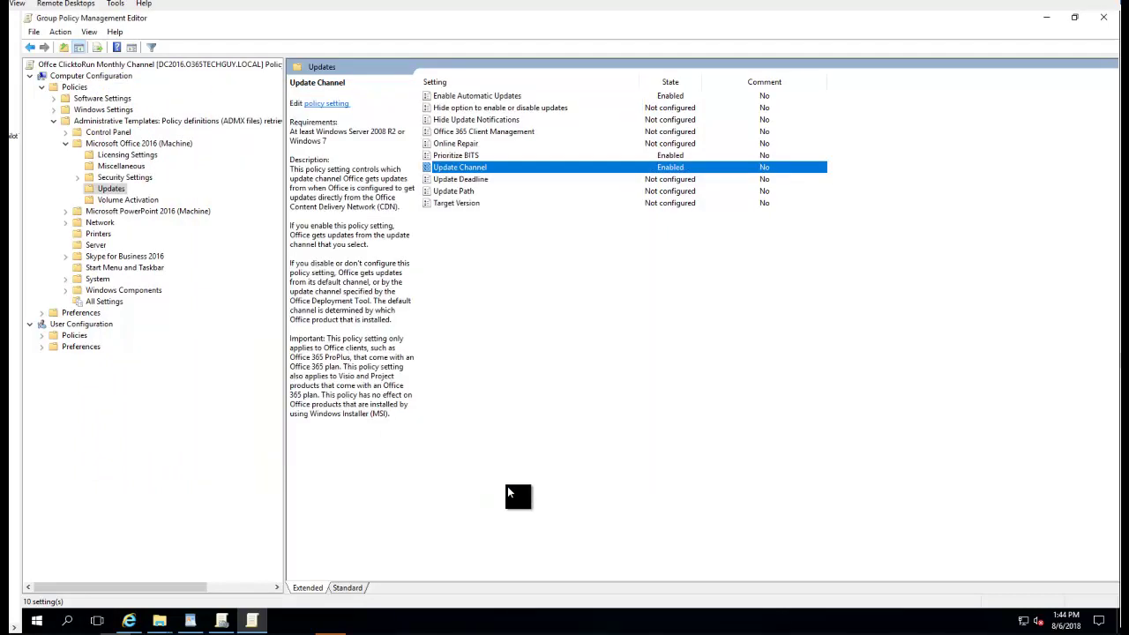
Review Update Deadline, Update Path and Target Version, cancelling each so they stay Not configured
{"action": "double_click", "coordinate": [474, 181]}
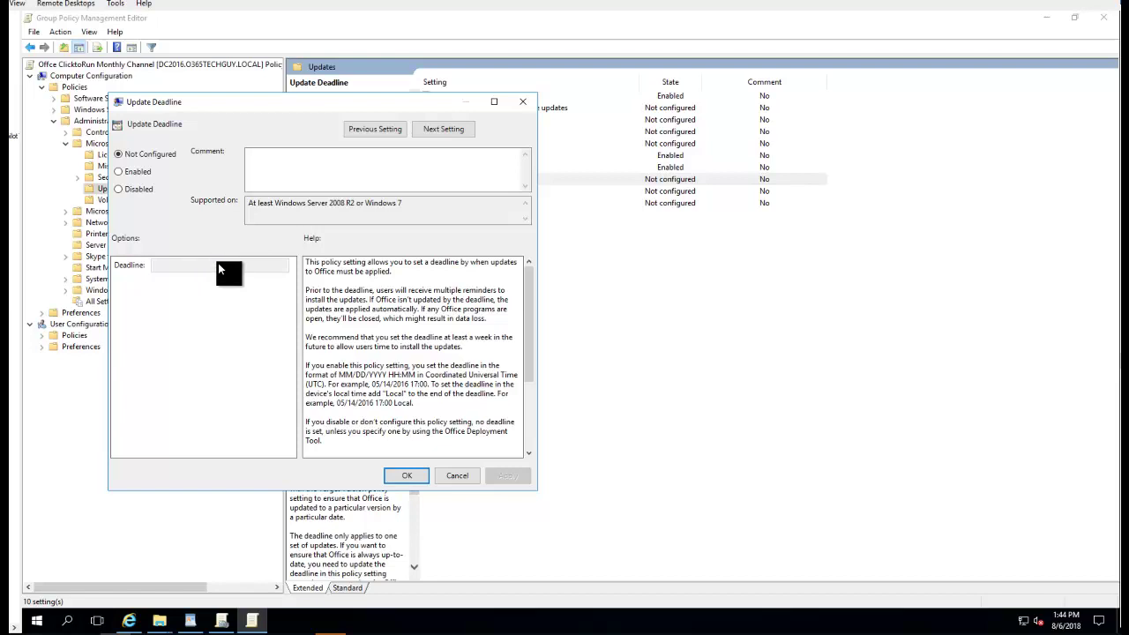
{"action": "left_click", "coordinate": [458, 480]}
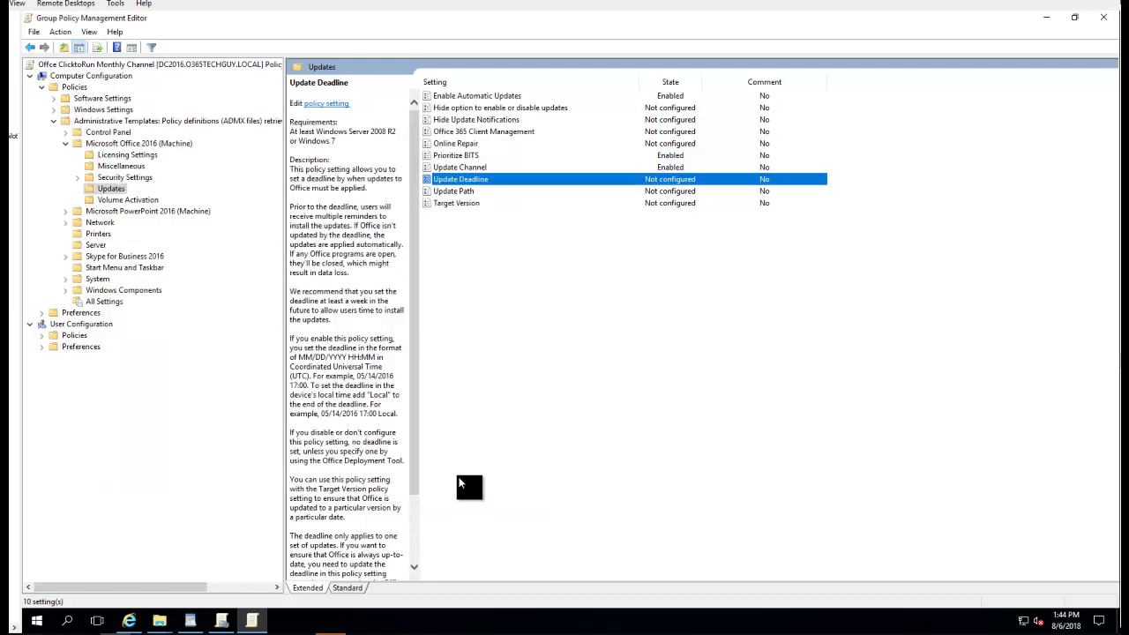
{"action": "double_click", "coordinate": [472, 192]}
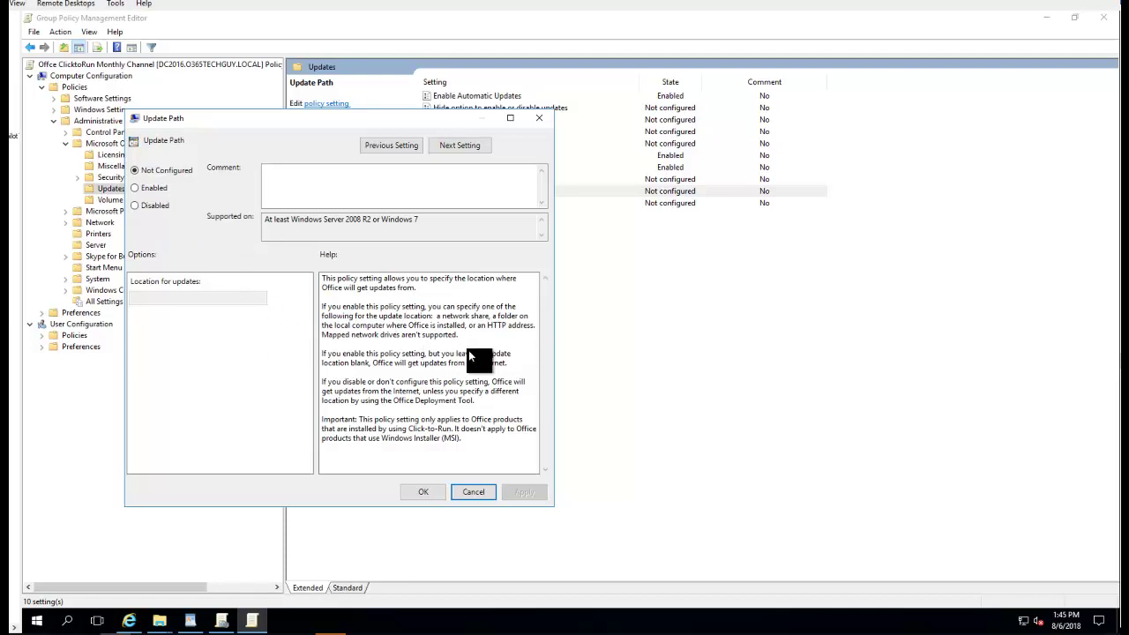
{"action": "left_click", "coordinate": [477, 493]}
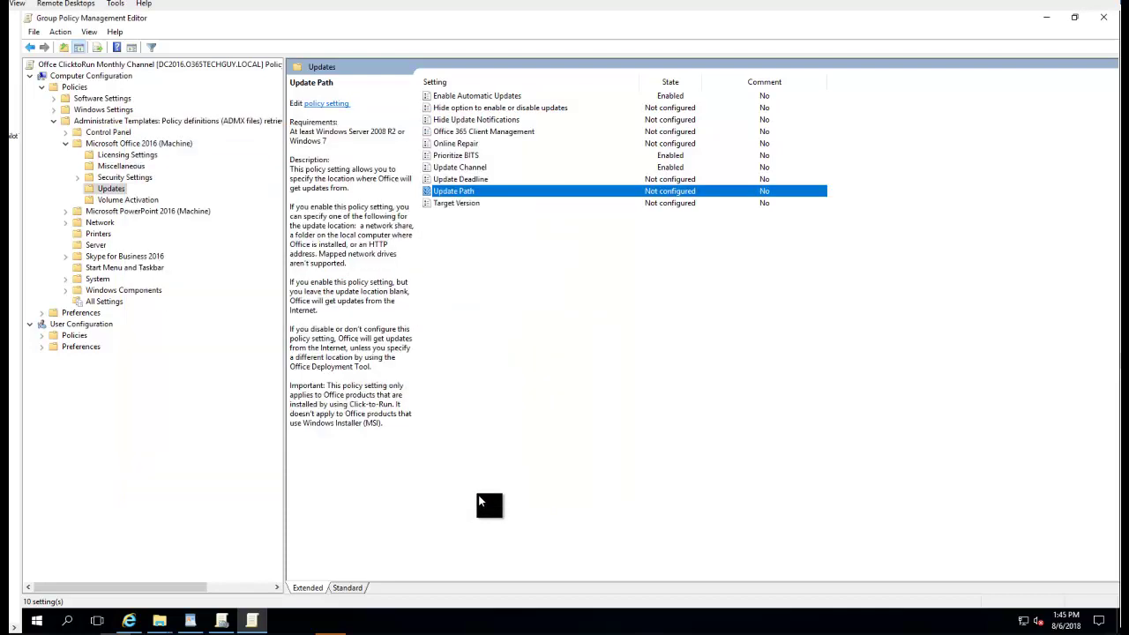
{"action": "double_click", "coordinate": [467, 202]}
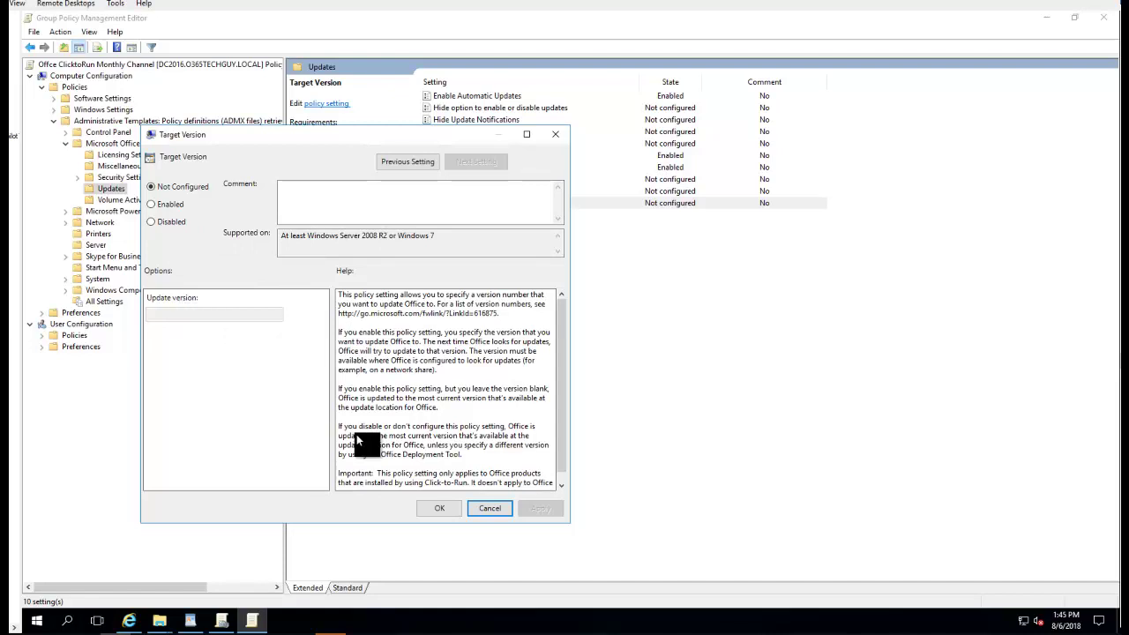
{"action": "left_click", "coordinate": [492, 514]}
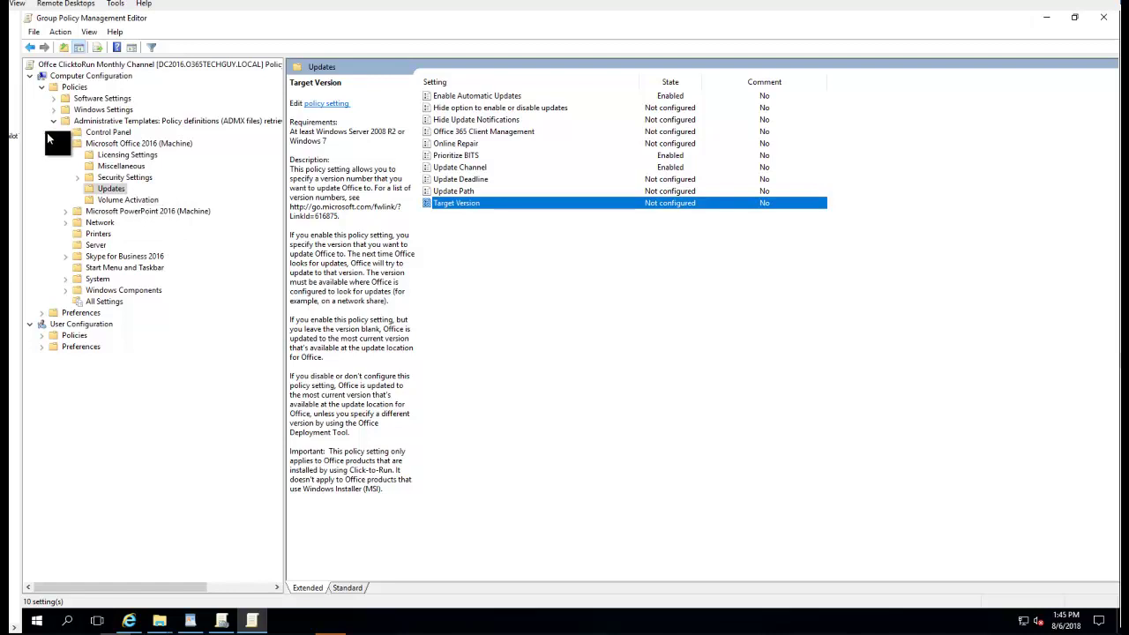
Close the Monthly Channel editor and open the Office ClicktoRun Semi-Annual Channel GPO for editing
{"action": "left_click", "coordinate": [1103, 18]}
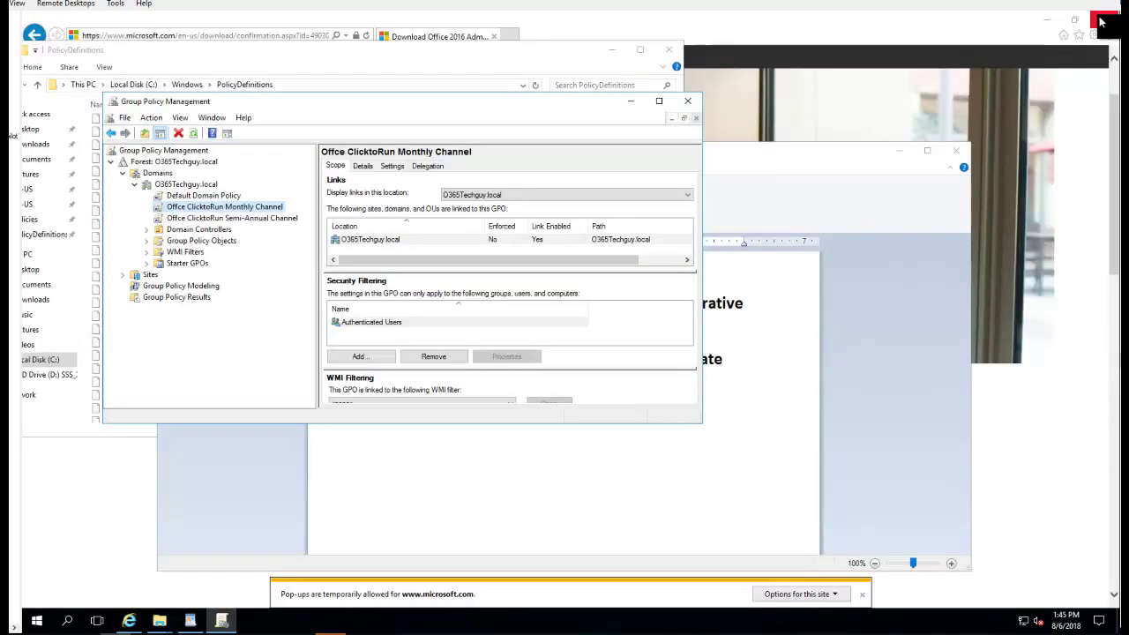
{"action": "left_click", "coordinate": [268, 220]}
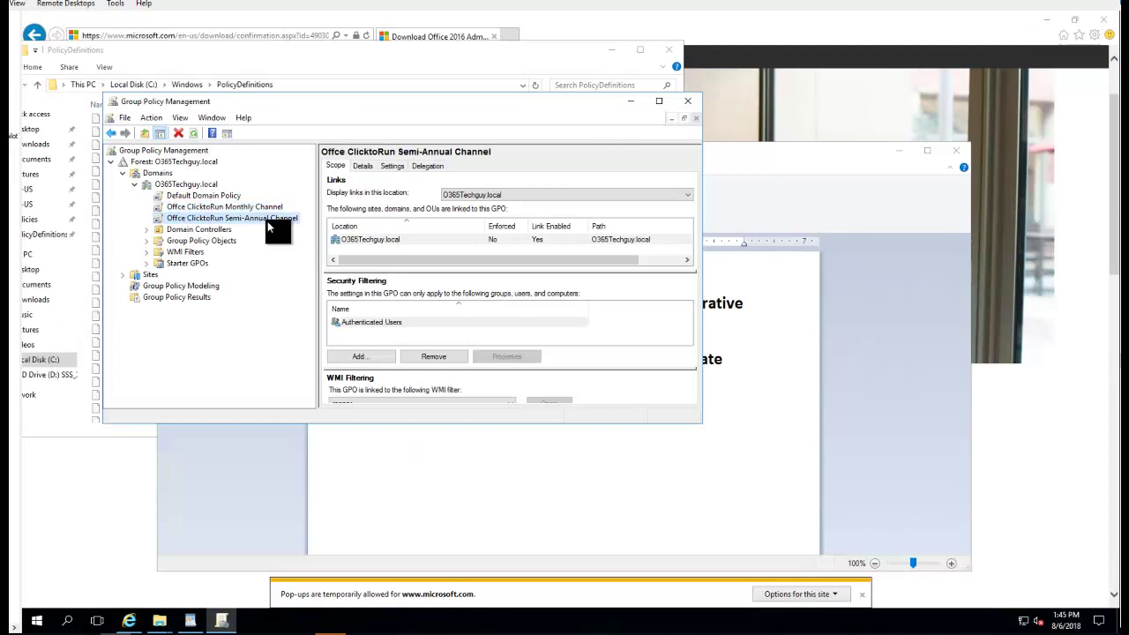
{"action": "right_click", "coordinate": [267, 220]}
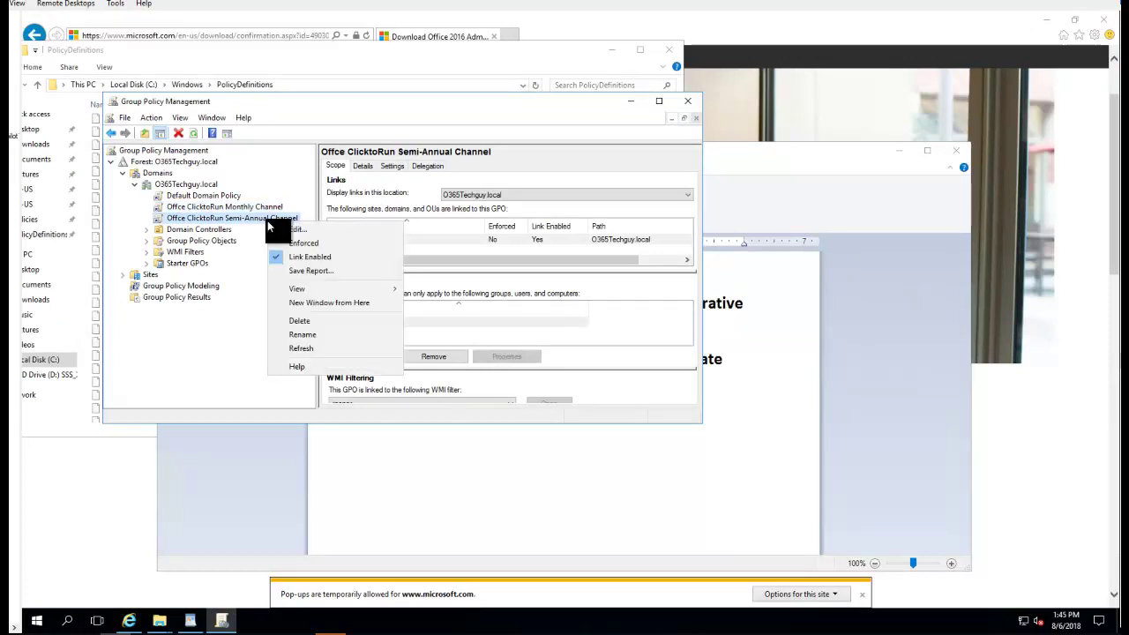
{"action": "left_click", "coordinate": [298, 231]}
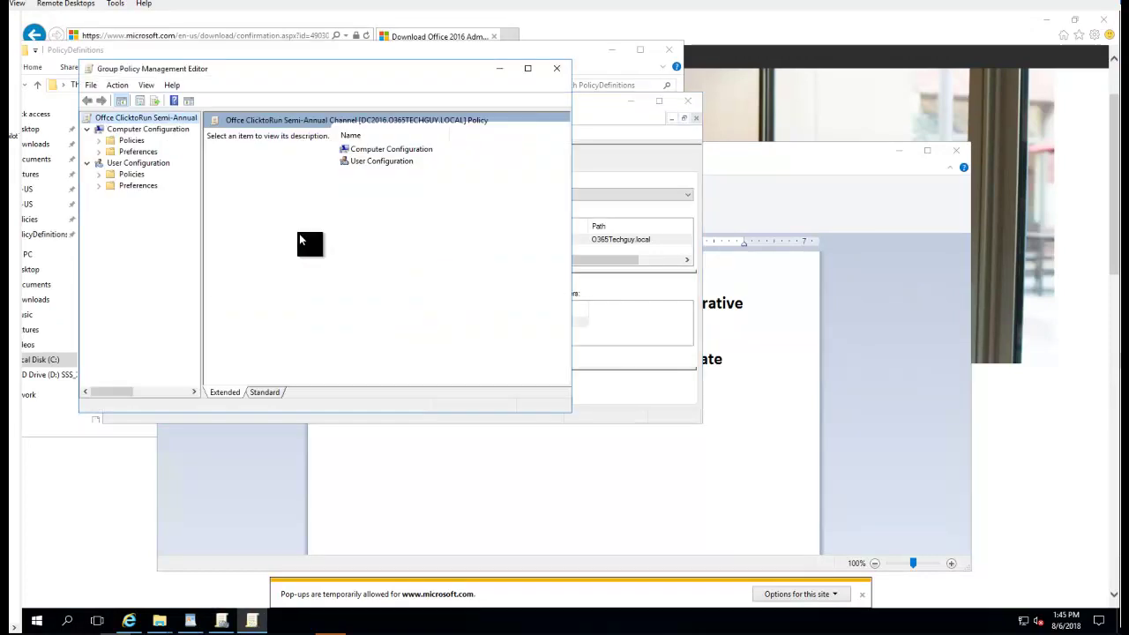
Expand Computer Configuration Policies to Administrative Templates and maximize the editor
{"action": "double_click", "coordinate": [134, 141]}
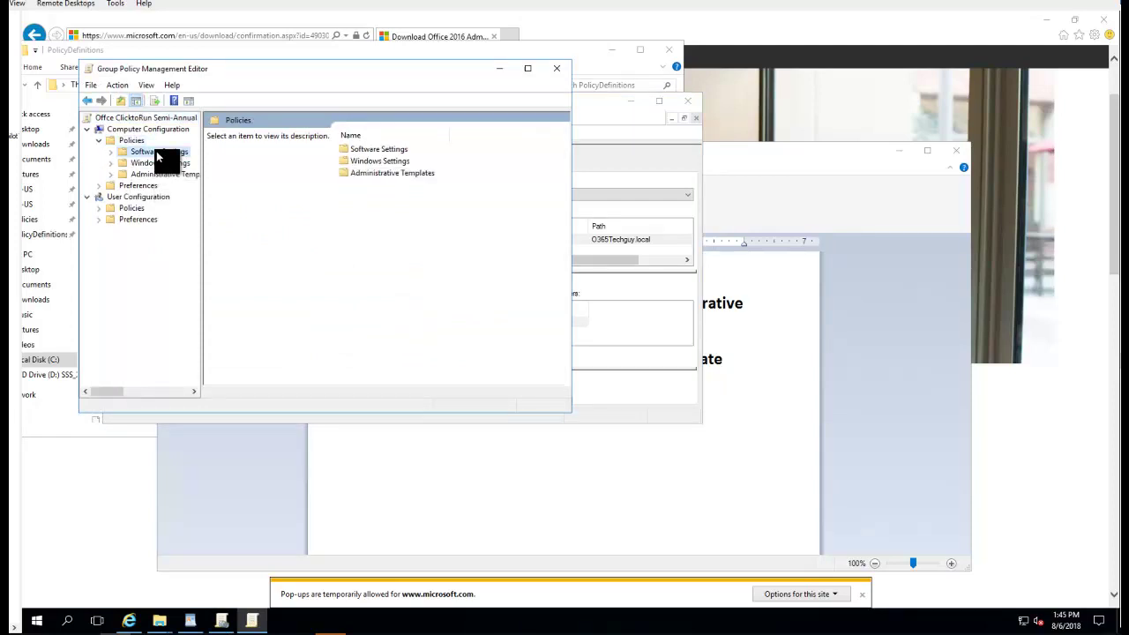
{"action": "double_click", "coordinate": [156, 150]}
{"action": "left_click", "coordinate": [158, 175]}
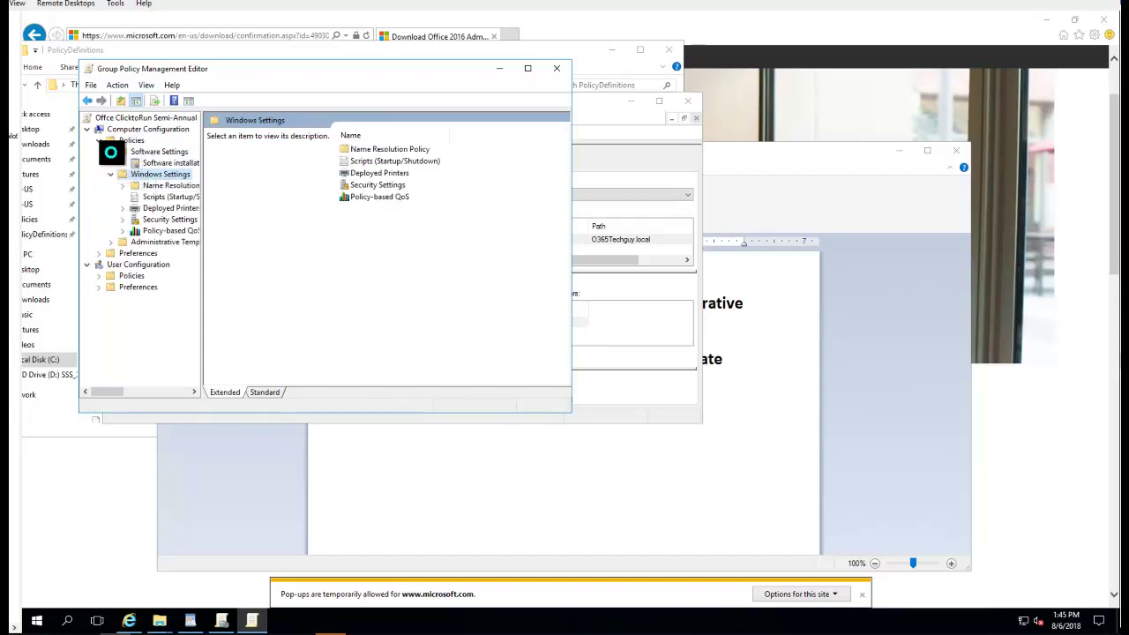
{"action": "left_click", "coordinate": [110, 152]}
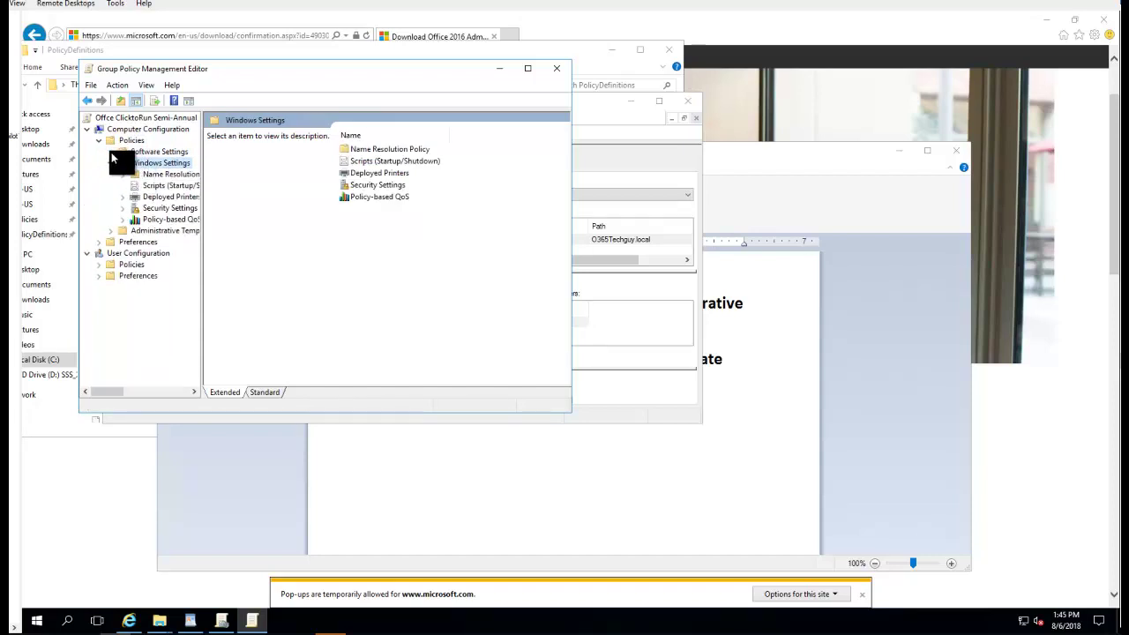
{"action": "left_click", "coordinate": [111, 230]}
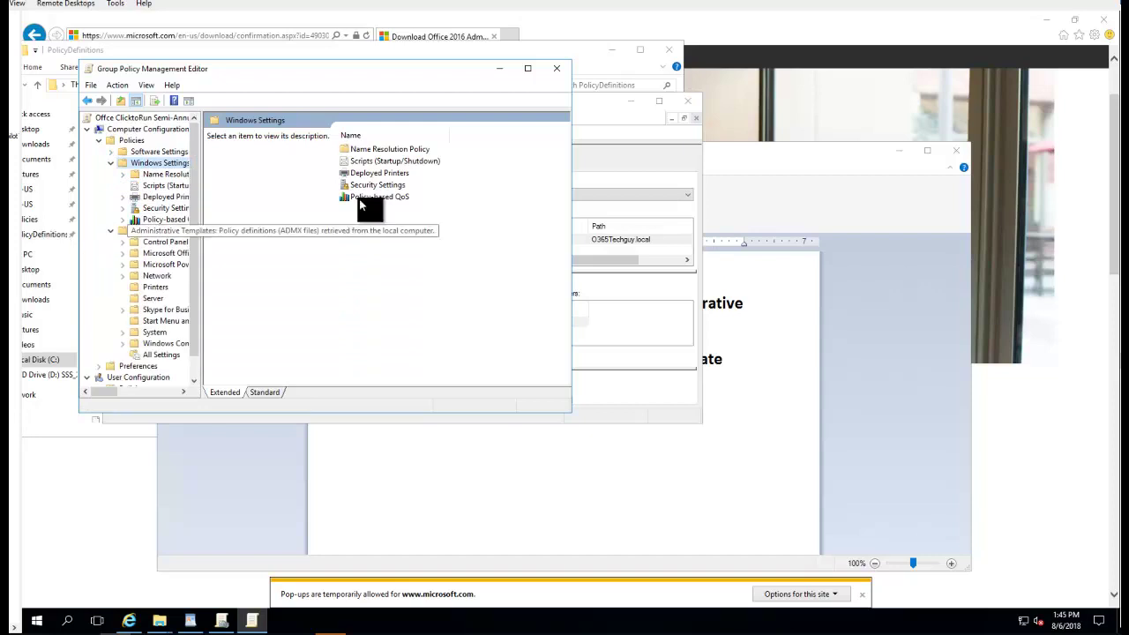
{"action": "left_click", "coordinate": [528, 68]}
Under Office 2016 (Machine) > Updates, enable Update Channel with Semi-Annual Channel selected
{"action": "left_click_drag", "start_coordinate": [146, 195], "coordinate": [316, 224]}
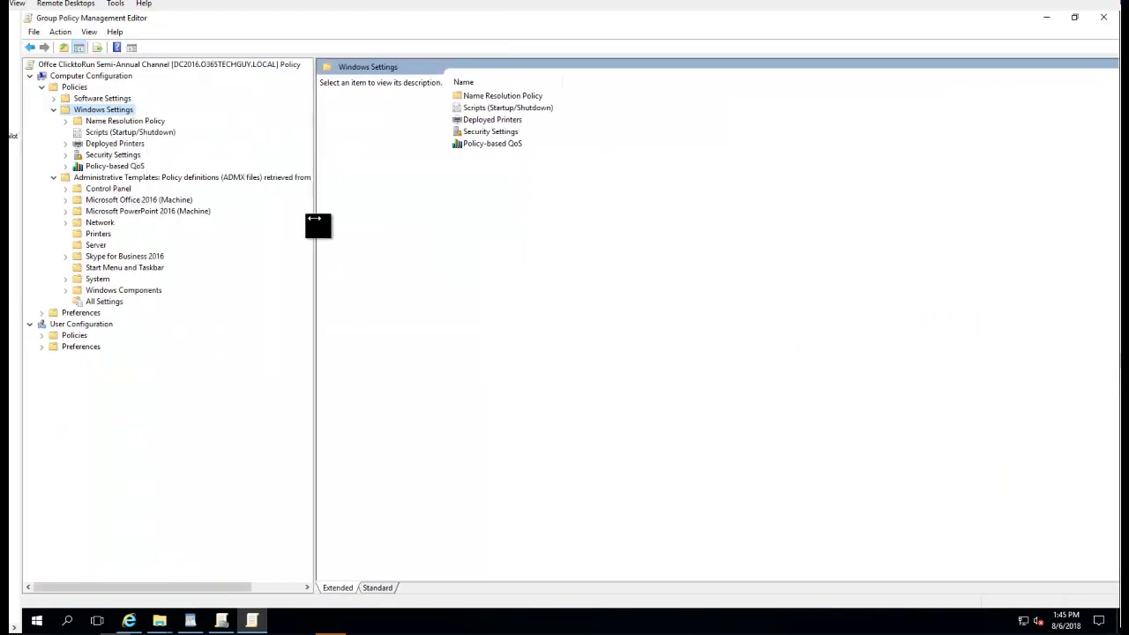
{"action": "left_click", "coordinate": [128, 201]}
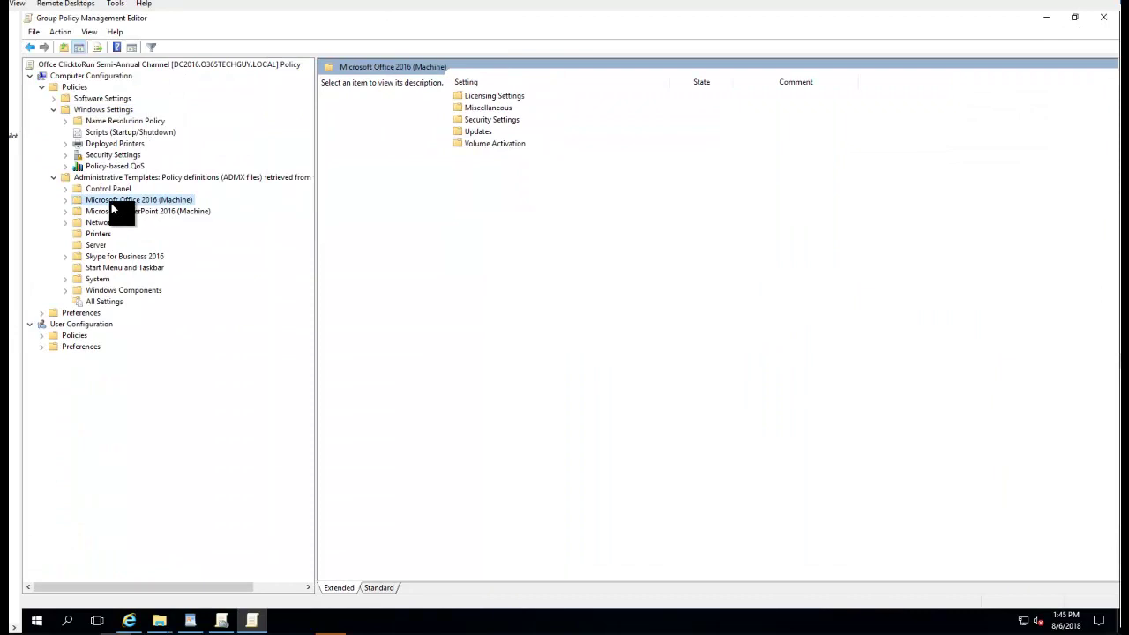
{"action": "left_click", "coordinate": [65, 200]}
{"action": "left_click", "coordinate": [109, 247]}
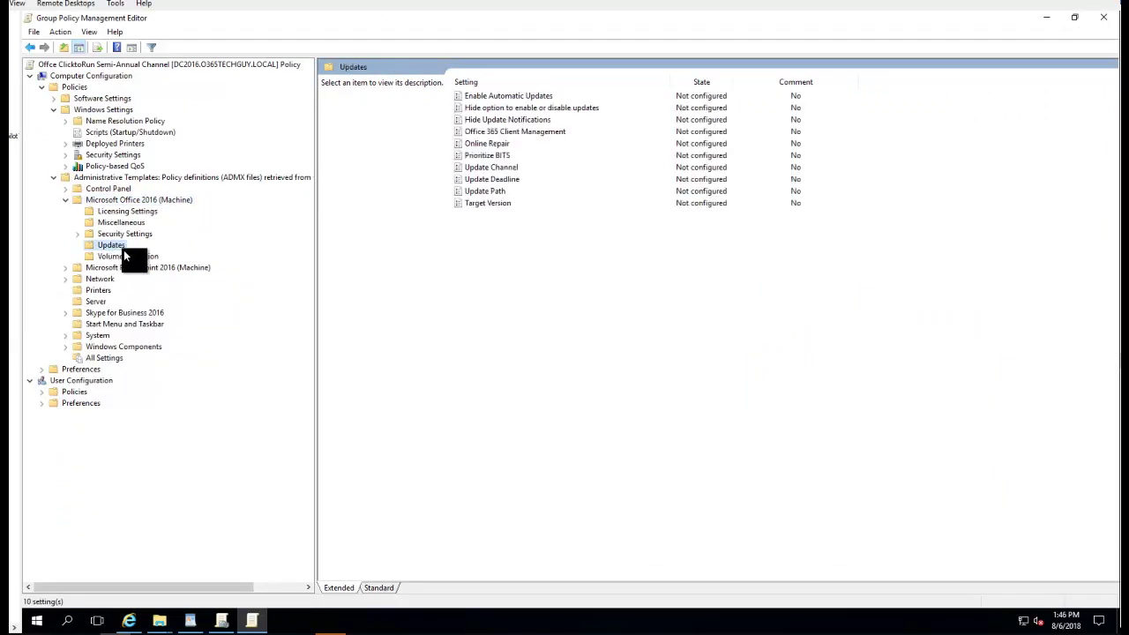
{"action": "double_click", "coordinate": [502, 167]}
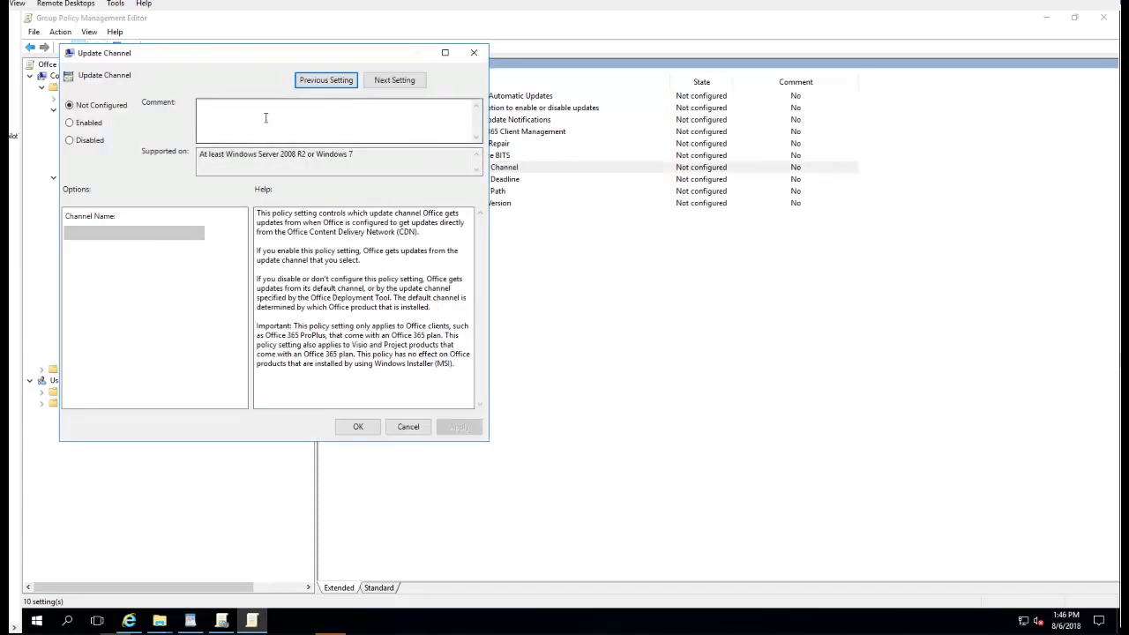
{"action": "left_click", "coordinate": [88, 123]}
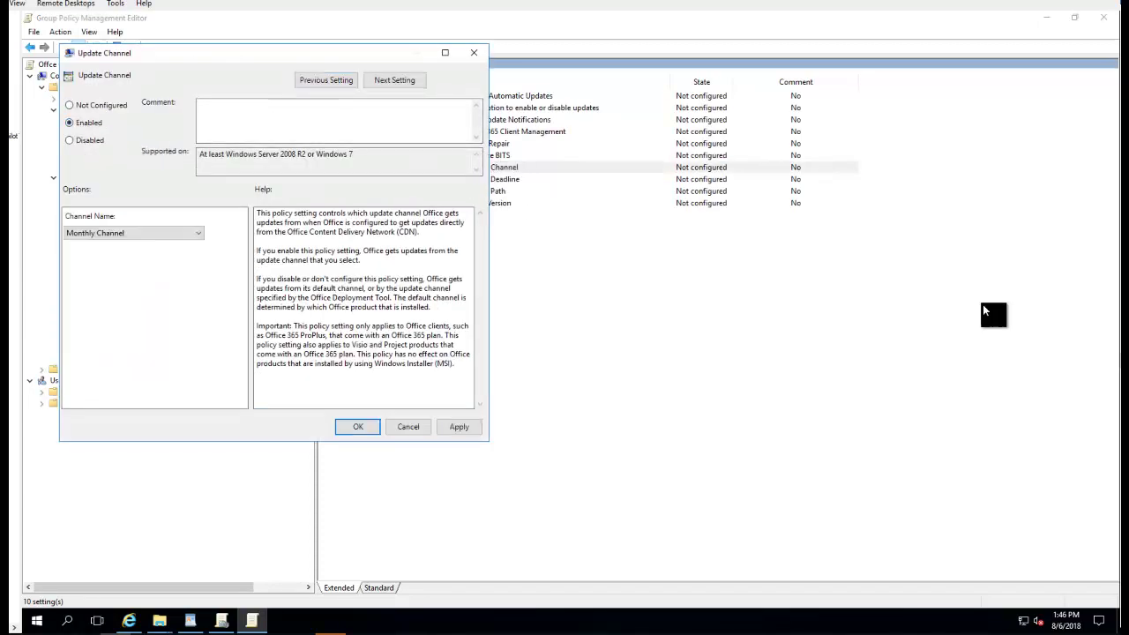
{"action": "left_click", "coordinate": [190, 231]}
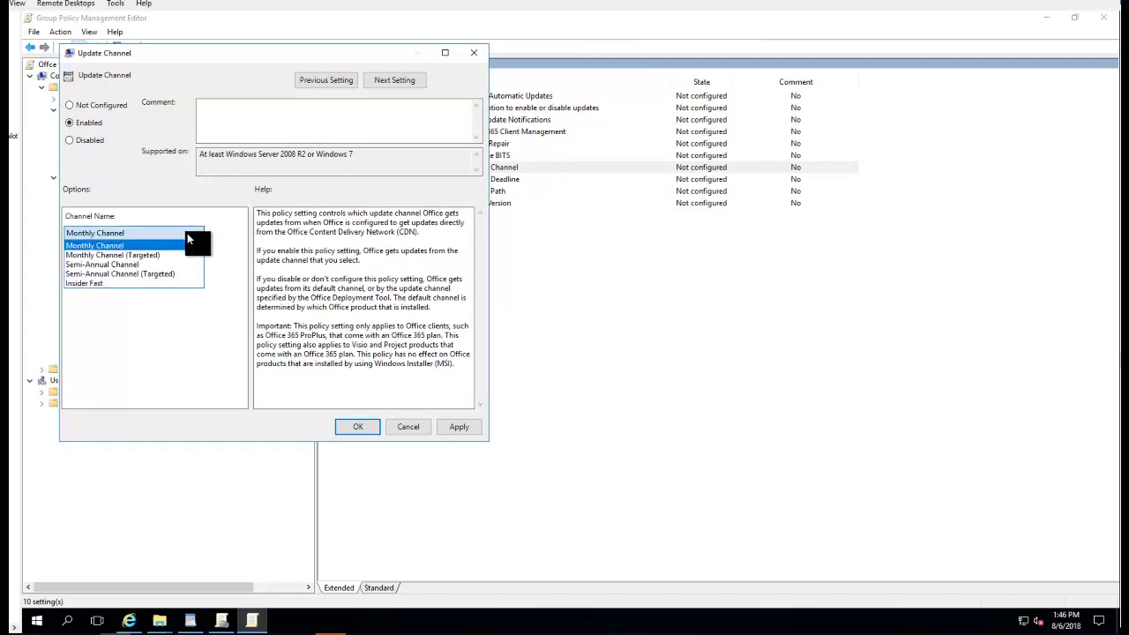
{"action": "left_click", "coordinate": [143, 265]}
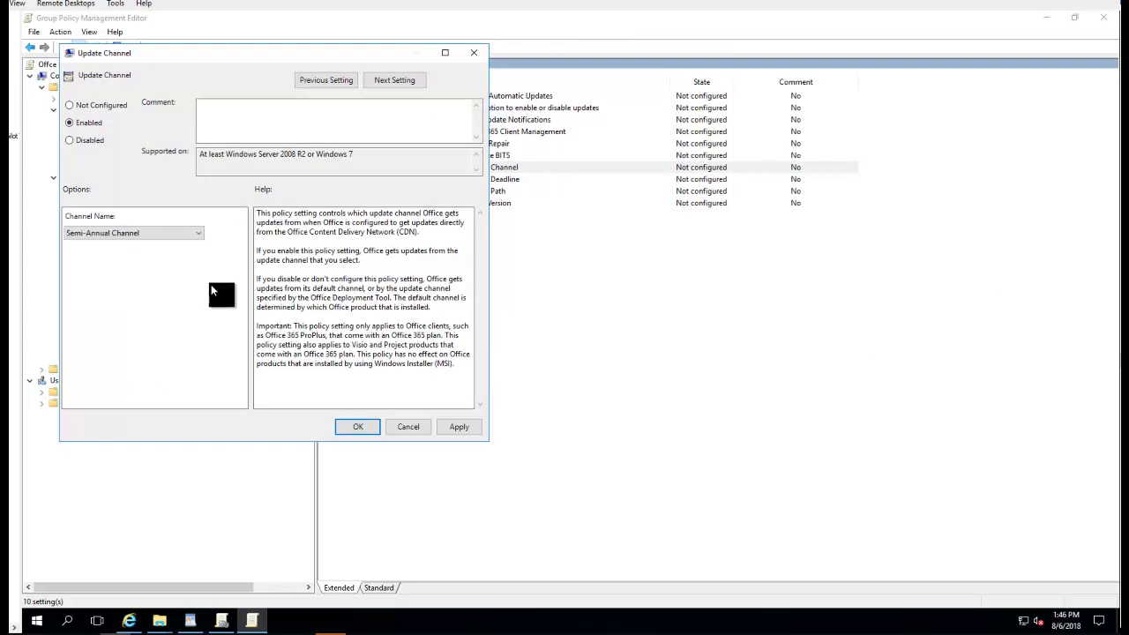
{"action": "left_click", "coordinate": [358, 426]}
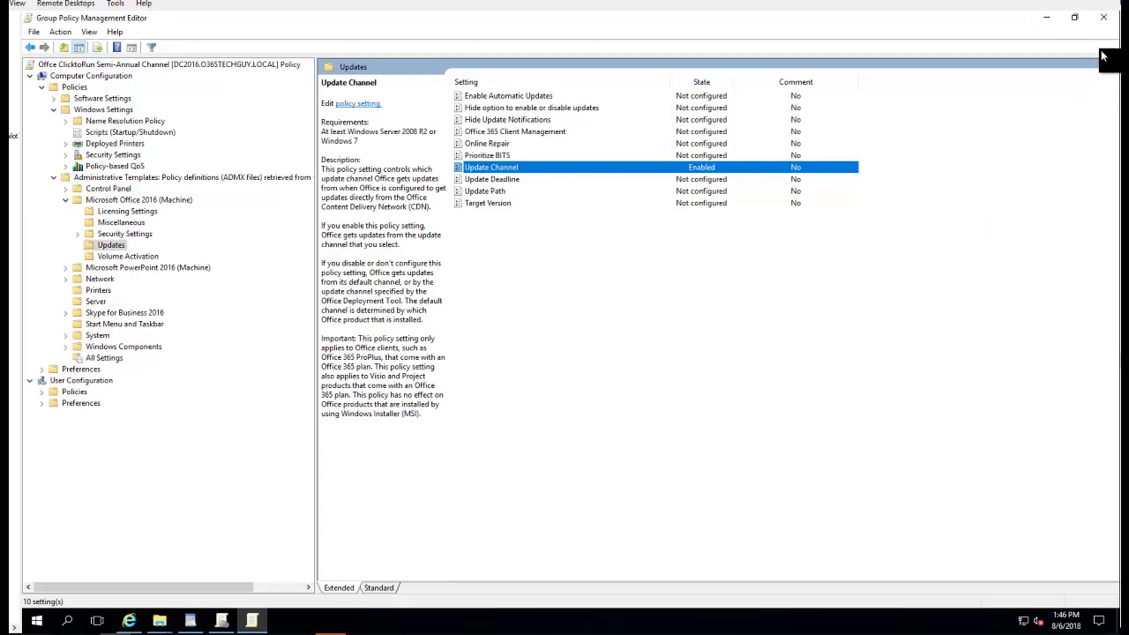
Close the editor and select the Office ClicktoRun Semi-Annual Channel GPO link under O365Techguy.local
{"action": "left_click", "coordinate": [1103, 17]}
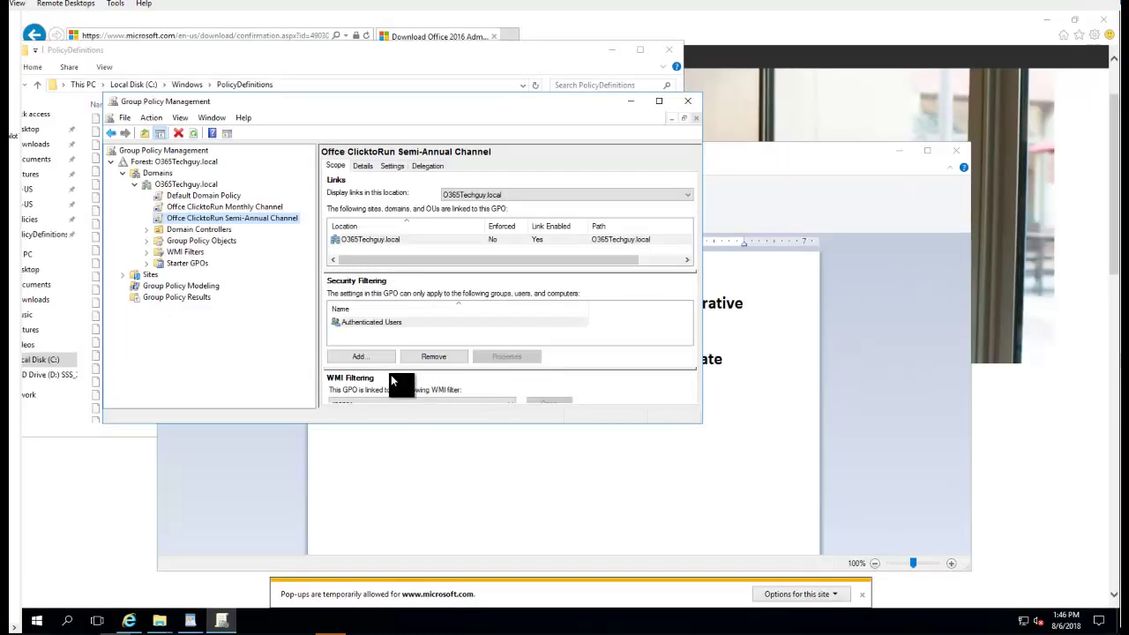
{"action": "left_click", "coordinate": [218, 208]}
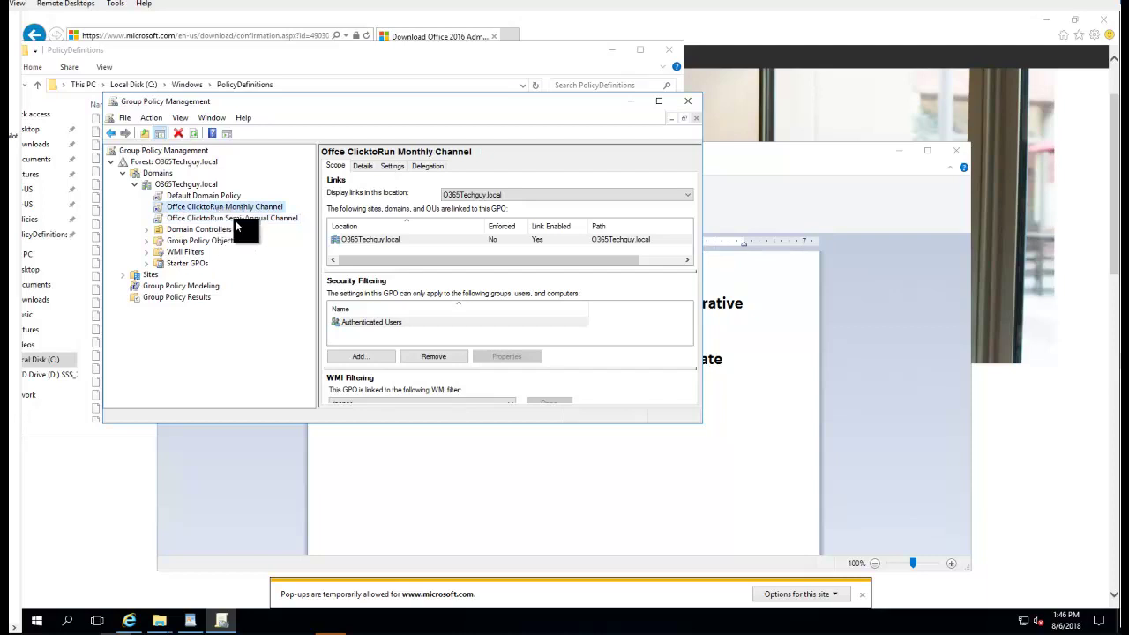
{"action": "left_click", "coordinate": [235, 220]}
{"action": "right_click", "coordinate": [235, 222]}
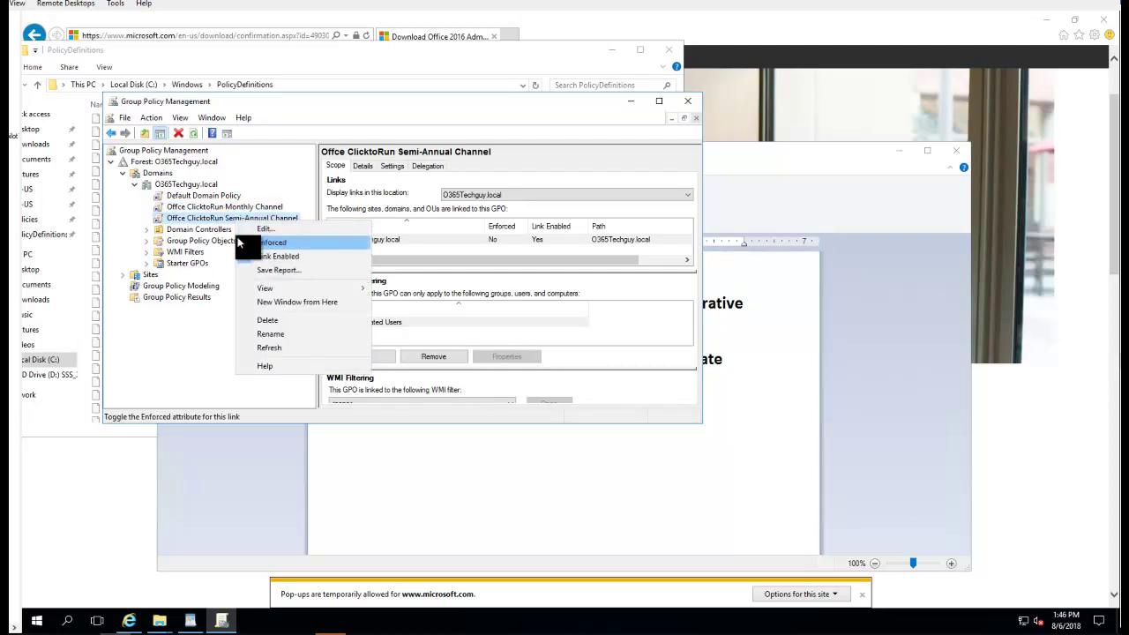
{"action": "left_click", "coordinate": [200, 221]}
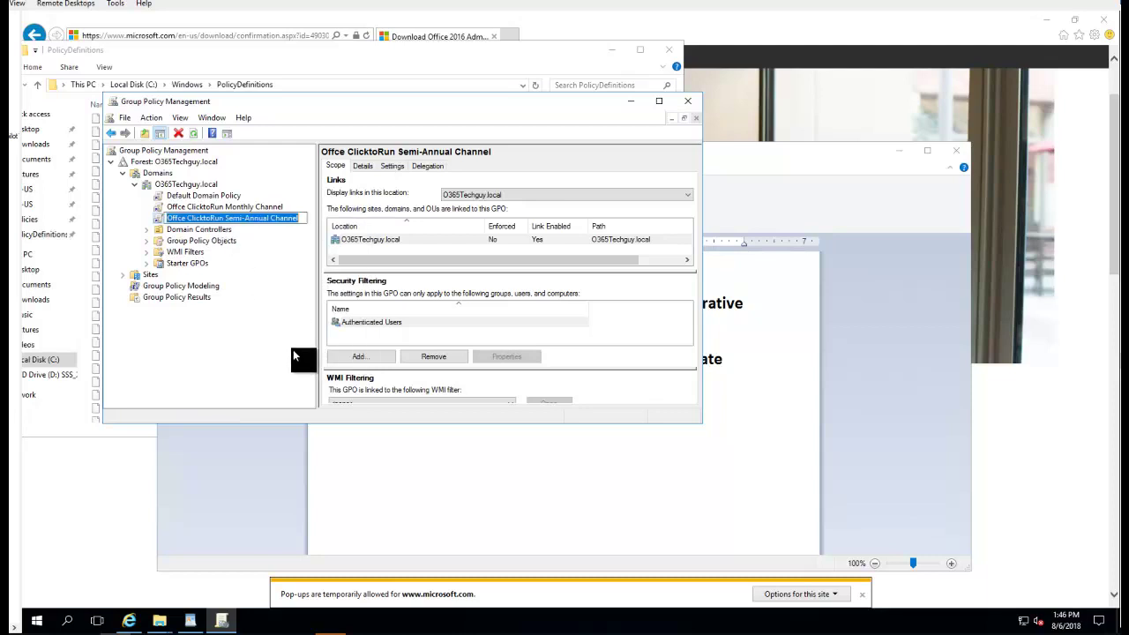